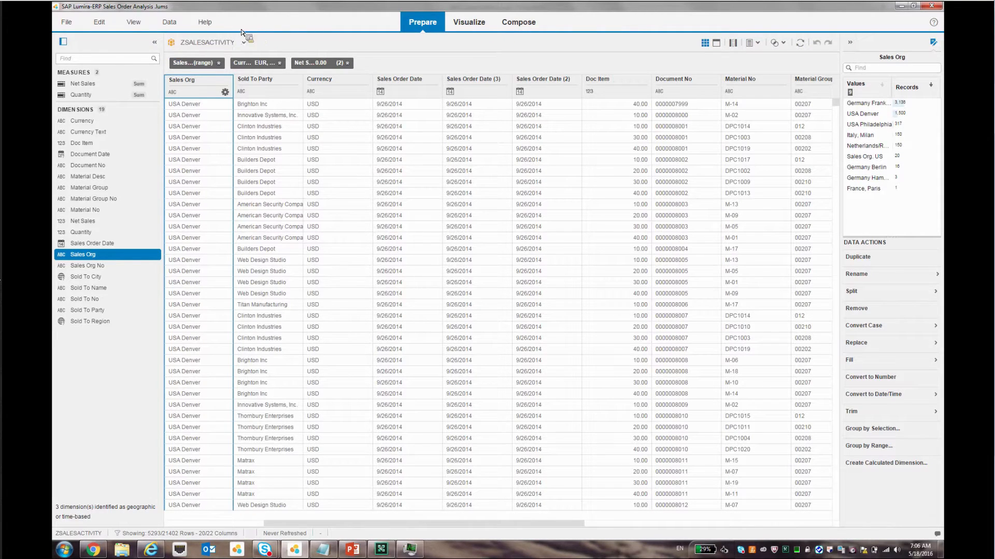
left_click(67, 22)
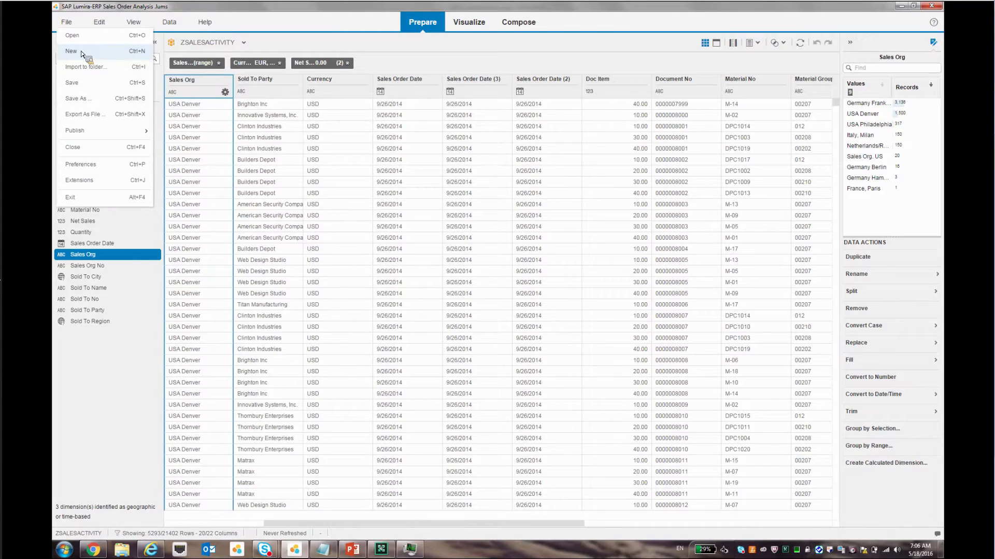
left_click(81, 51)
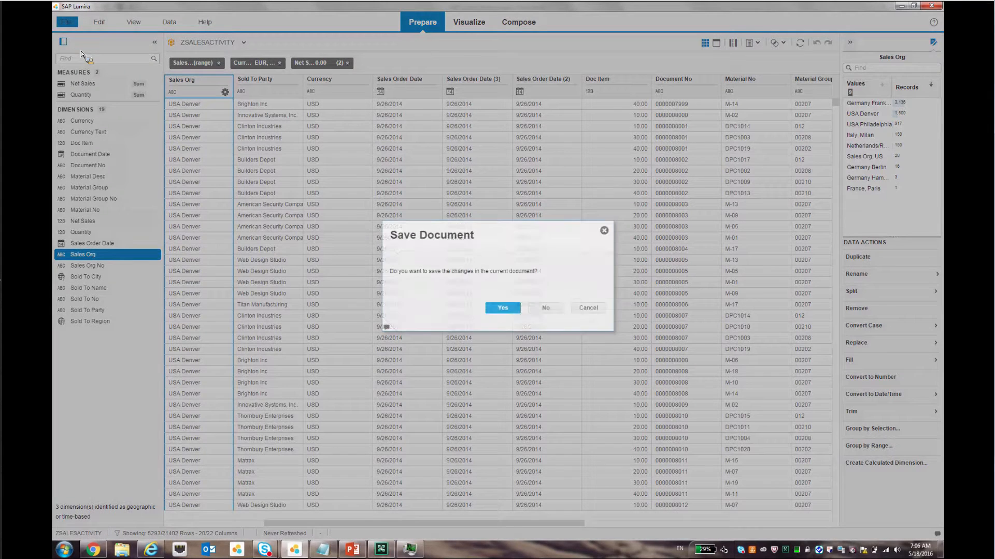
left_click(580, 307)
Review the source types available for adding a new dataset, and leave without adding one.
left_click(244, 42)
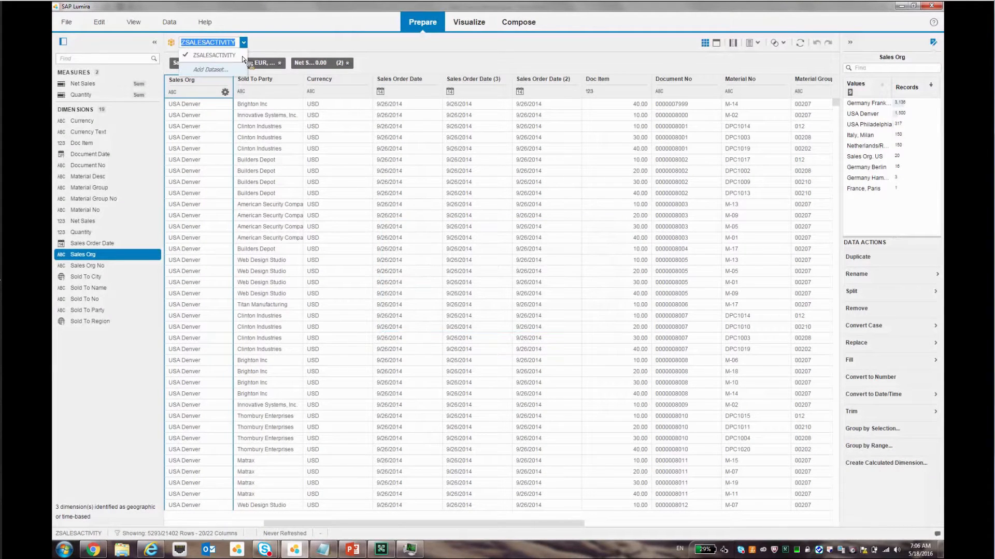
left_click(210, 70)
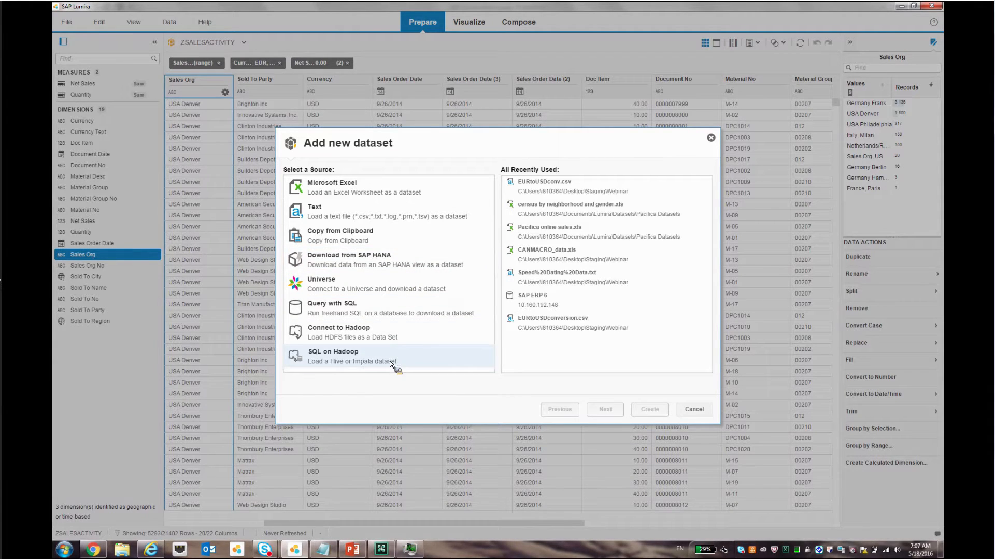
left_click(693, 409)
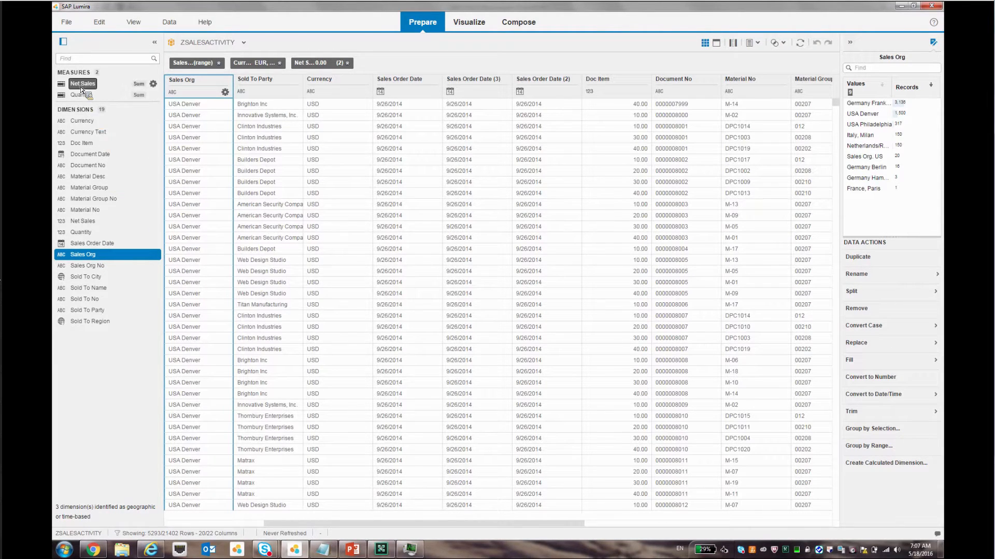
left_click_drag(87, 98, 86, 100)
left_click_drag(86, 98, 100, 267)
left_click(91, 255)
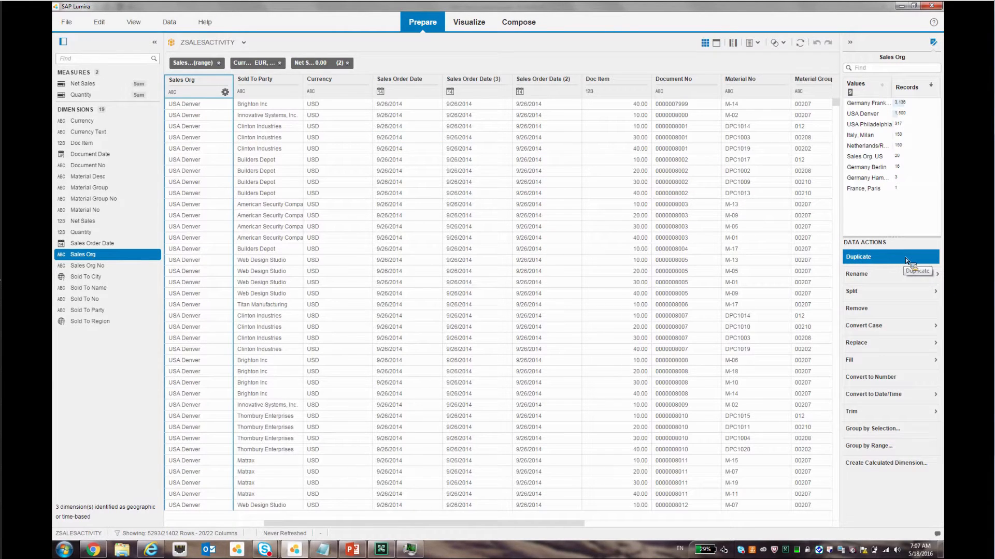
left_click_drag(906, 256, 443, 163)
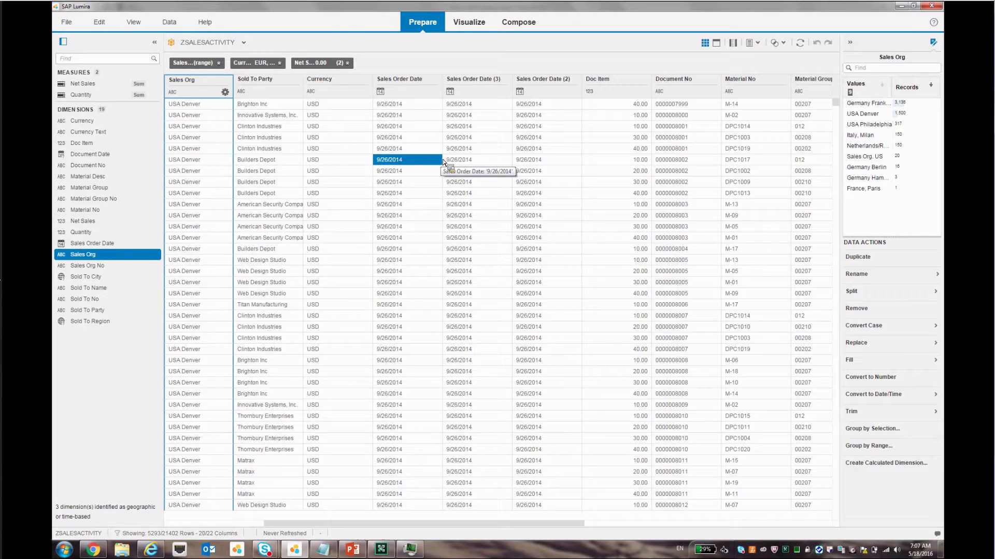
Start grouping the Sales Org values by selection, with a Group 1 containing USA Denver, USA Philadelphia and Sales Org. US.
left_click_drag(444, 163, 875, 433)
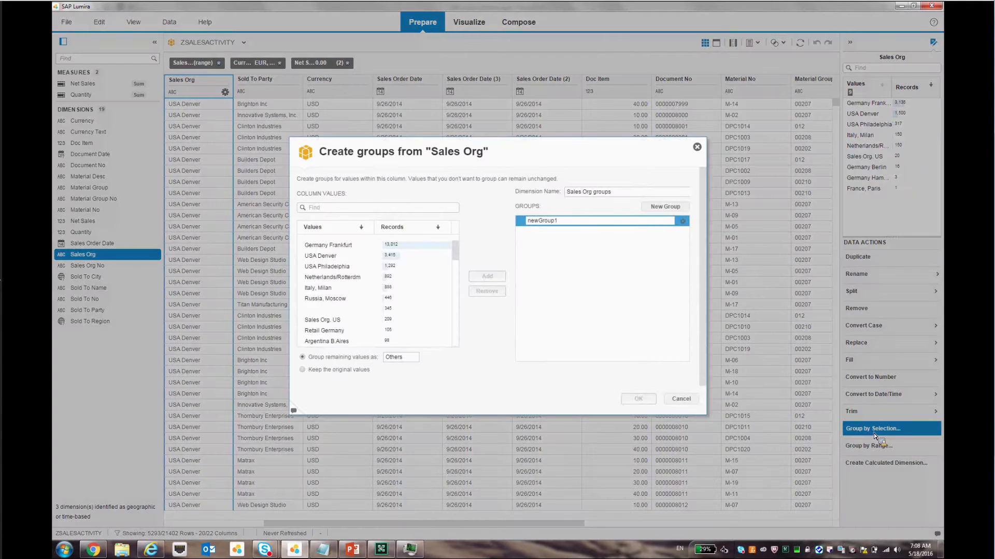
double_click(571, 223)
type("G")
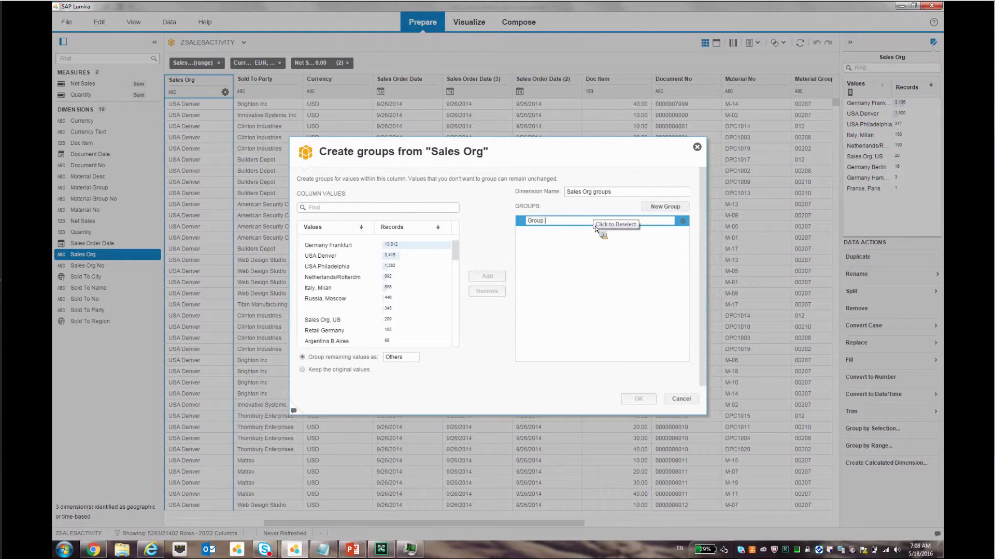
left_click(331, 256)
double_click(332, 256)
double_click(334, 266)
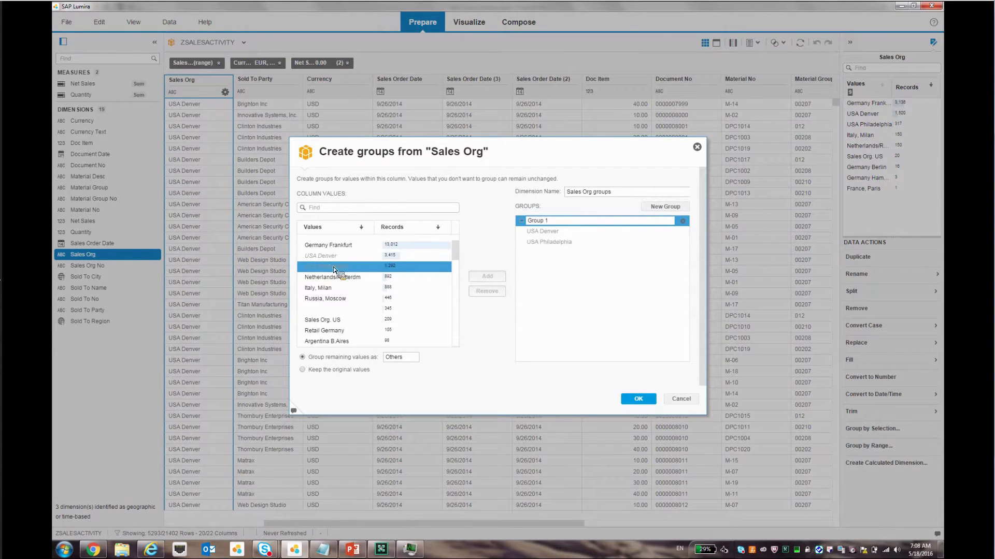
left_click(340, 310)
double_click(332, 320)
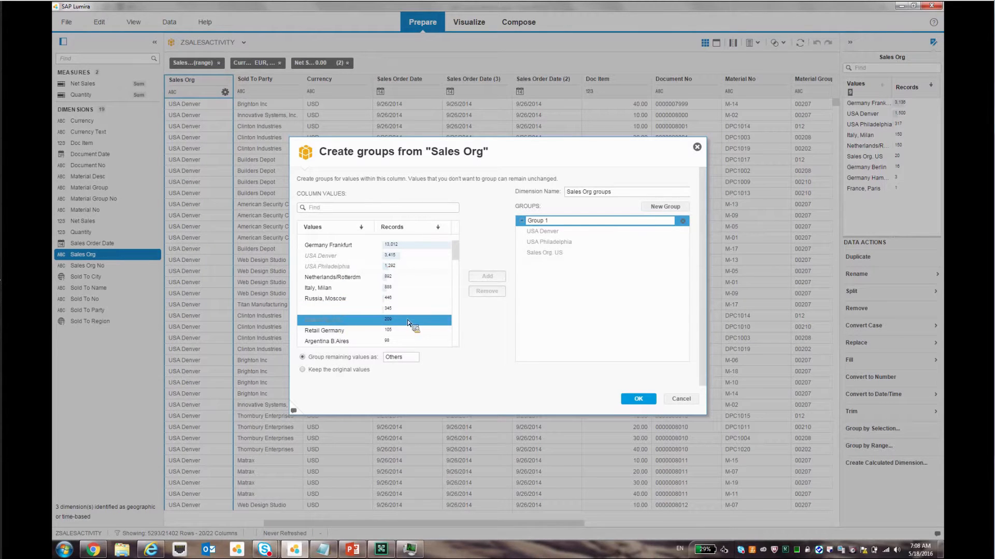
Add a second group to the Sales Org grouping and name it Group 2.
left_click(672, 209)
left_click(559, 265)
left_click_drag(558, 264, 461, 249)
type("Group")
key("BackSpace")
key("BackSpace")
key("BackSpace")
key("BackSpace")
key("BackSpace")
key("BackSpace")
key("BackSpace")
type("Gru")
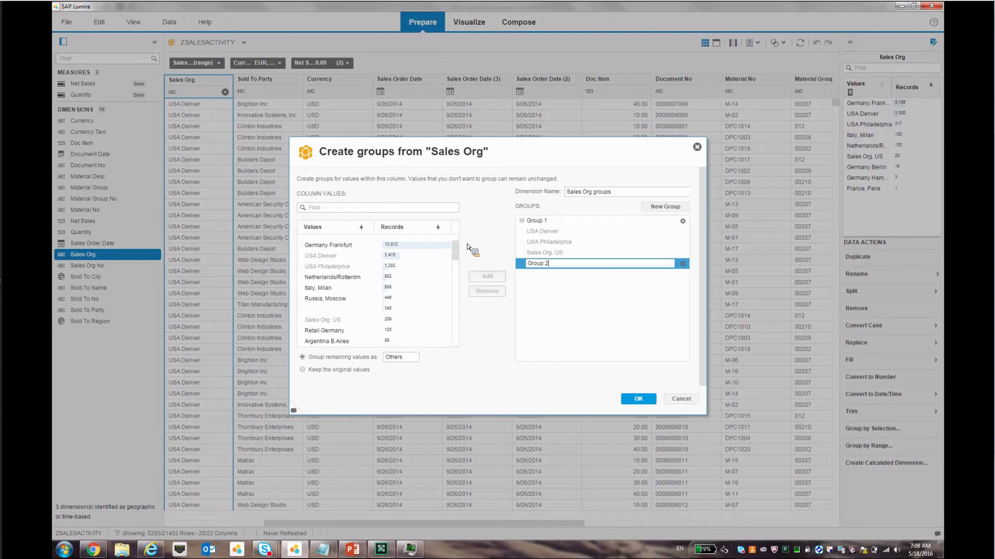
Assign Retail Germany, Netherlands/Rotterdm, Italy, Milan and Germany Frankfurt to Group 2.
left_click(336, 330)
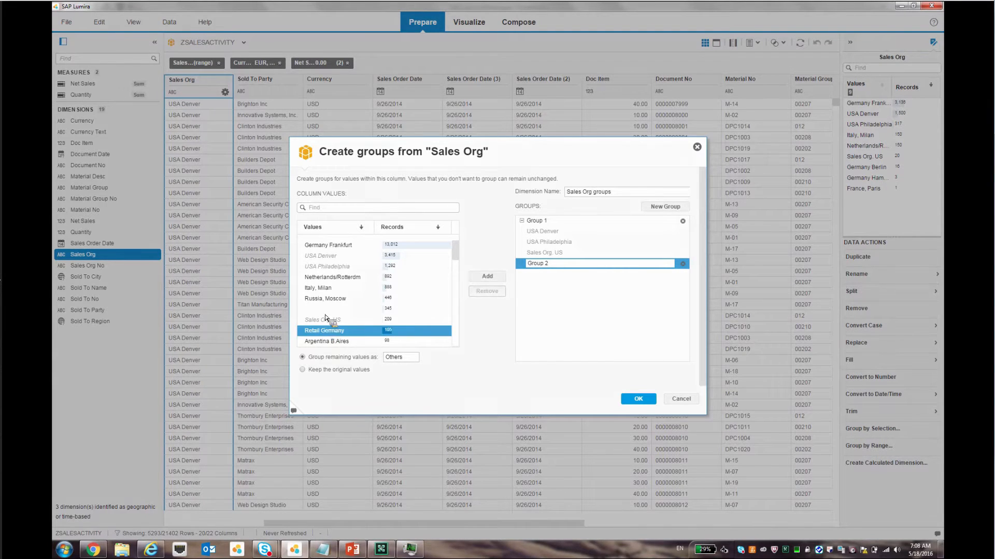
double_click(324, 328)
double_click(332, 279)
double_click(331, 288)
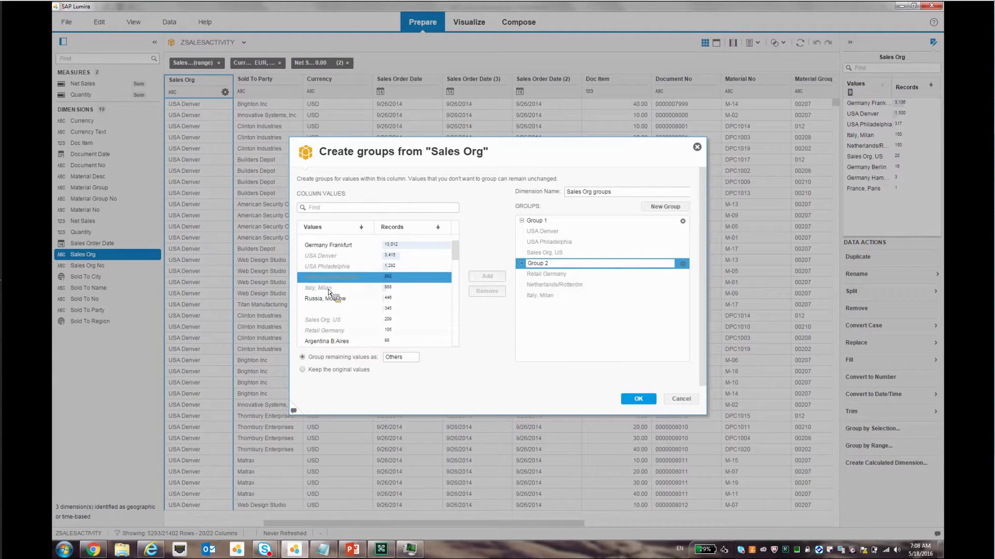
double_click(339, 244)
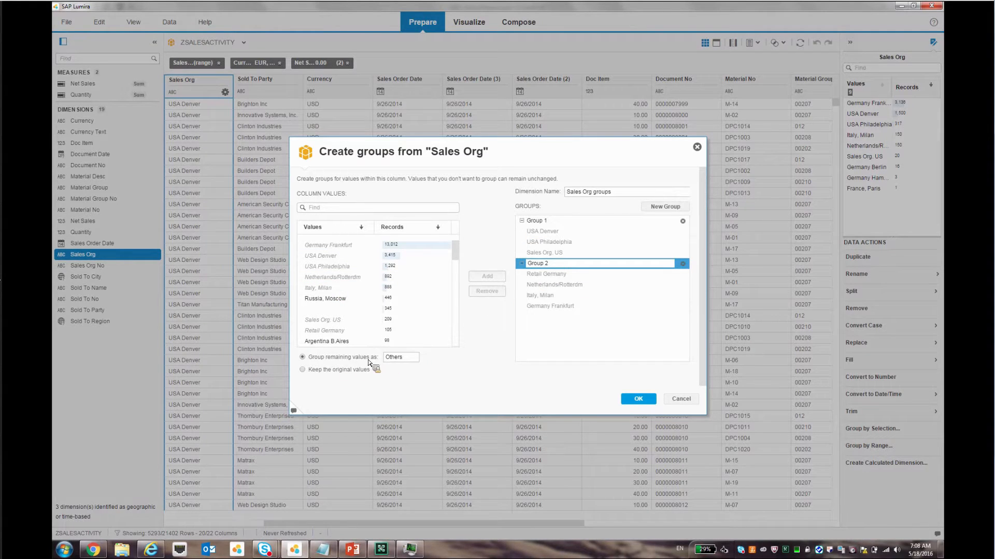
Create the grouped dimension as Sales Org groups, with the remaining values grouped as Others.
double_click(395, 357)
left_click_drag(617, 192, 570, 192)
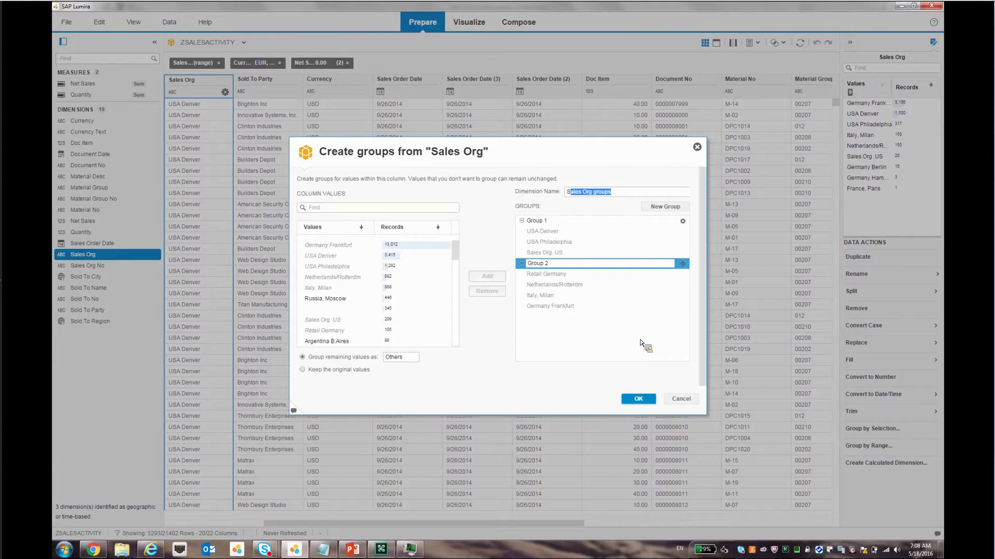
left_click(638, 398)
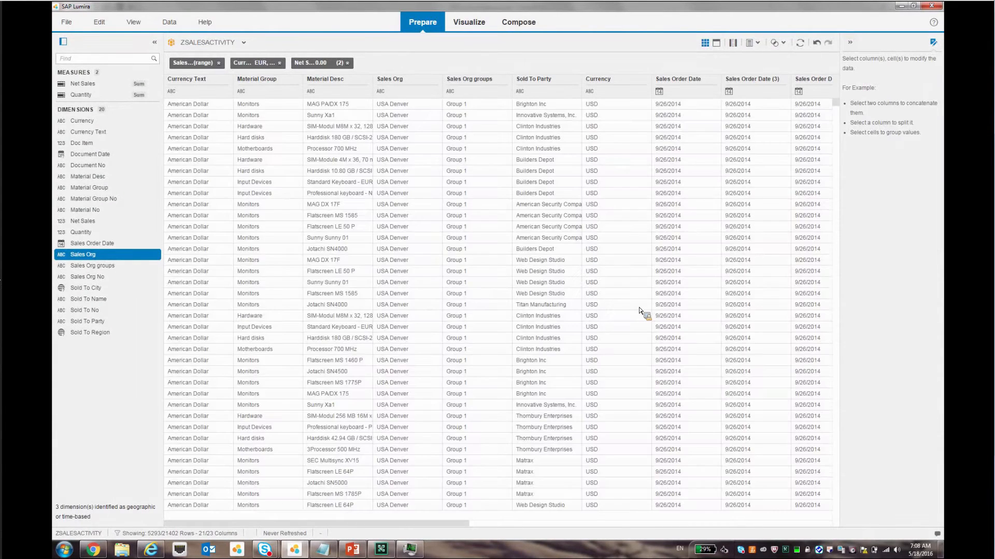
Inspect the Sales Org groups dimension's values and its group-by-range settings without creating intervals.
left_click(113, 268)
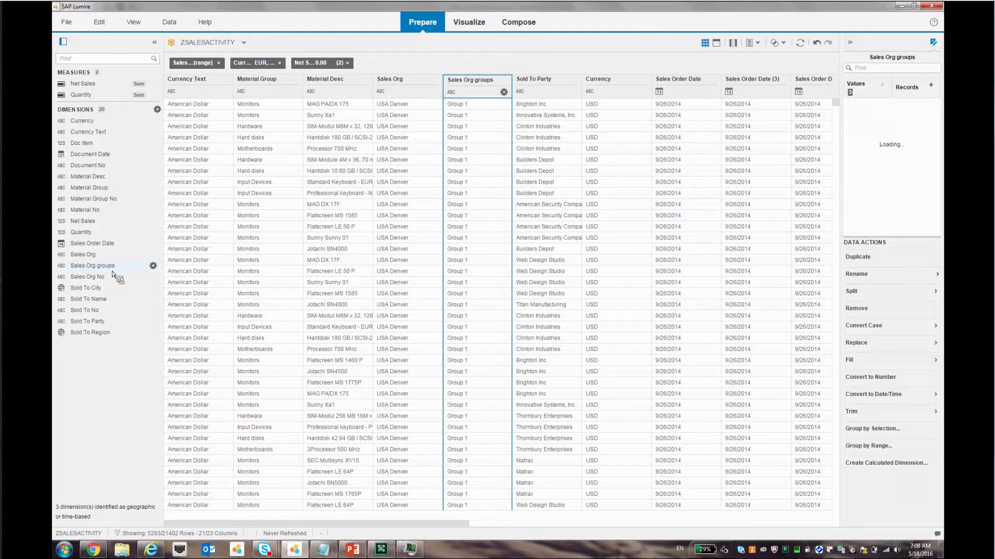
left_click(112, 269)
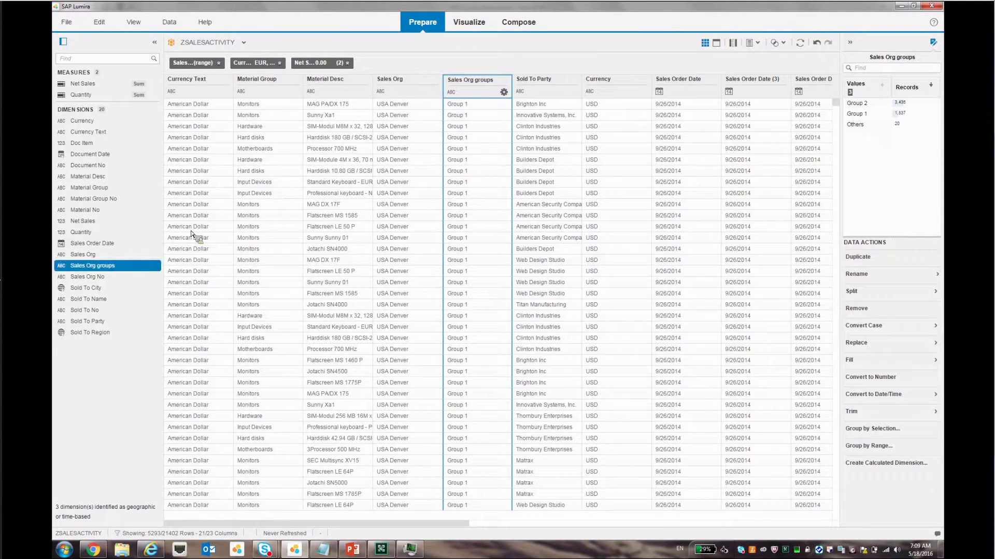
left_click(461, 104)
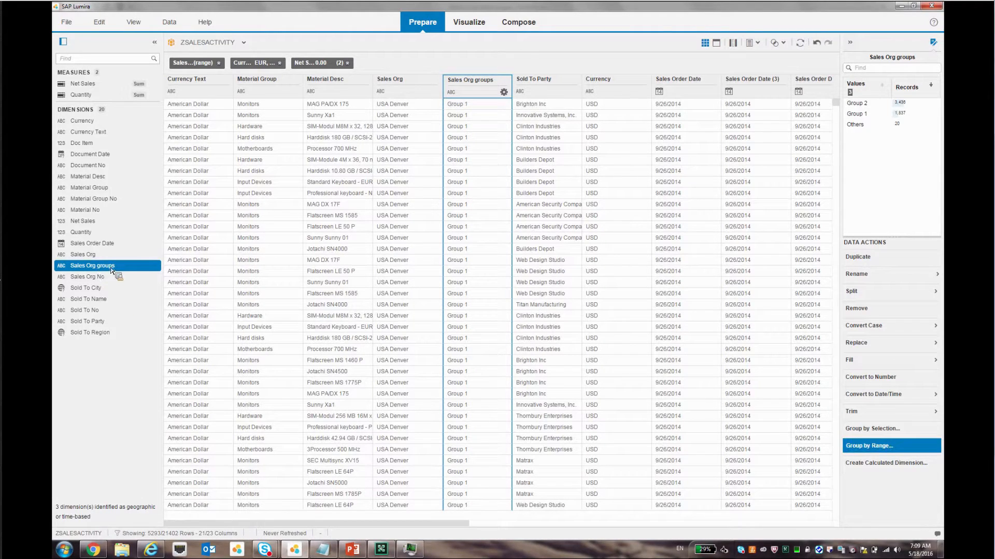
left_click(881, 446)
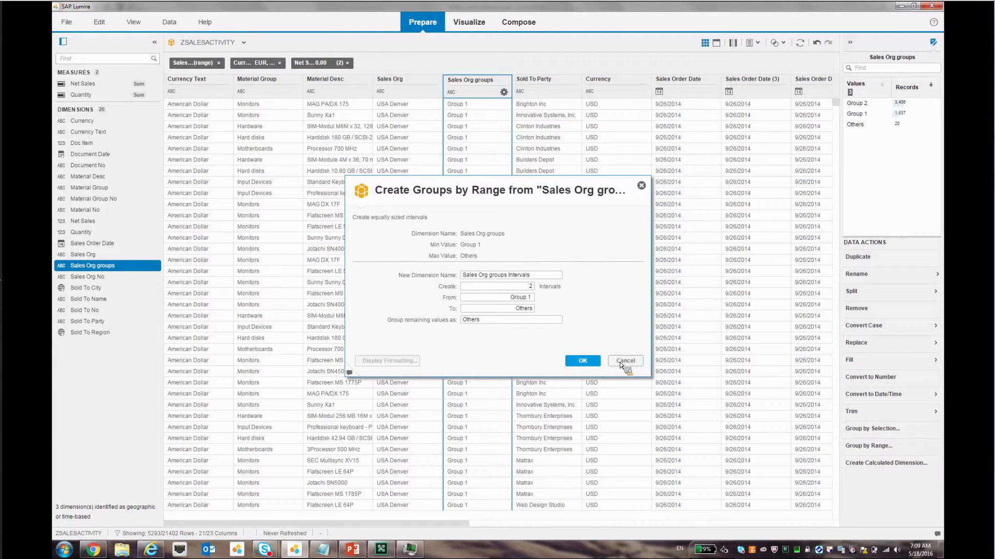
left_click(621, 363)
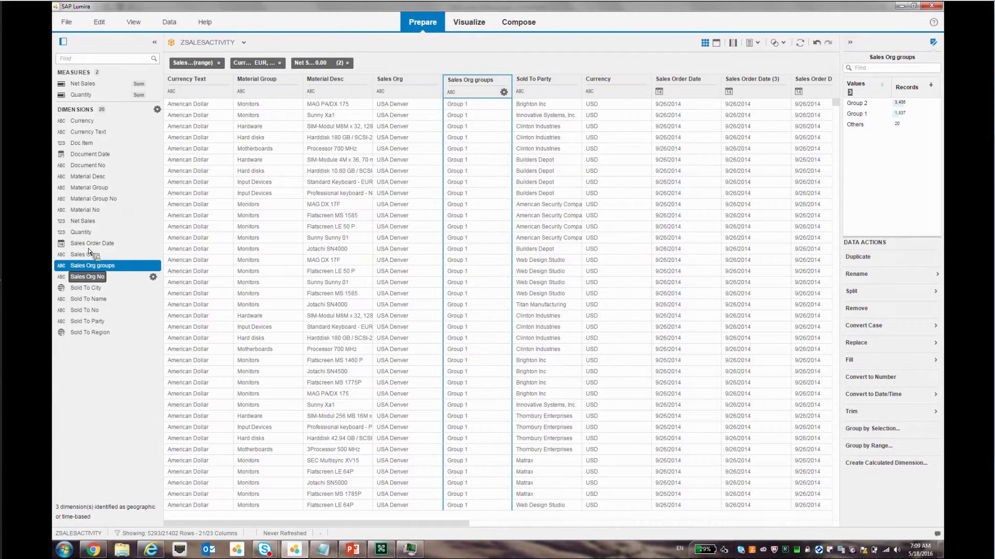
Start a new calculated dimension named New York State High Sales and begin its formula with if.
left_click(89, 225)
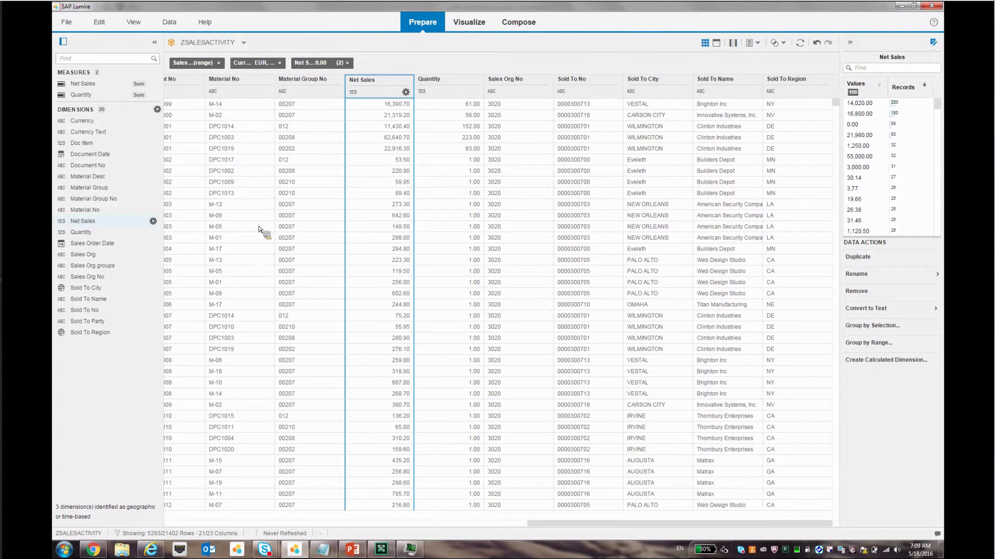
left_click(758, 43)
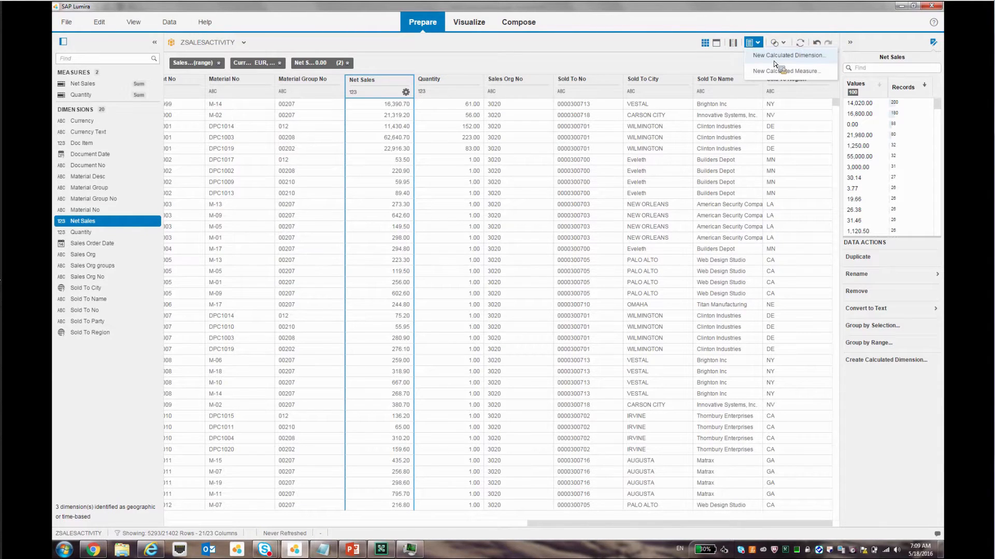
left_click(775, 60)
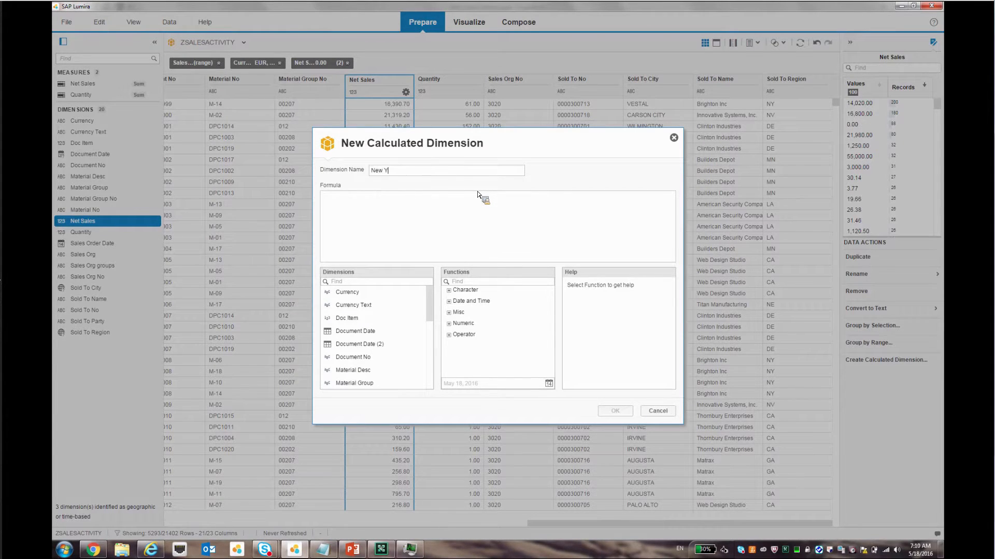
type("High Sales")
left_click(394, 208)
type("if")
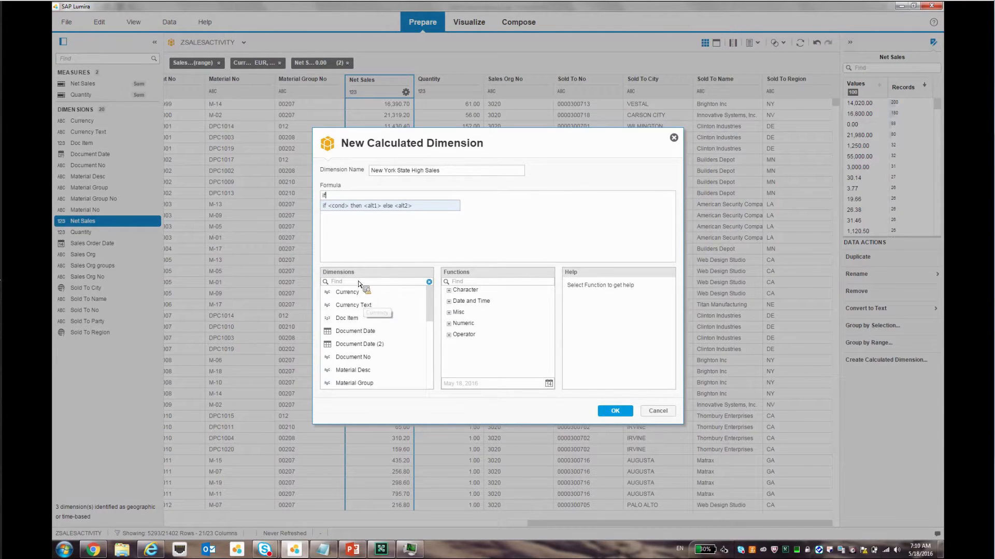
Examine the functions available in the Character and Date and Time categories for the calculated dimension formula.
mouse_move(431, 307)
left_mouse_down()
mouse_move(432, 380)
mouse_move(432, 324)
mouse_move(448, 305)
left_mouse_up()
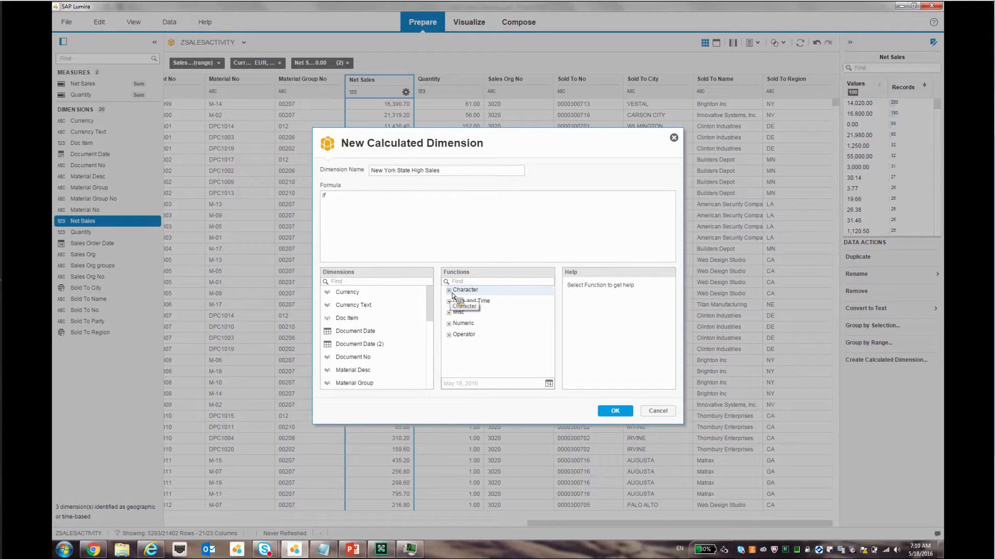
left_click(451, 291)
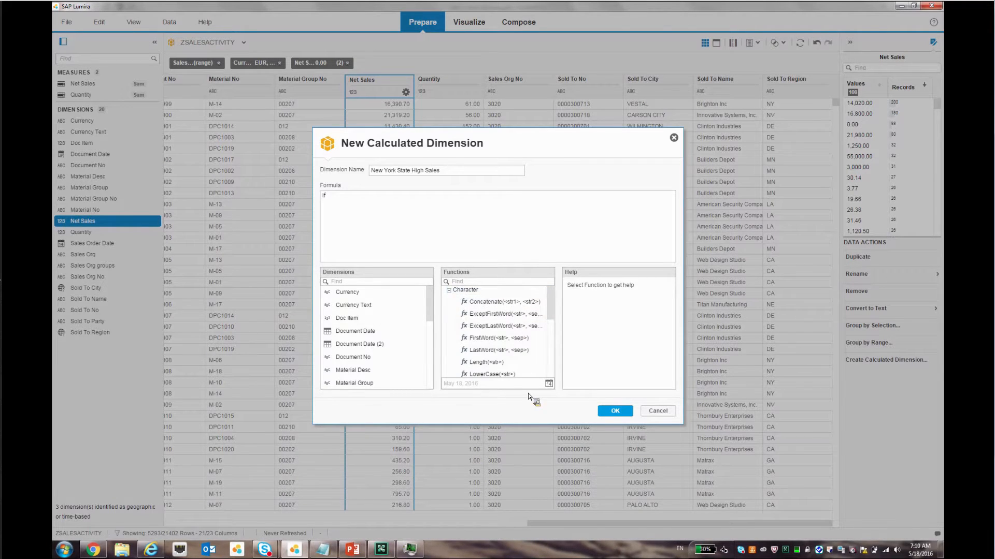
scroll(552, 367, "down", 2)
scroll(554, 369, "down", 2)
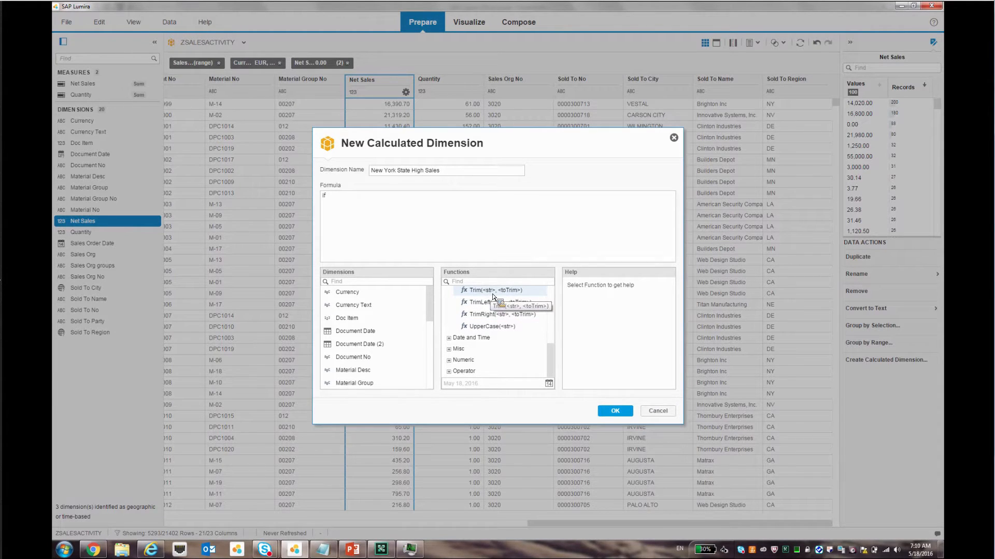
left_click(449, 338)
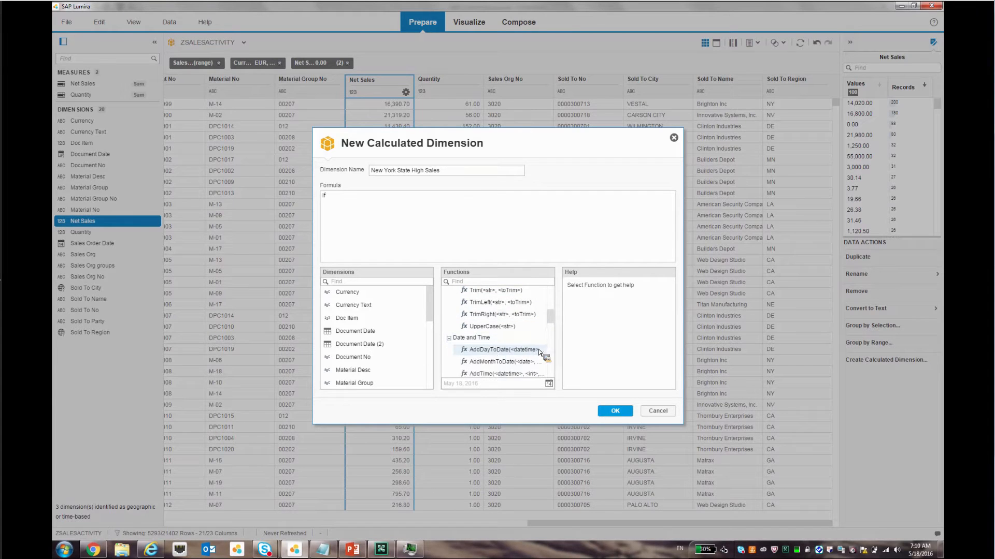
left_click_drag(550, 317, 551, 333)
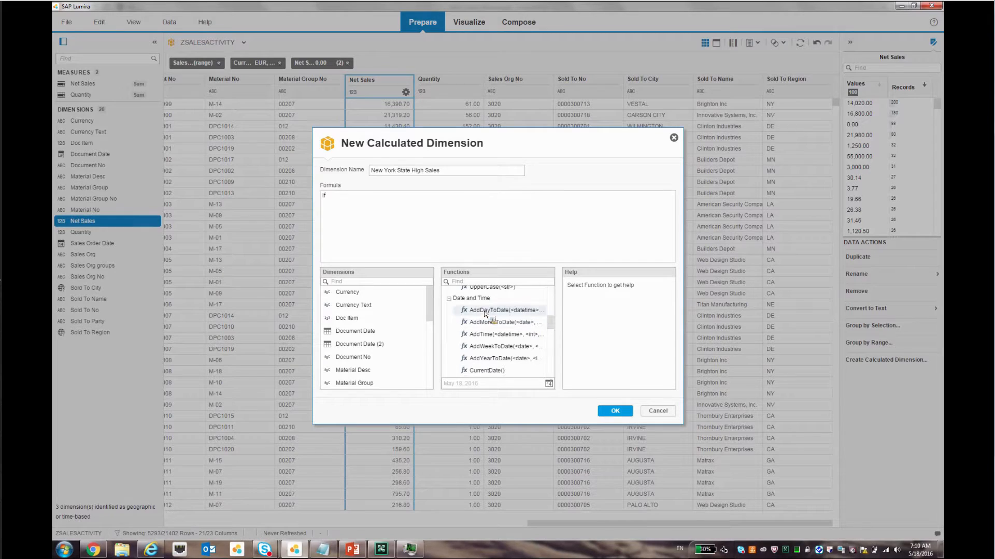
left_click(450, 299)
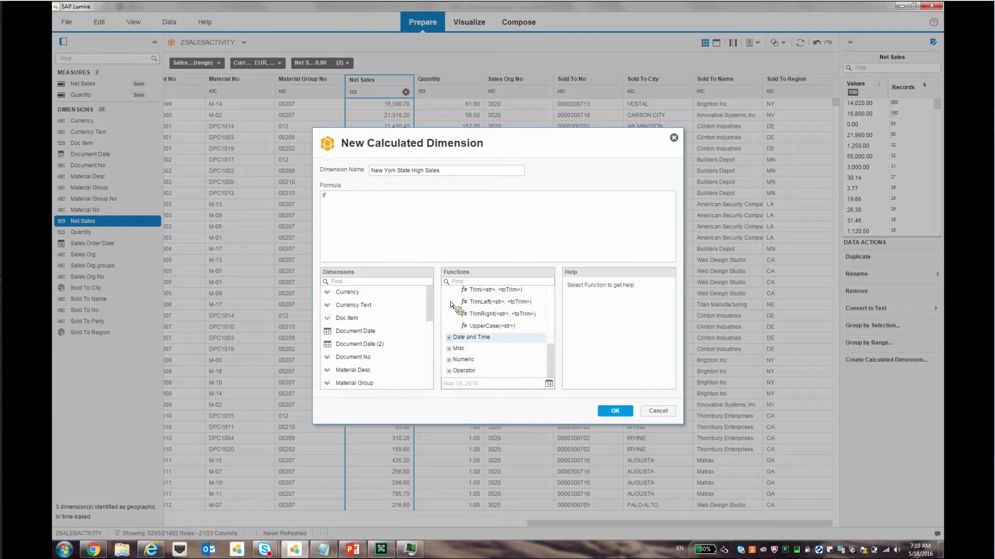
Examine the functions available in the Misc, Numeric and Operator categories.
left_click(449, 349)
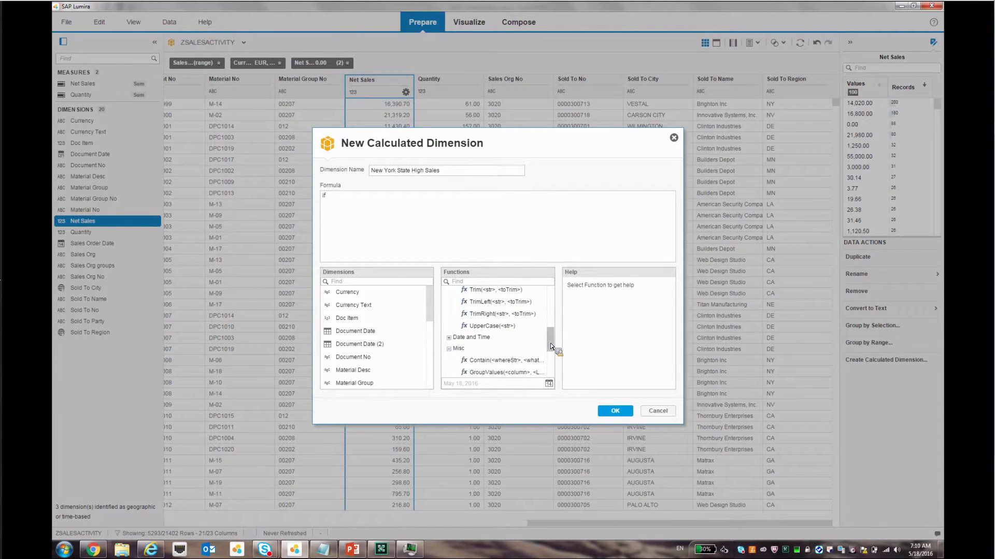
left_click_drag(550, 343, 552, 354)
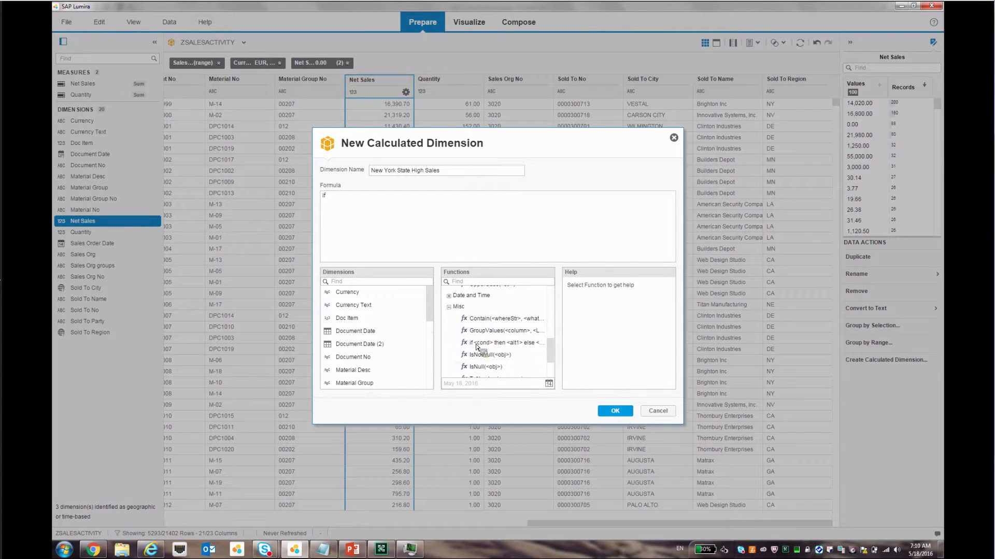
left_click(448, 307)
left_click(449, 361)
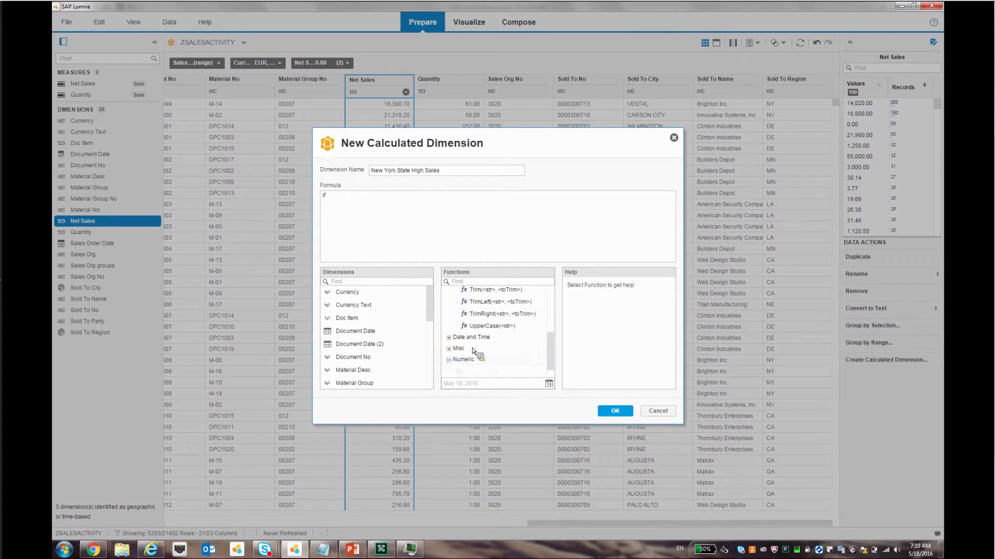
left_click(552, 372)
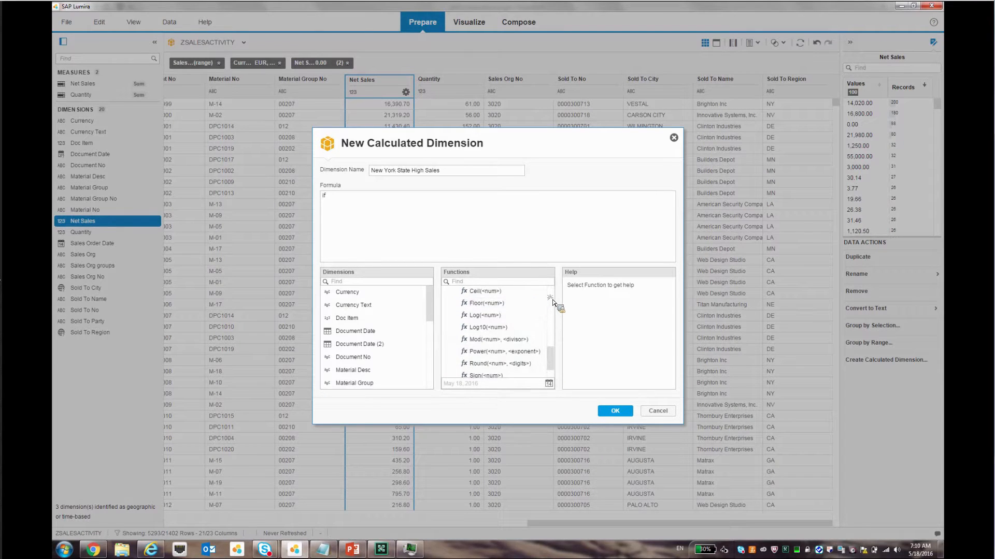
left_click(549, 299)
left_click(450, 360)
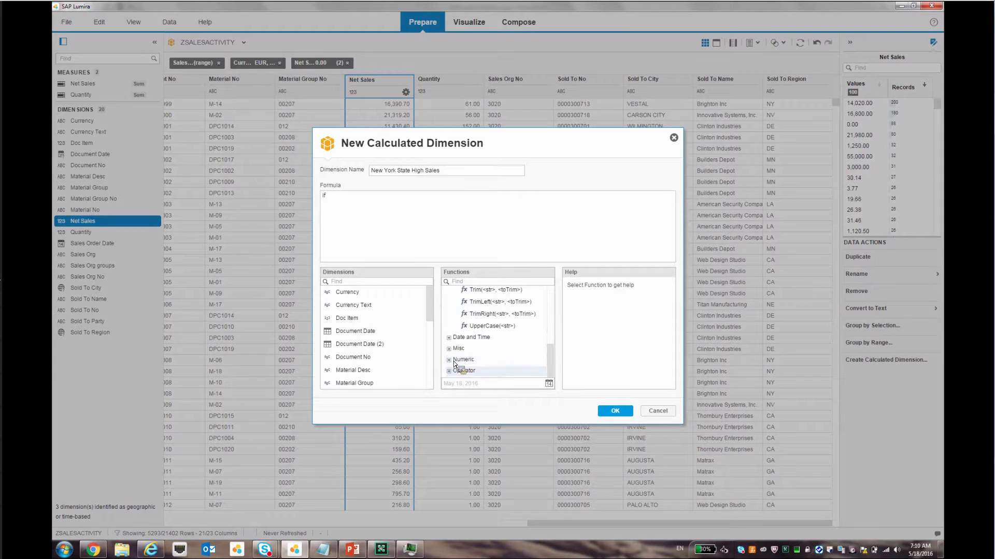
left_click(448, 371)
scroll(550, 362, "down", 3)
left_click(449, 313)
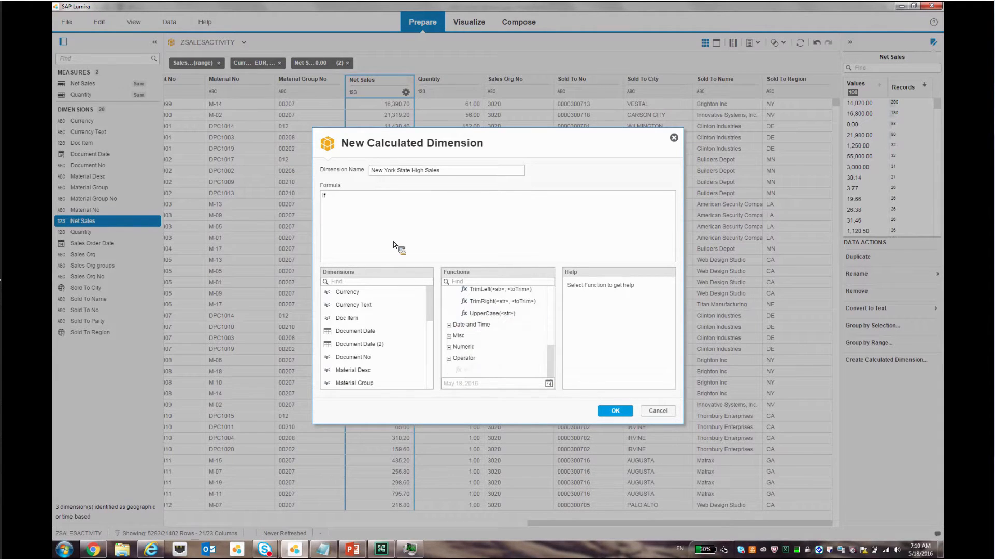
Replace the formula text with the suggested if <cond> then <alt1> else <alt2> template.
left_click(331, 195)
key("BackSpace")
key("BackSpace")
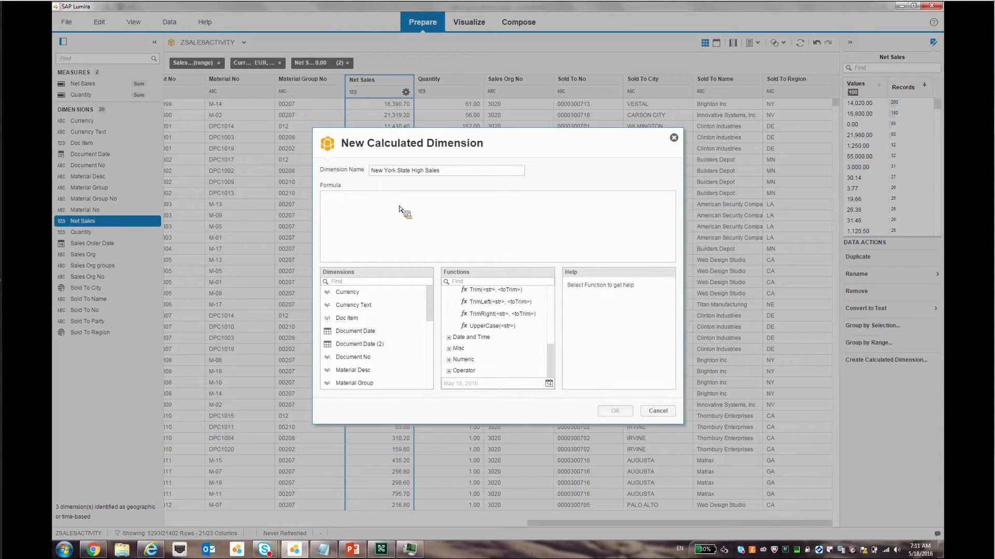
type("if")
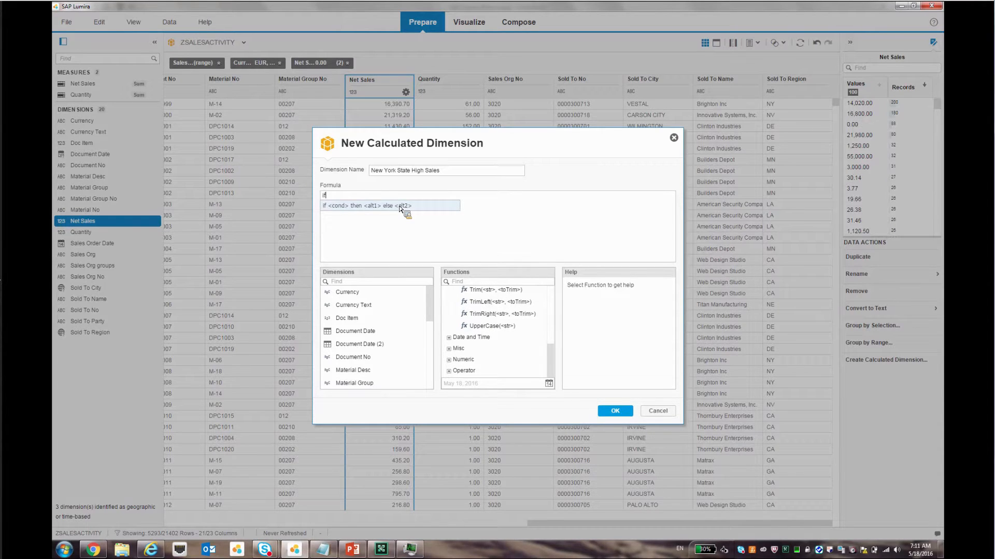
left_click(400, 207)
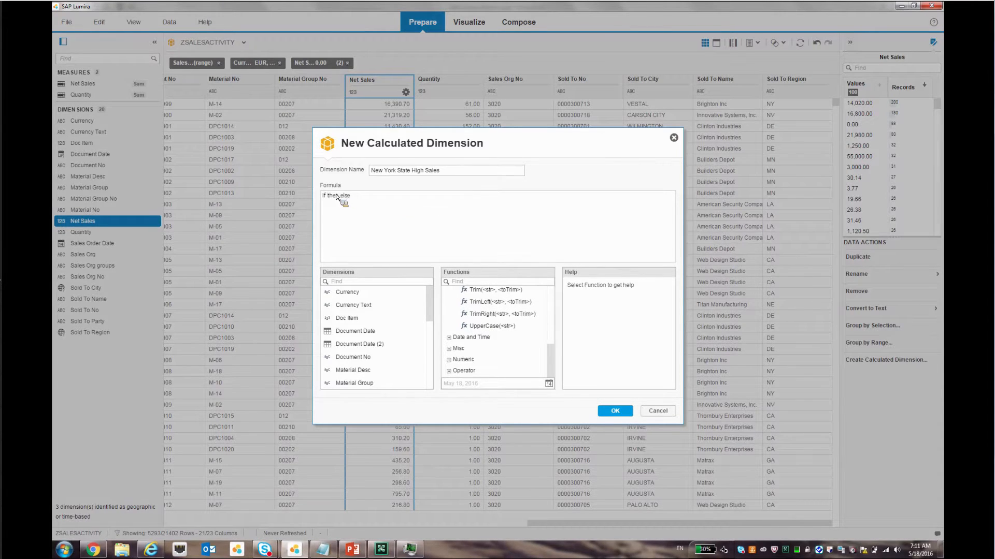
scroll(394, 331, "down", 5)
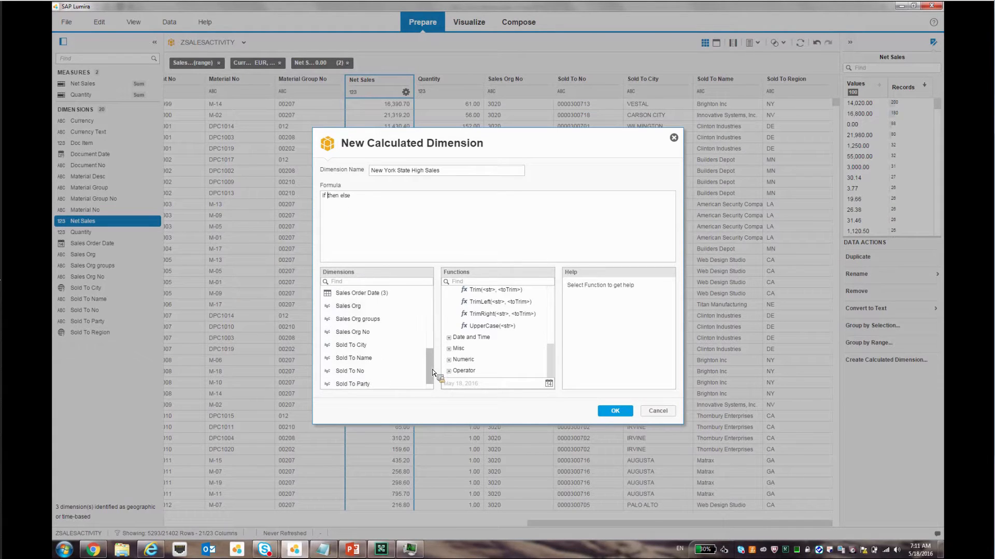
left_click(356, 349)
left_click_drag(356, 349, 328, 200)
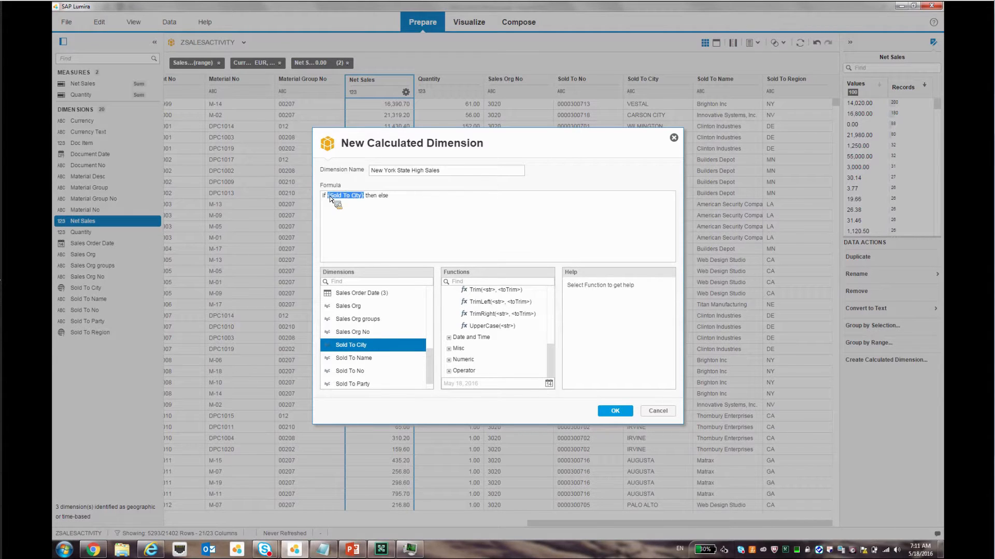
key("BackSpace")
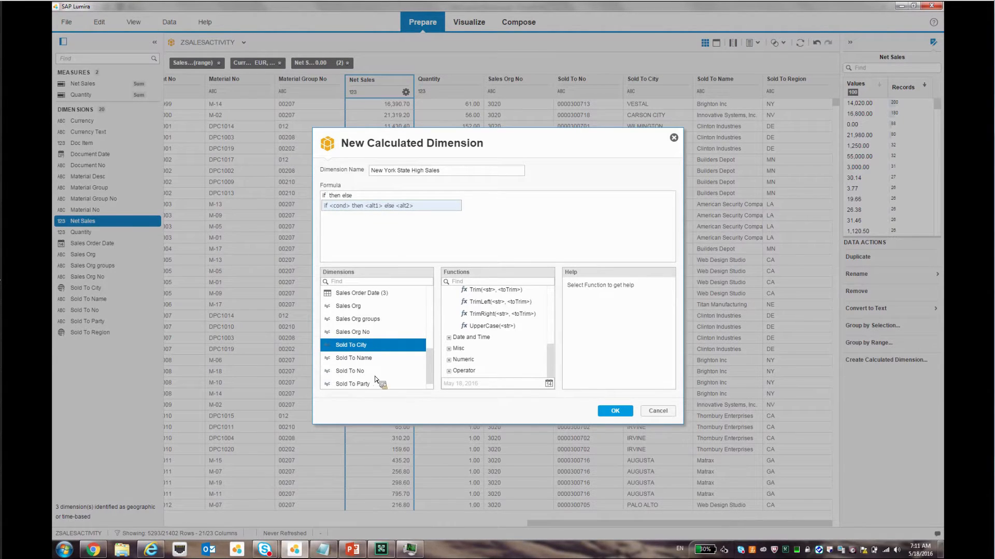
Enter {Sold To Region} = 'NY' as the first condition after if, followed by and.
left_click_drag(430, 379, 431, 383)
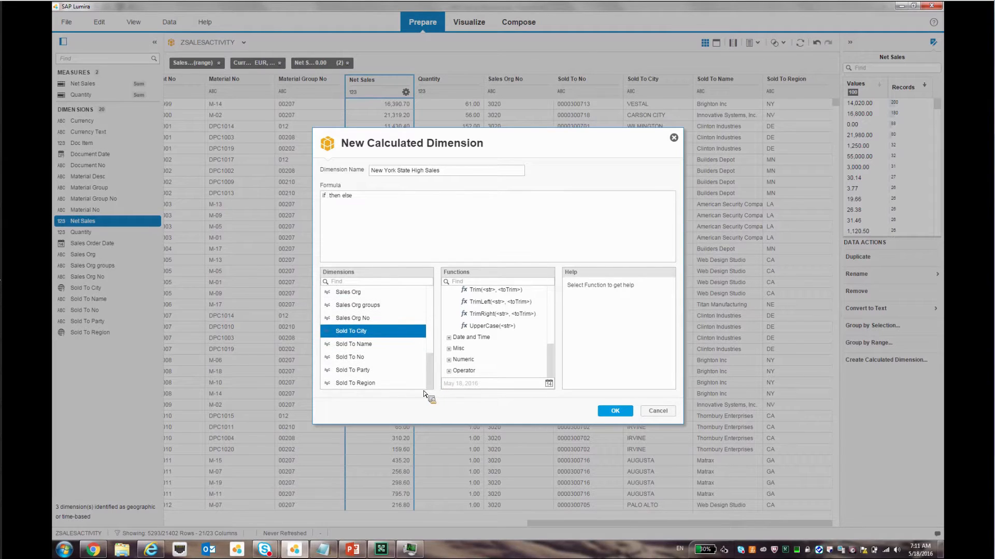
double_click(386, 382)
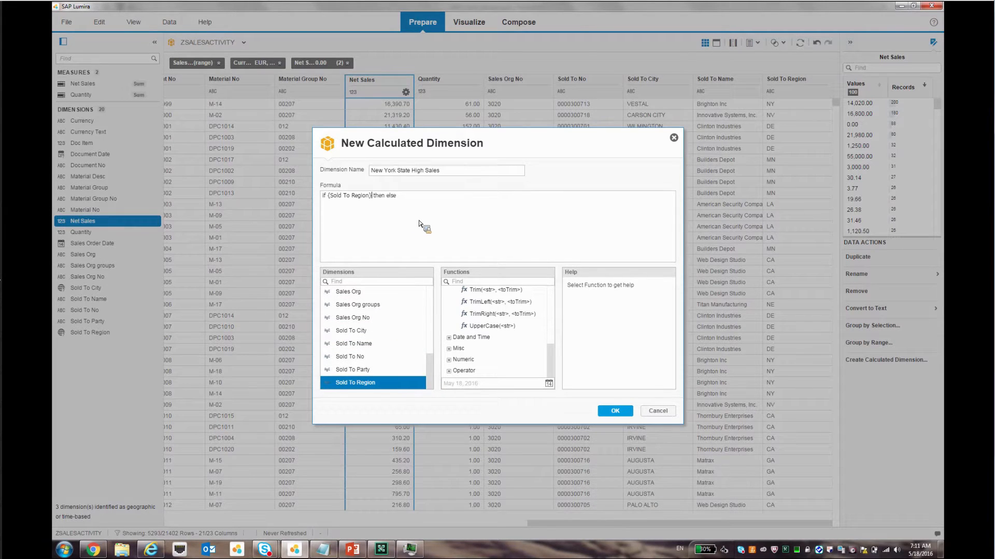
type("= 'NY")
key("Left")
key("Left")
key("Caps_Lock")
type("AND")
key("BackSpace")
key("BackSpace")
key("BackSpace")
key("Caps_Lock")
key("BackSpace")
type("and")
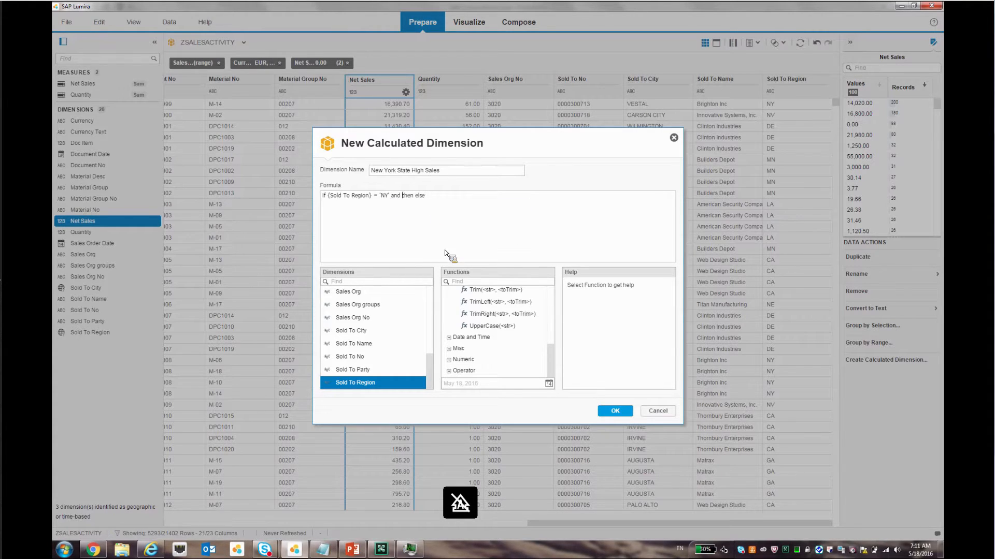
Complete the formula with {Net Sales} > 500 then 'A' else 'B', create the dimension and show its column in the data grid.
scroll(434, 323, "up", 3)
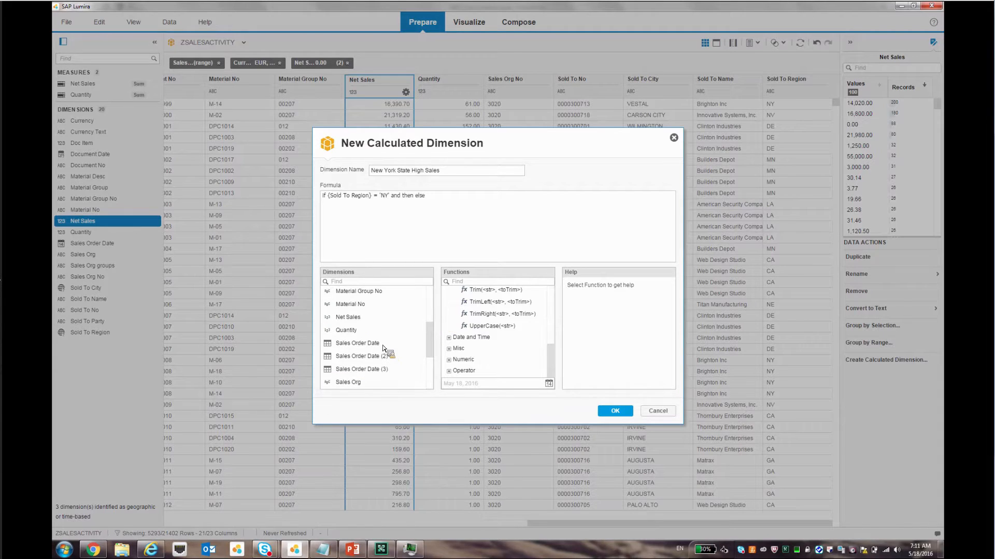
double_click(353, 317)
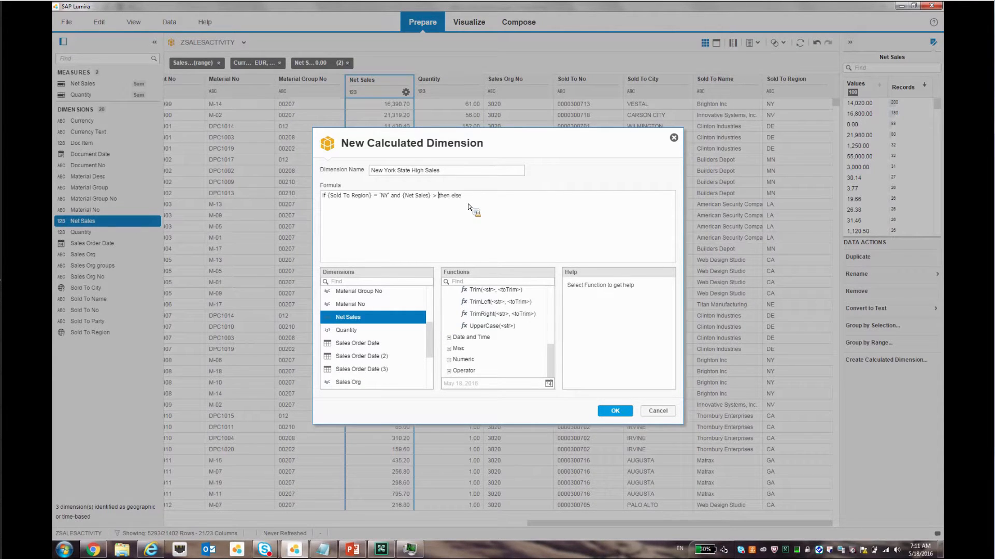
type("> 500 then 'A")
left_click(625, 415)
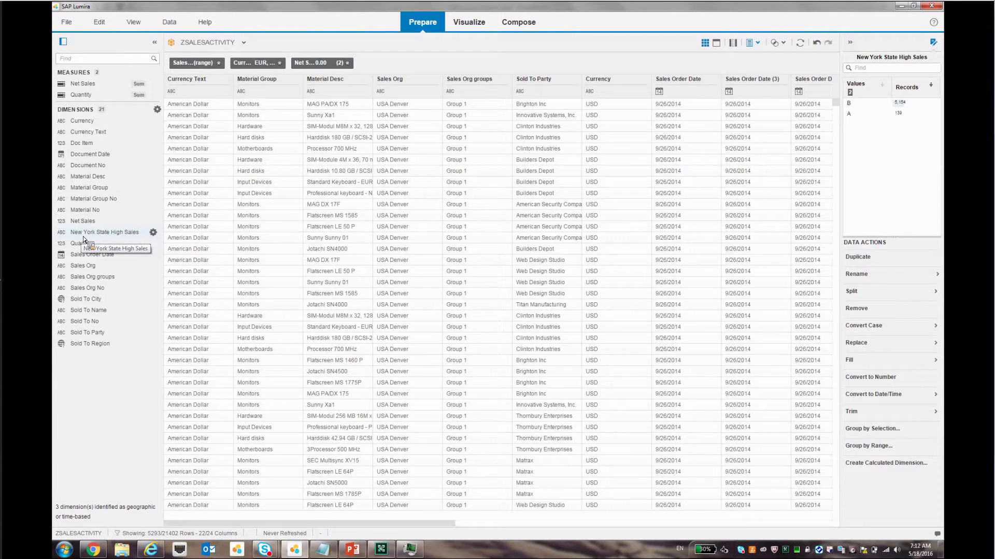
left_click(85, 237)
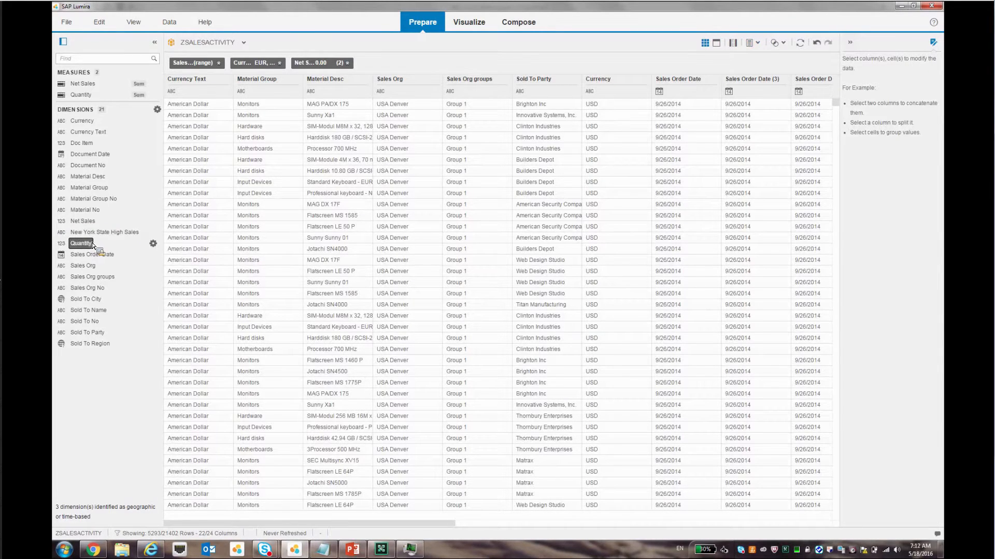
left_click(94, 237)
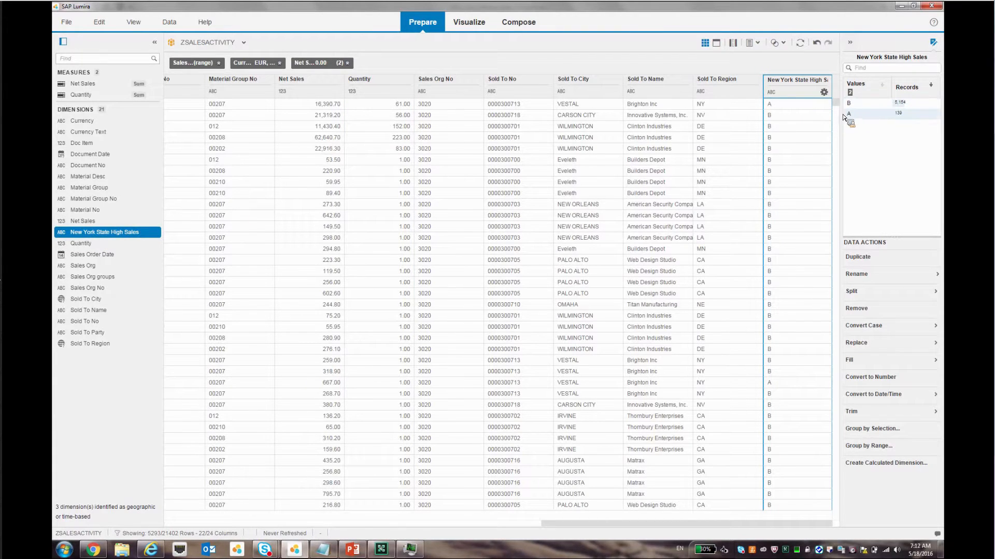
Start a visualization with Net Sales as its measure and change the chart type to Tag Cloud.
left_click(469, 23)
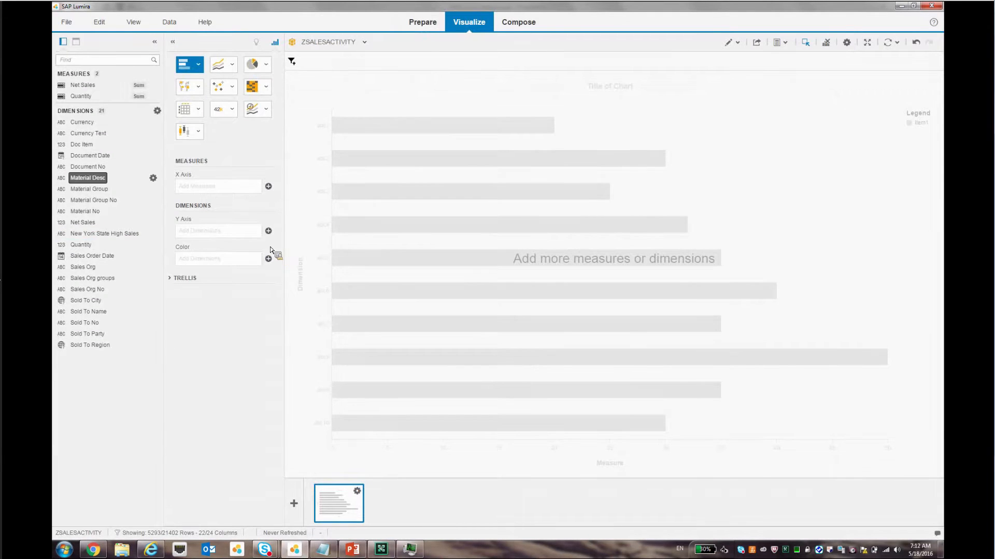
left_click_drag(83, 85, 214, 194)
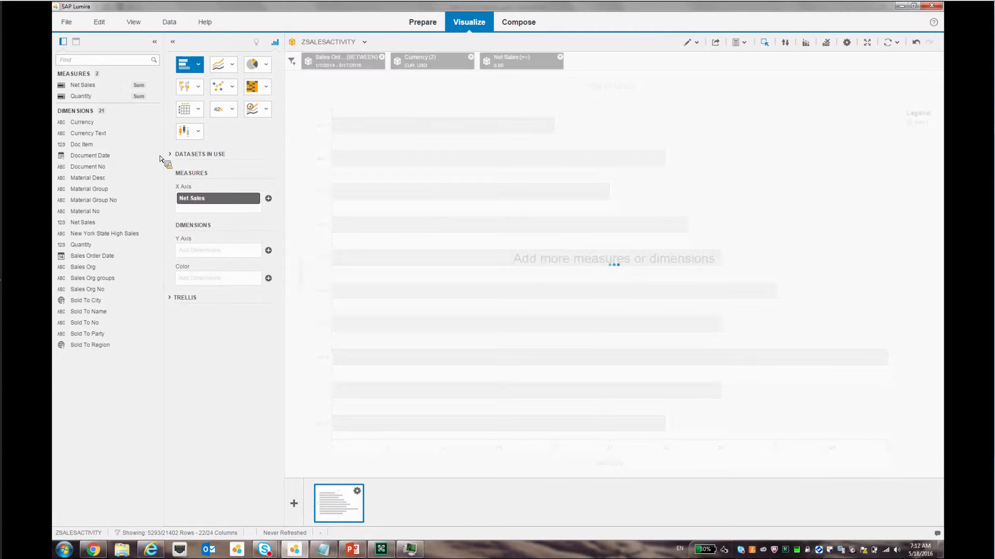
left_click(200, 133)
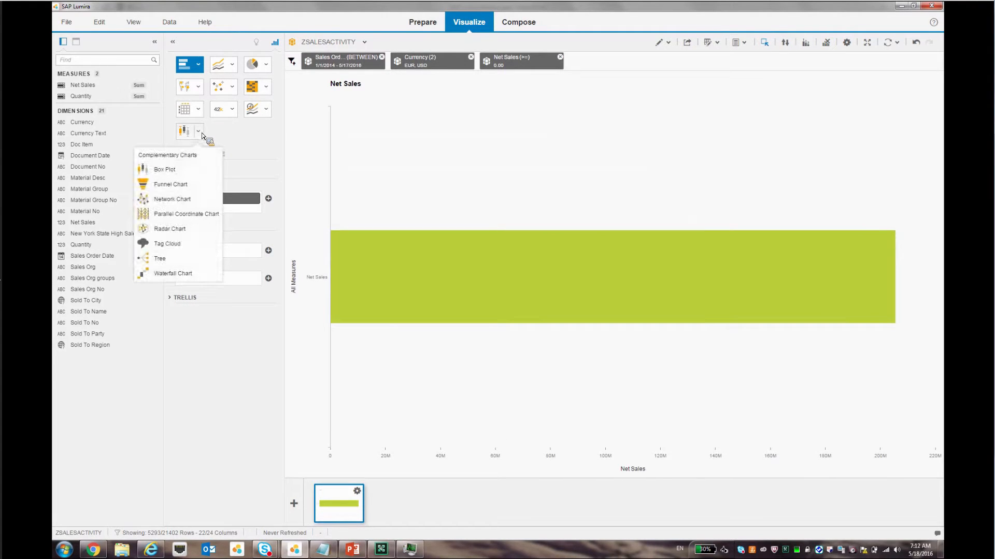
left_click(176, 244)
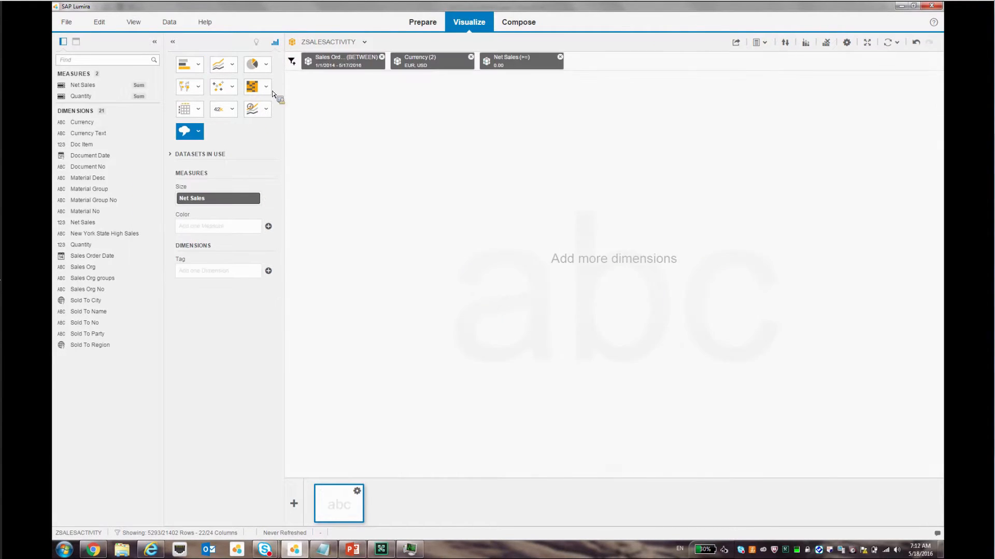
Filter the current visualization to New York State High Sales values in the list A.
left_click(291, 61)
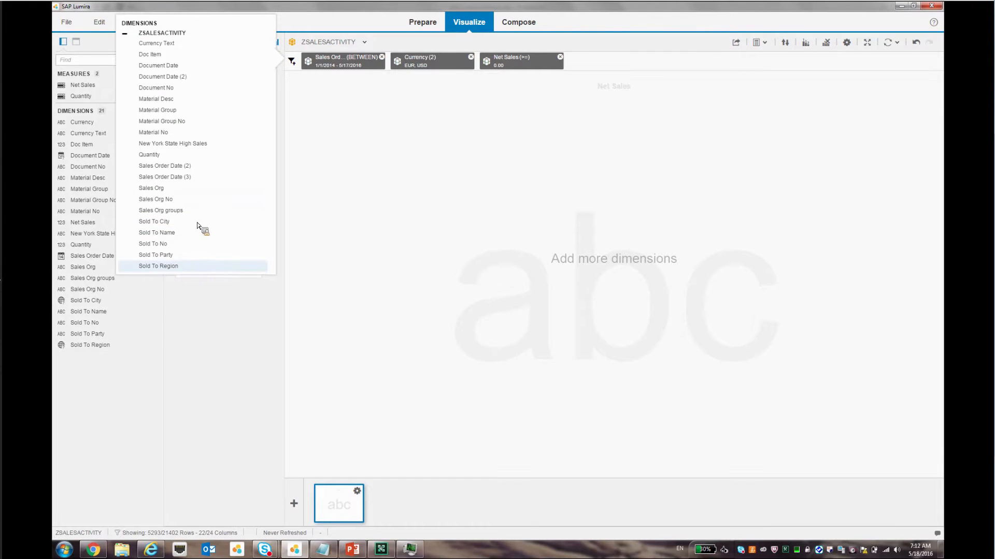
left_click(179, 145)
left_click(325, 199)
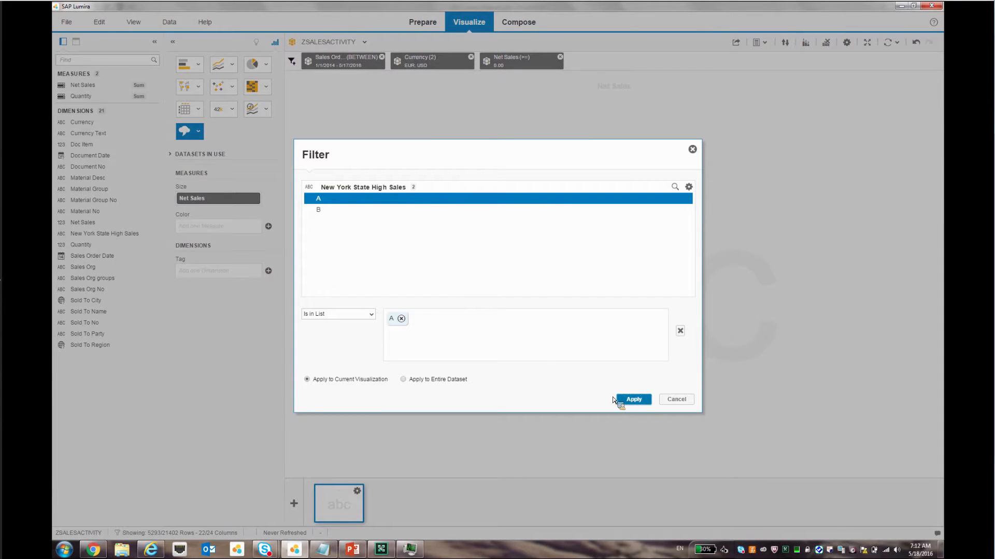
left_click(632, 400)
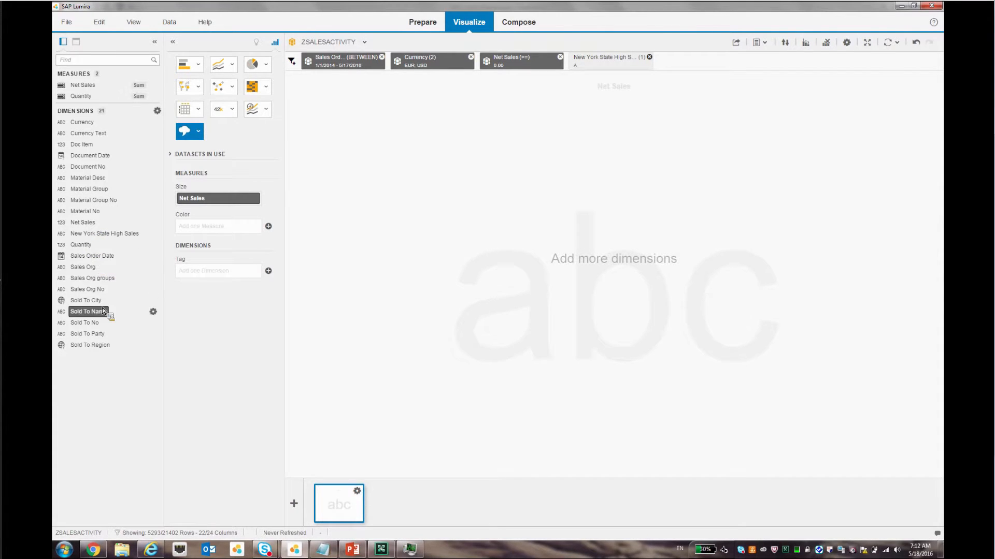
Set the tag cloud's tag to Sold To Name and its color to Quantity, and return to data preparation.
left_click_drag(93, 310, 217, 275)
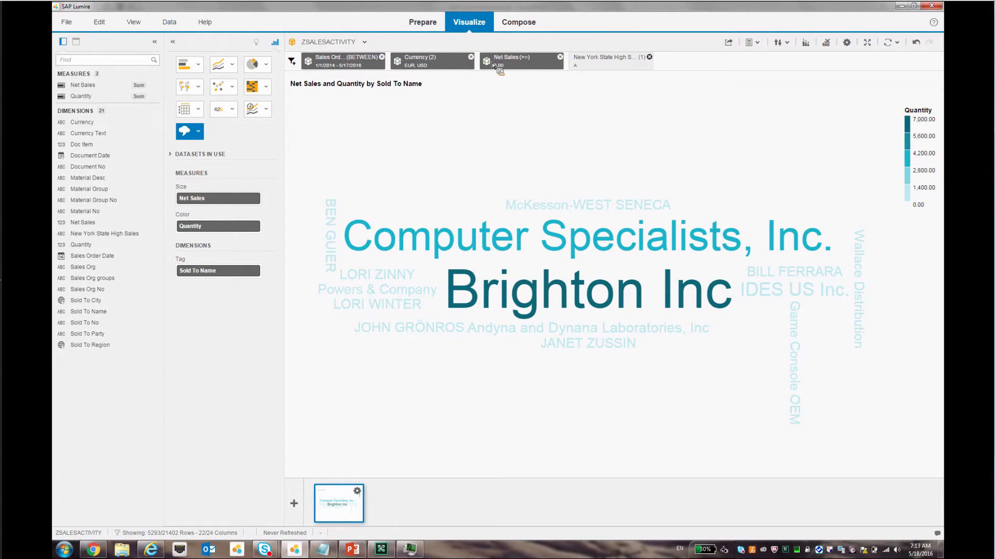
left_click(424, 23)
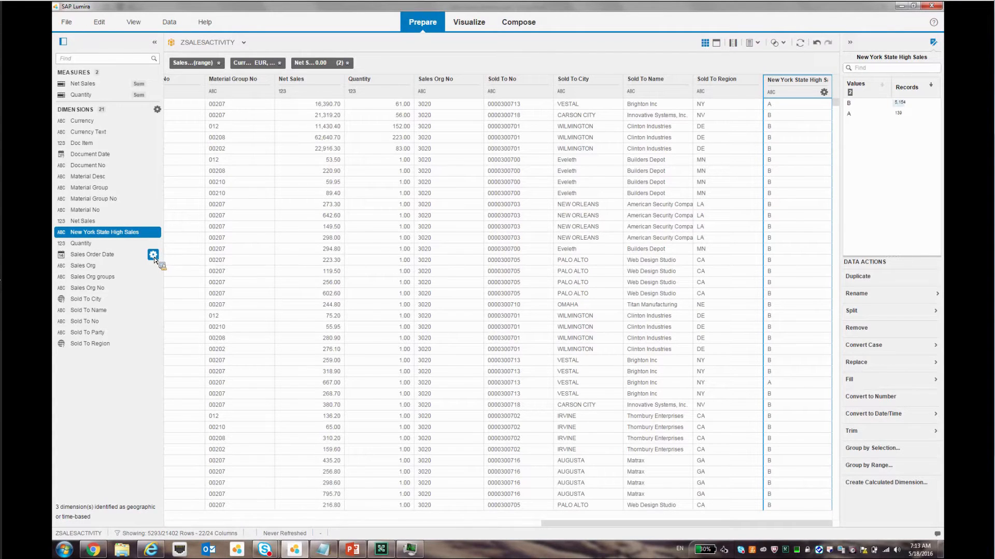
Create a date/time hierarchy from the Sales Order Date dimension.
left_click(153, 255)
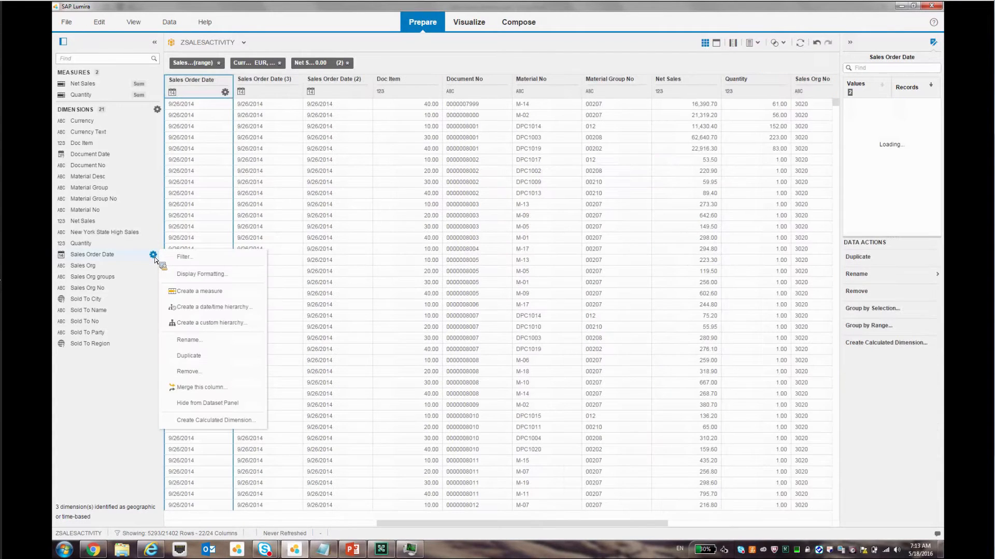
left_click(224, 309)
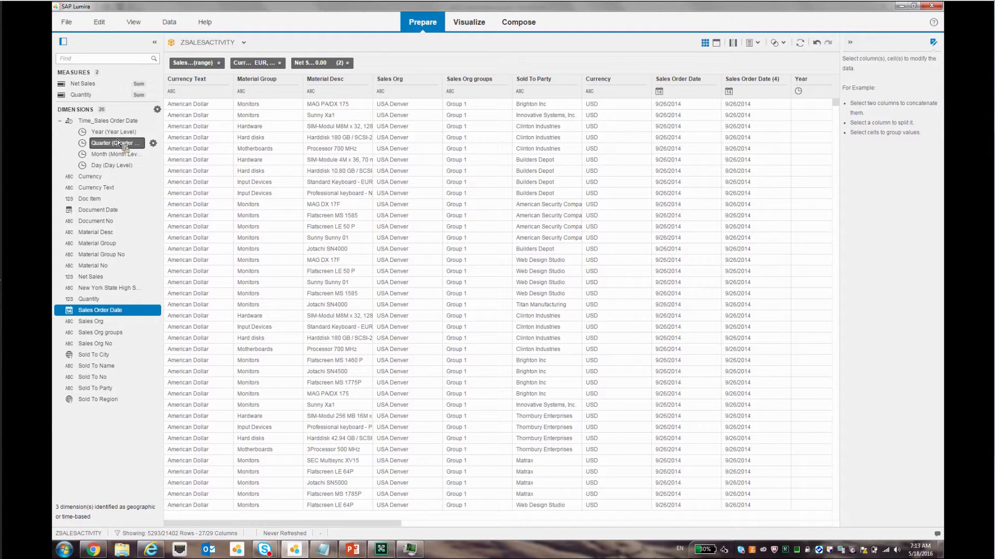
Create a calculated dimension named Fiscal Year using the fiscal year determination formula copied from Webinar Formulas.txt in Notepad.
left_click_drag(121, 145, 763, 57)
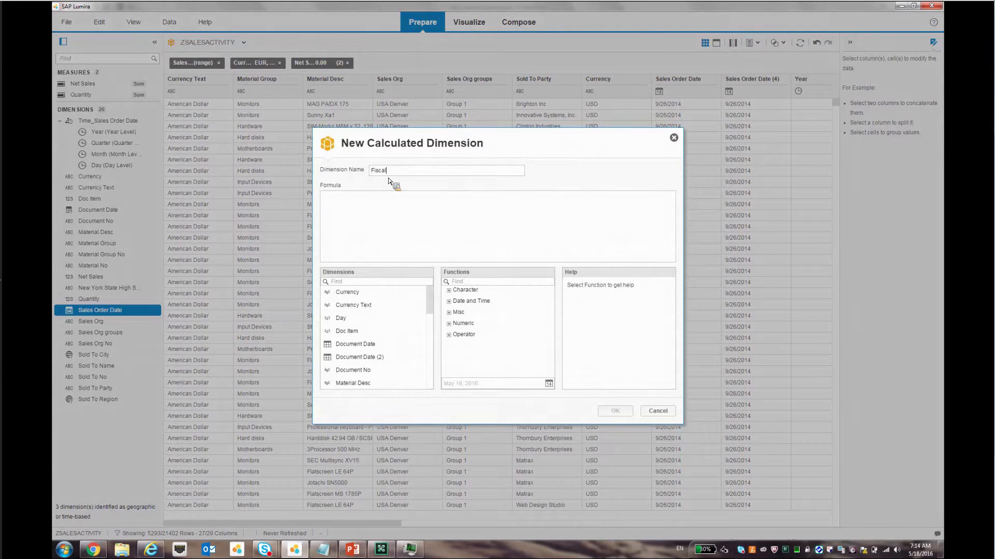
left_click(388, 202)
left_click(323, 549)
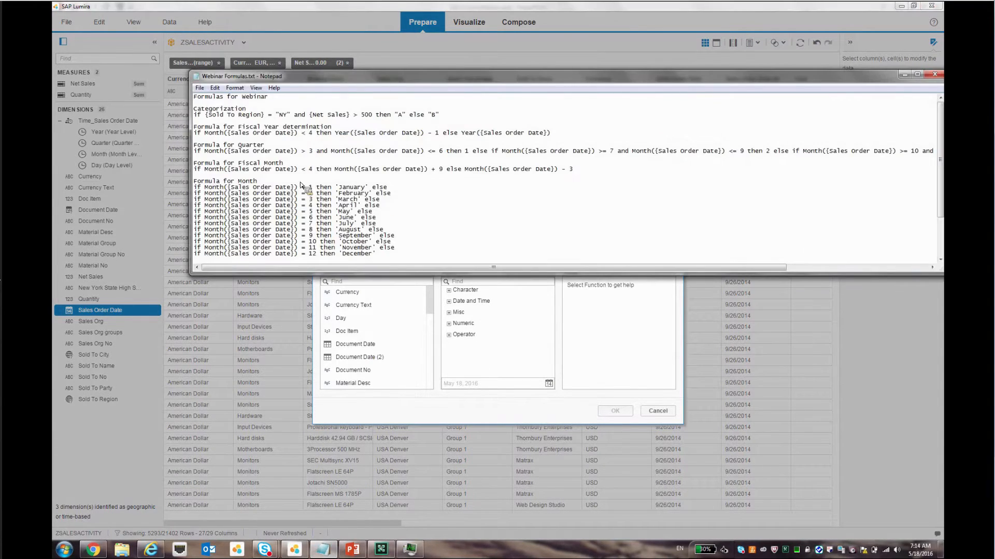
left_click(194, 127)
left_click(553, 133, "shift")
left_click_drag(553, 134, 176, 203)
left_click(446, 148)
left_click_drag(558, 135, 375, 210)
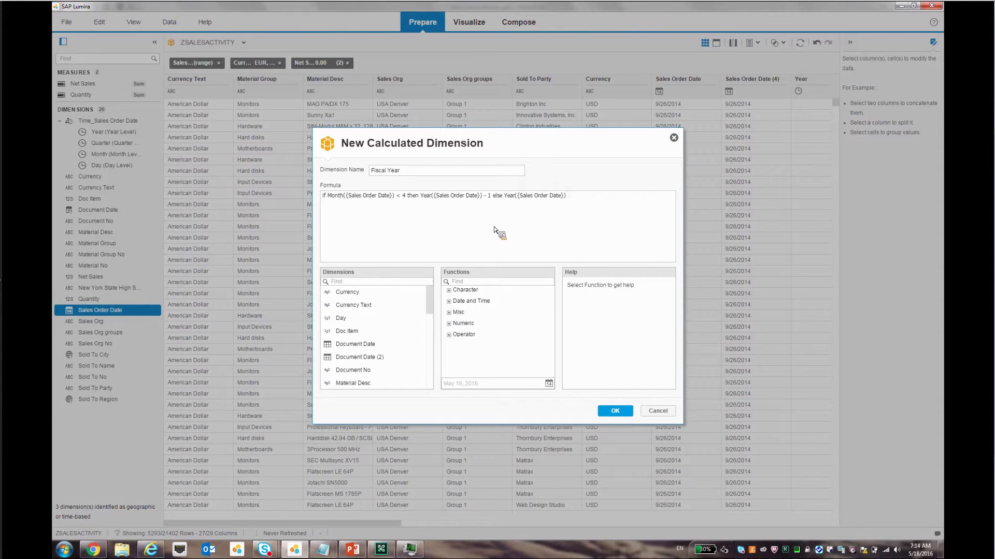
left_click(615, 410)
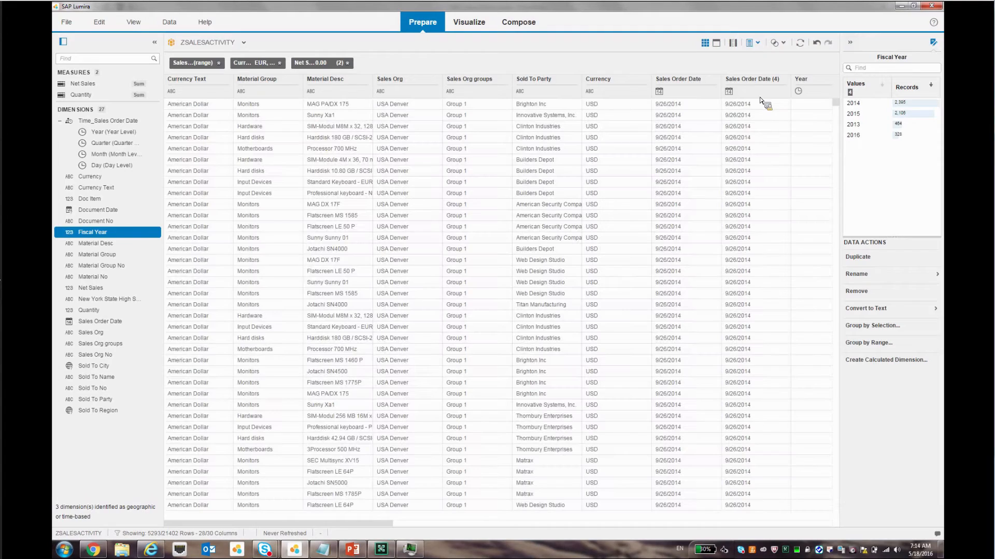
Create a calculated dimension Fiscal Quarter from the Sales Order Date month: 4-6 gives 1, 7-9 gives 2, 10-12 gives 3, else 4.
left_click(754, 42)
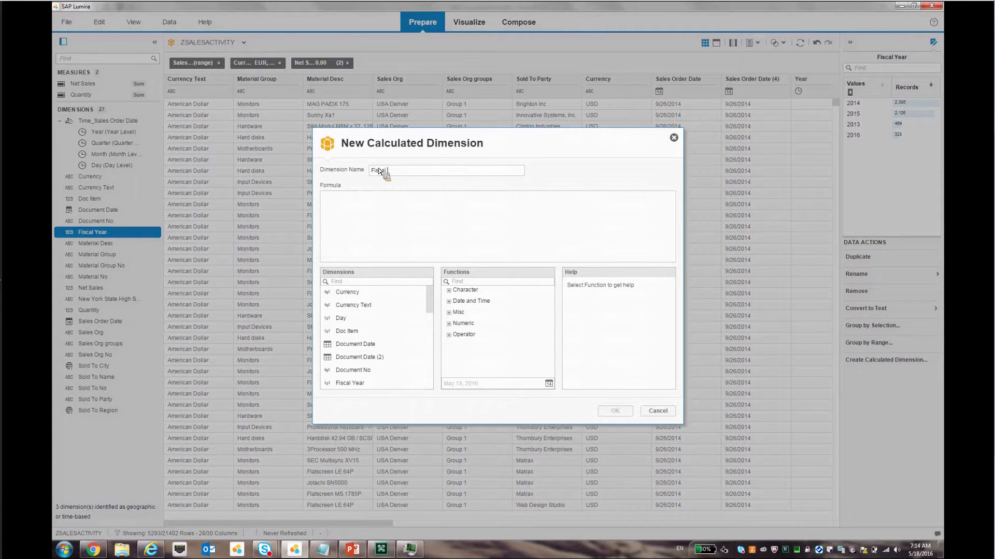
type("er")
left_click(330, 197)
type("if Month({Sales Order Date}) > 3 and Month({Sales Order Date}) <= 6 then 1 else if Month({Sales Order Date}) >= 7 and Month({Sales Order Date}) <= 9 then 2 else if Month({Sales Order Date}) >= 10 and Month({Sales Order Date}) <= 12 then 3 else 4")
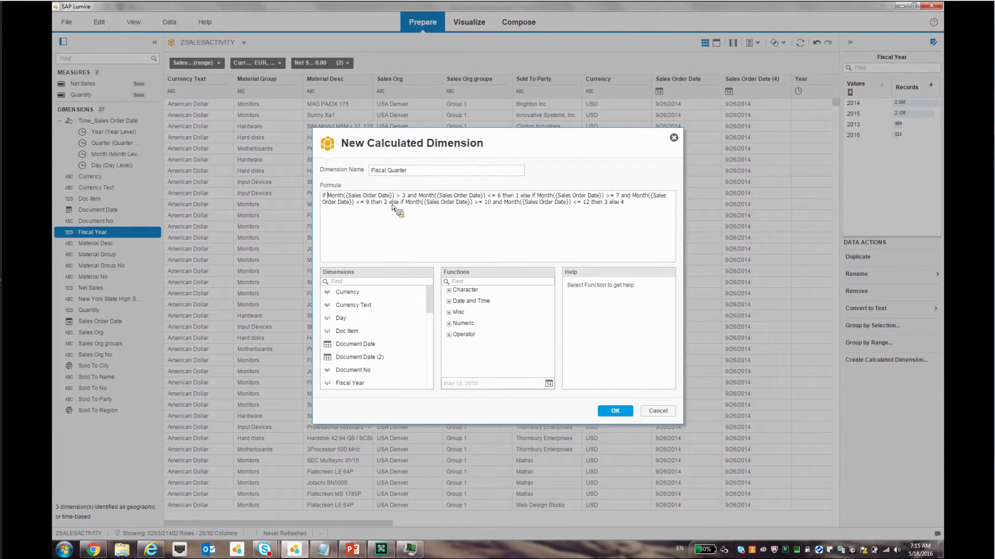
left_click(614, 410)
Create a calculated dimension named Fiscal Month using the fiscal month formula copied from Webinar Formulas.txt in Notepad.
left_click(753, 43)
left_click(771, 57)
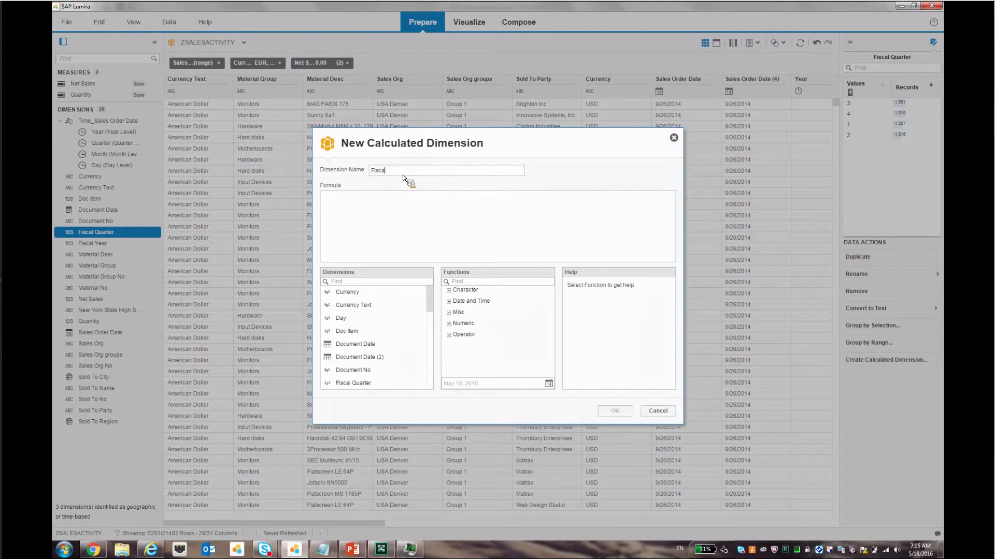
type("Fiscal Month")
left_click(330, 552)
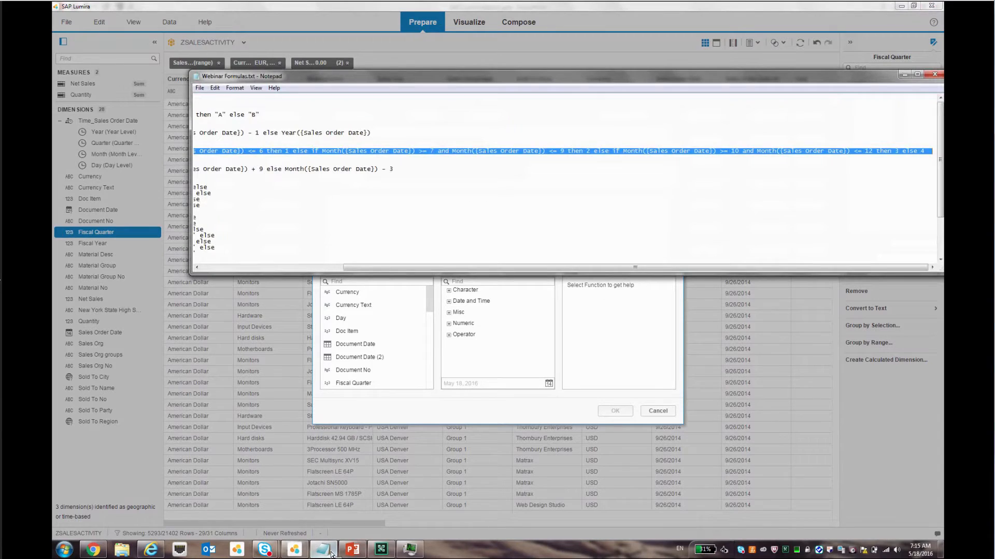
left_click(399, 174)
left_click_drag(175, 176, 183, 175)
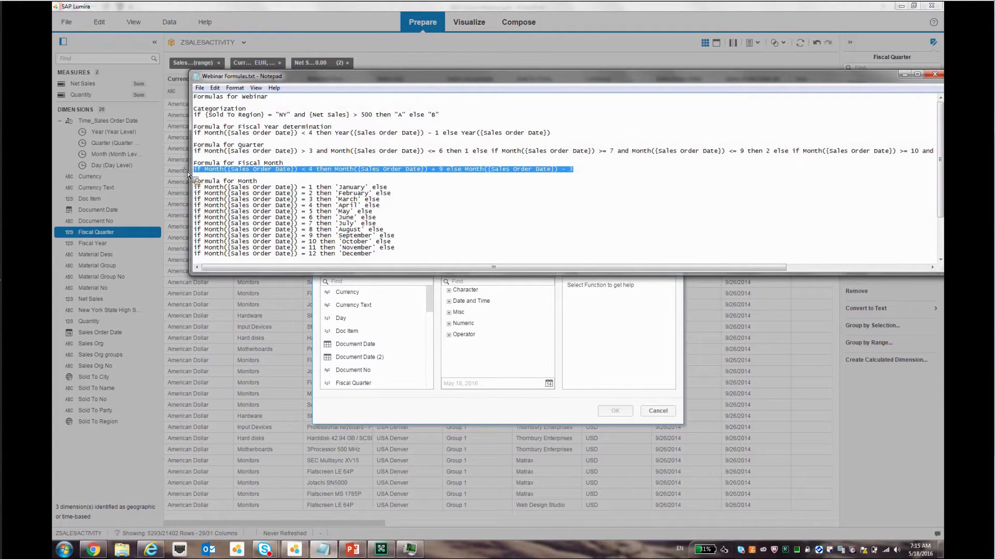
key("ctrl+c")
left_click(392, 317)
left_click(354, 205)
key("ctrl+v")
key("Return")
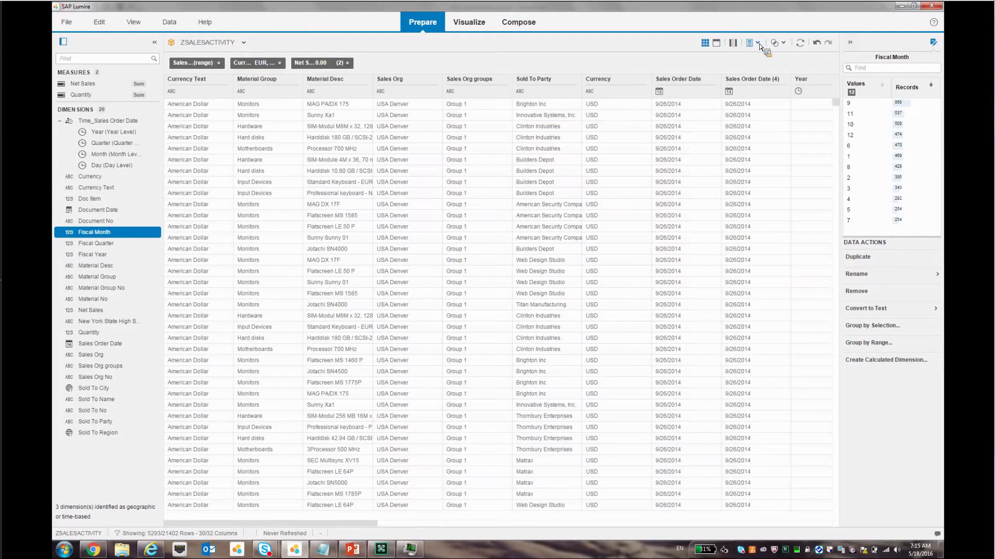
Create a calculated dimension named Months whose formula turns Sales Order Date months 1 to 12 into the names January to December.
left_click(758, 43)
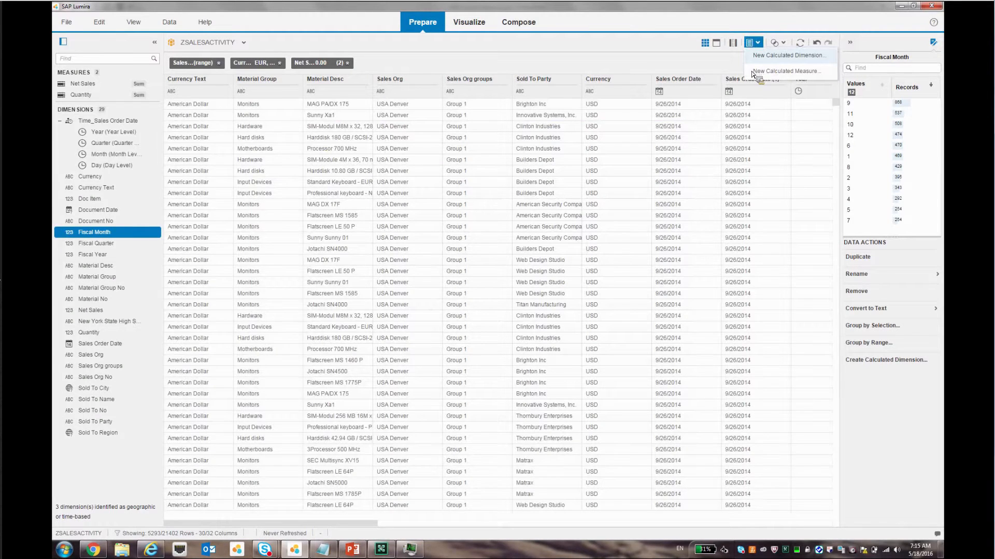
left_click(764, 56)
left_click(385, 171)
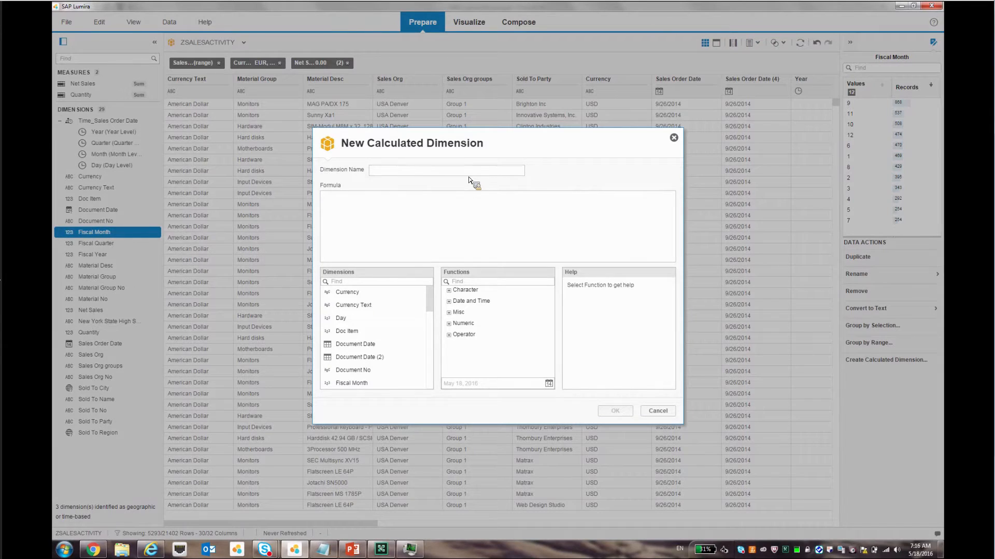
type("Months")
left_click(459, 226)
key("ctrl+v")
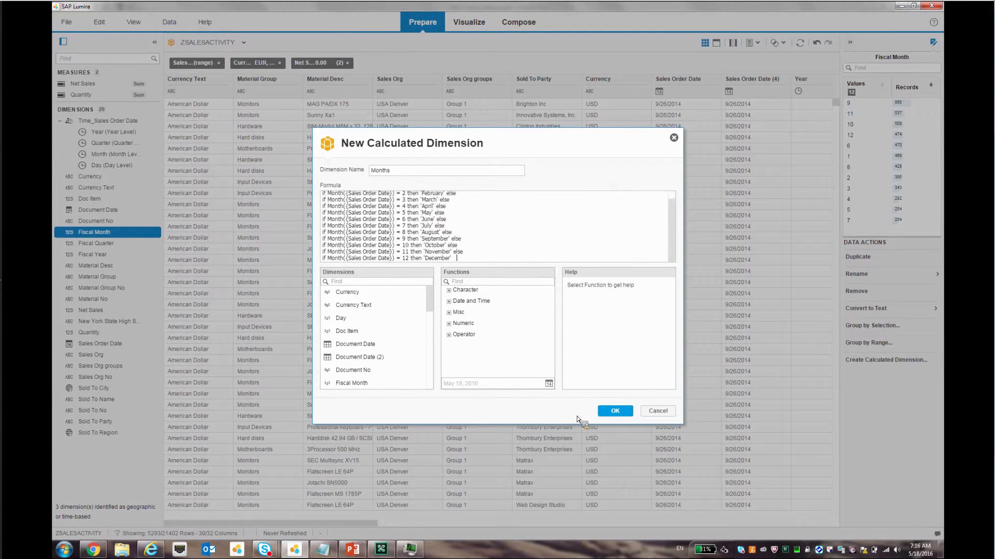
left_click(615, 411)
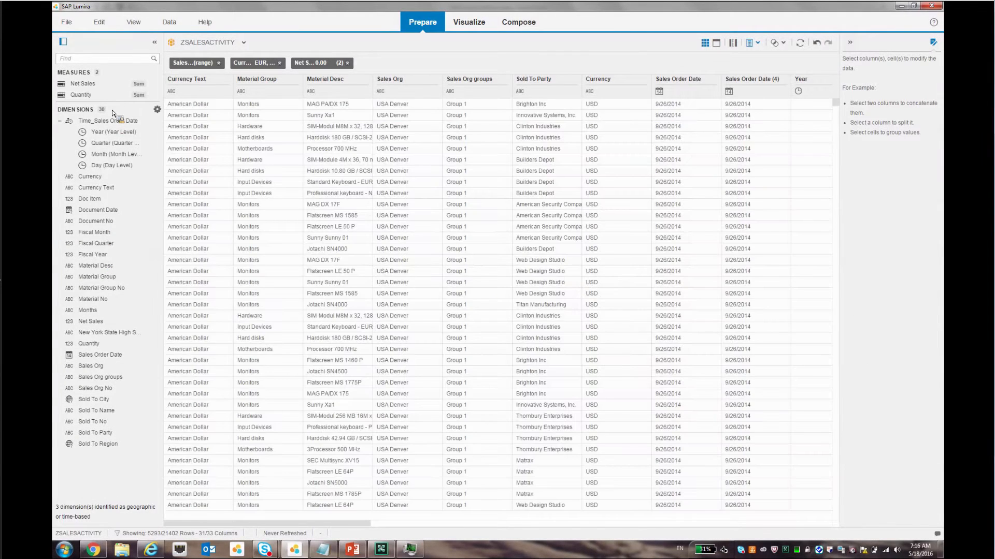
Start a custom hierarchy from Fiscal Year and add the levels Fiscal Year, Fiscal Quarter and Fiscal Month in that order.
left_click(539, 115)
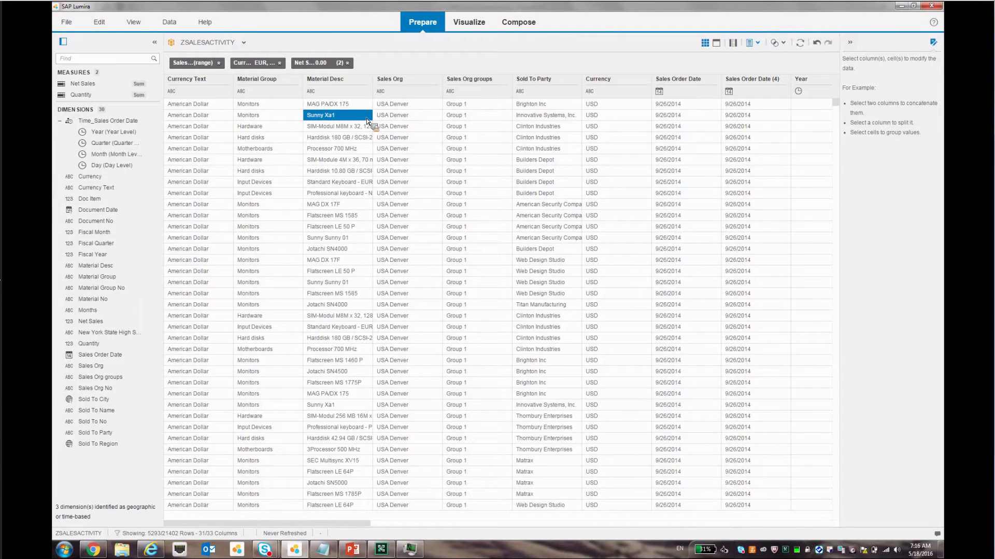
left_click_drag(134, 172, 135, 257)
left_click(153, 254)
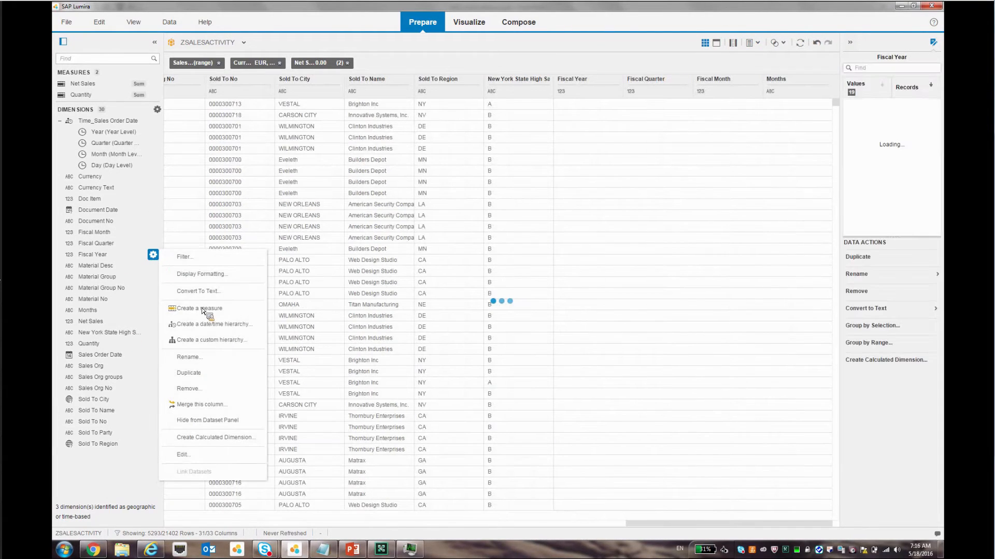
left_click(220, 340)
left_click(311, 217)
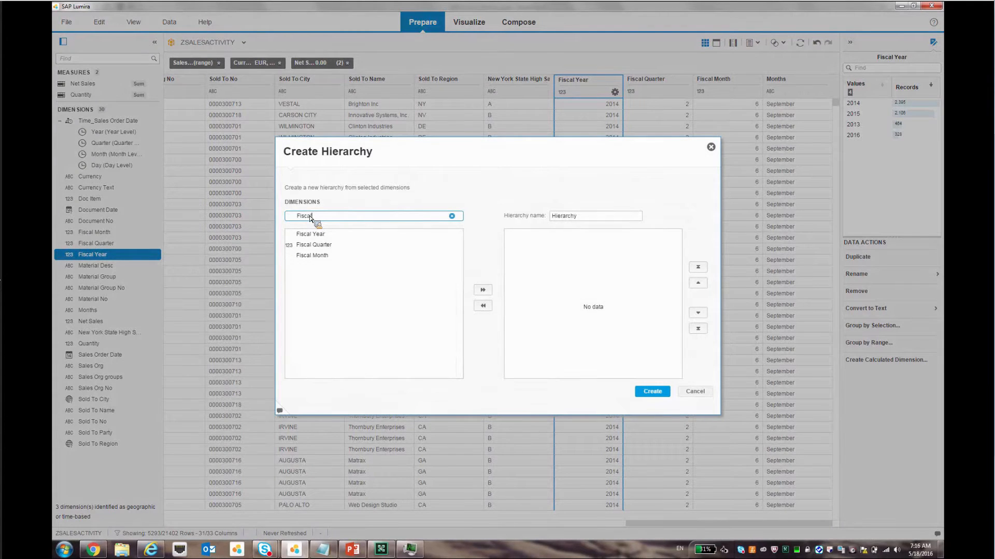
double_click(310, 236)
double_click(313, 249)
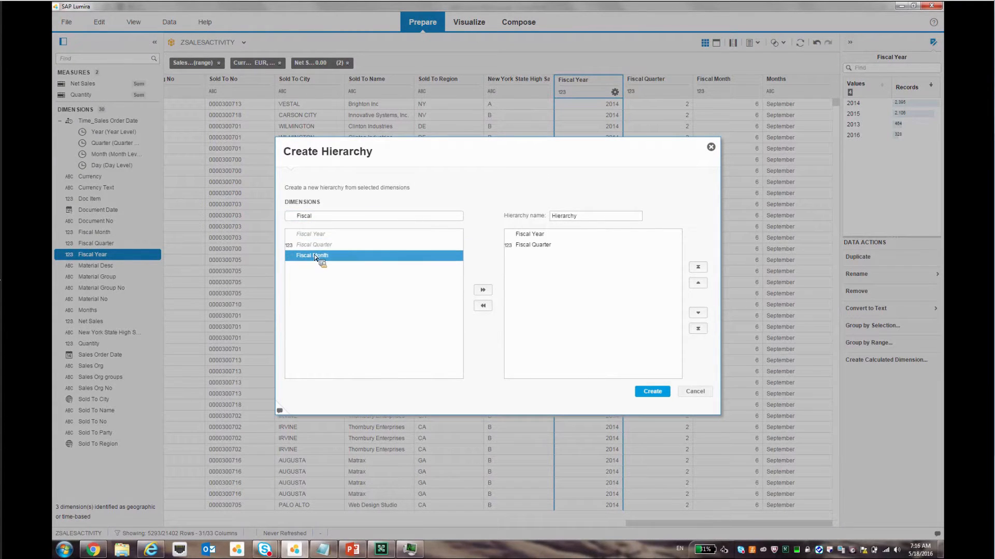
double_click(316, 257)
Add Months as the lowest hierarchy level, name the hierarchy Fiscal Hierarchy and create it.
left_click_drag(341, 217, 285, 218)
type("Months")
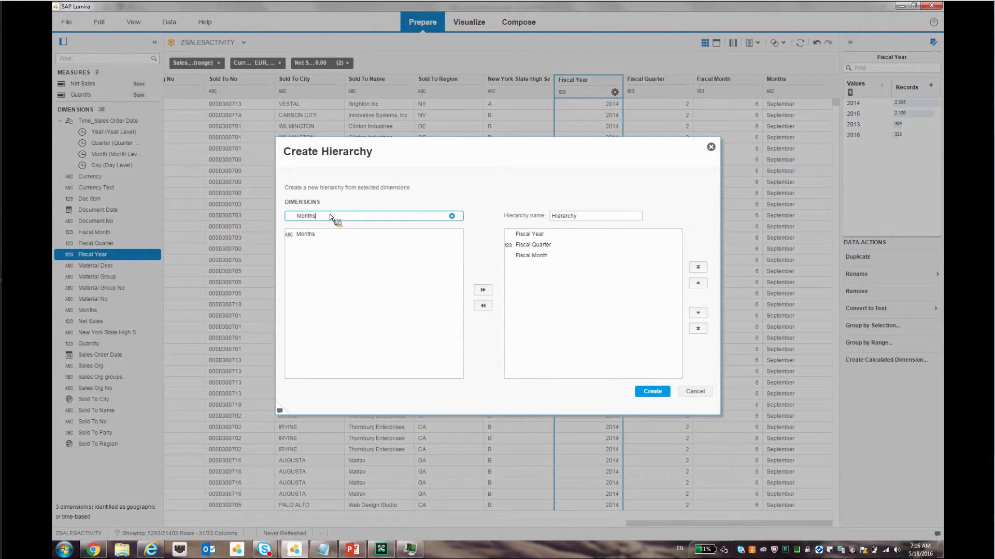
double_click(316, 234)
double_click(579, 219)
type("Fiscal Hie")
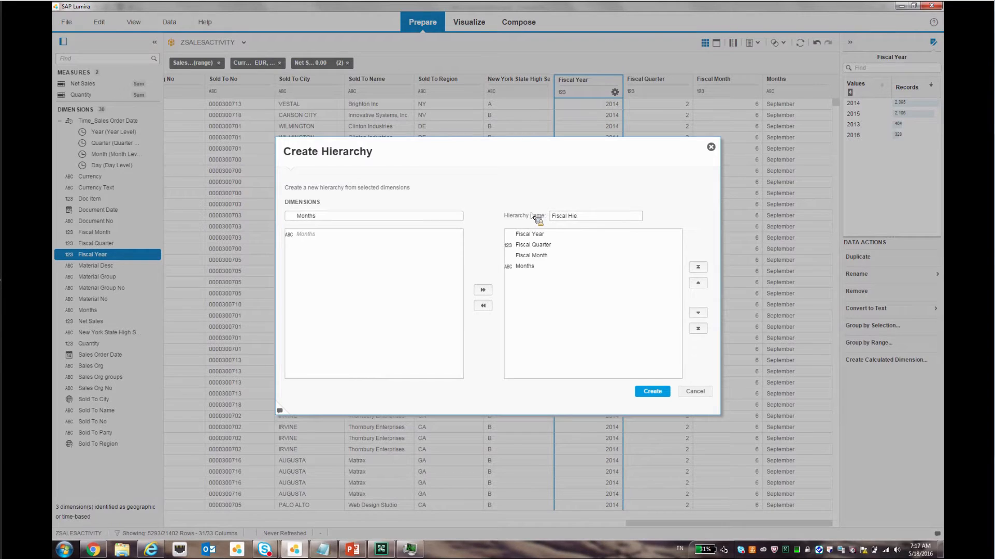
type("rarchy")
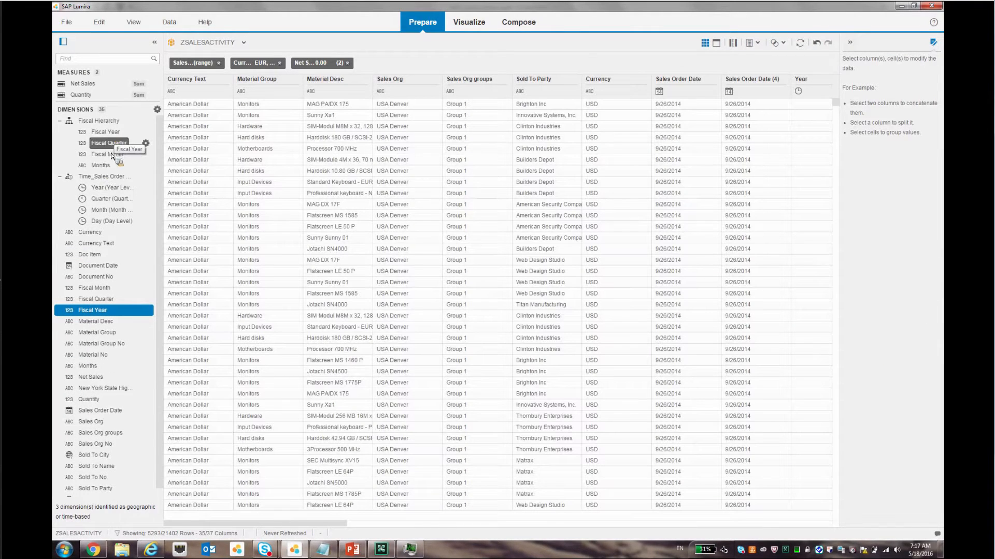
Add a new visualization and filter it to Fiscal Year values 2014 and 2015.
left_click(468, 24)
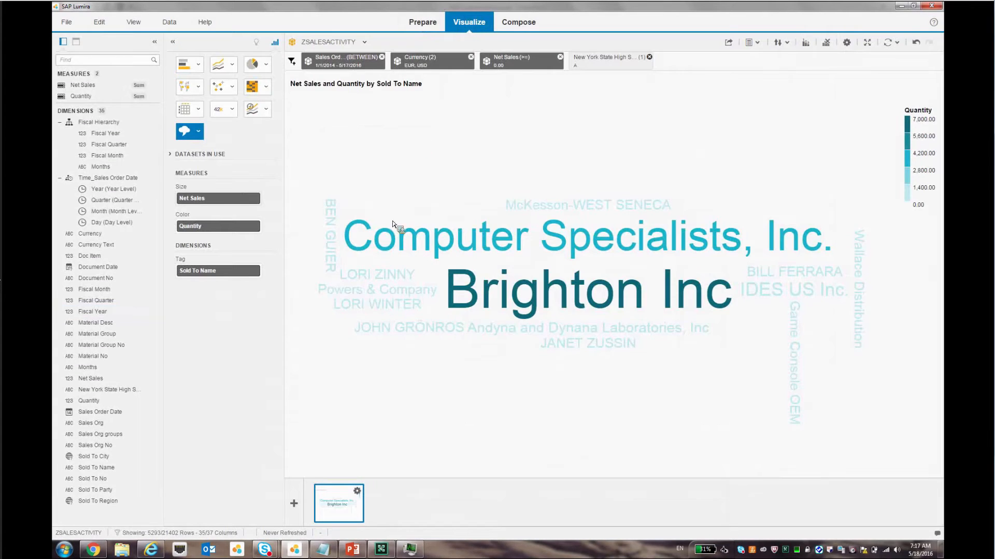
left_click(294, 503)
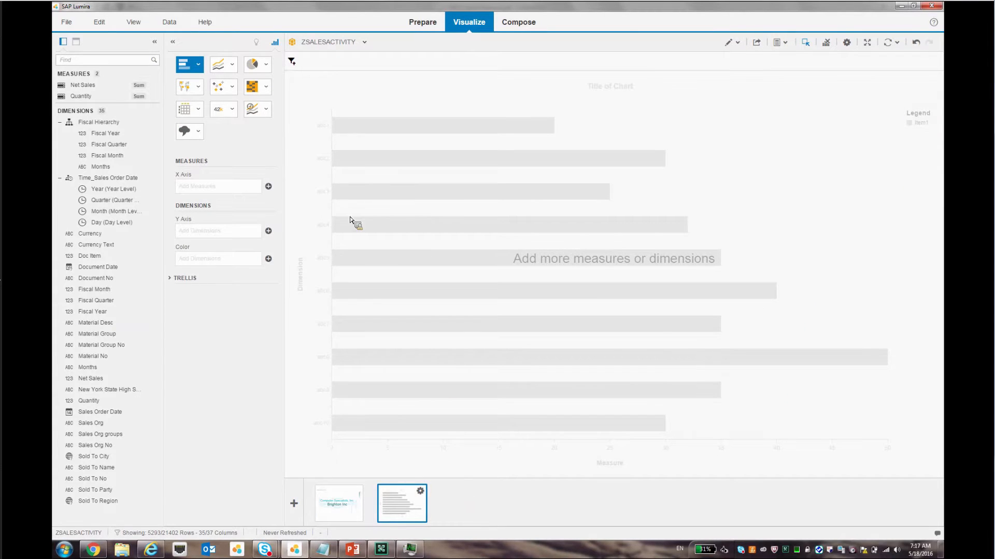
left_click(291, 61)
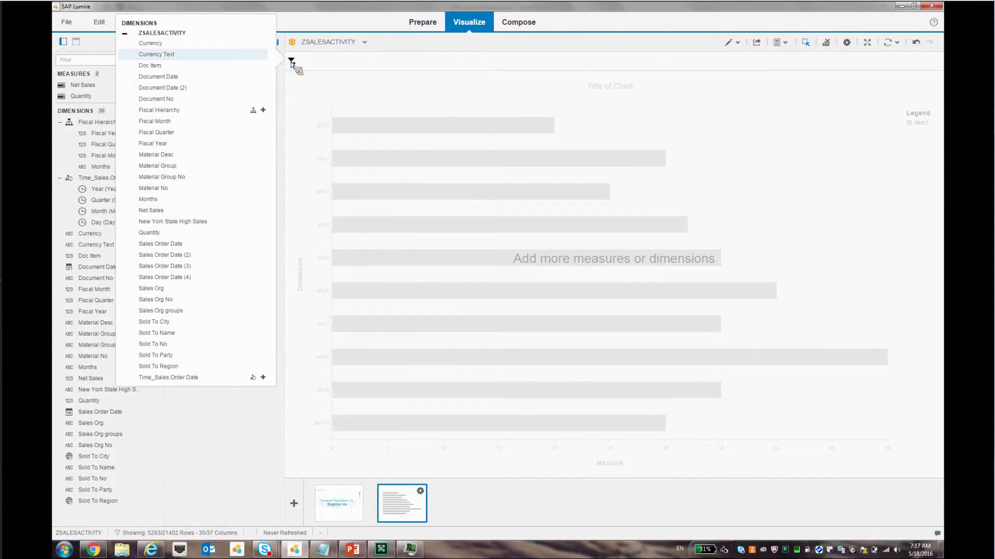
left_click(179, 144)
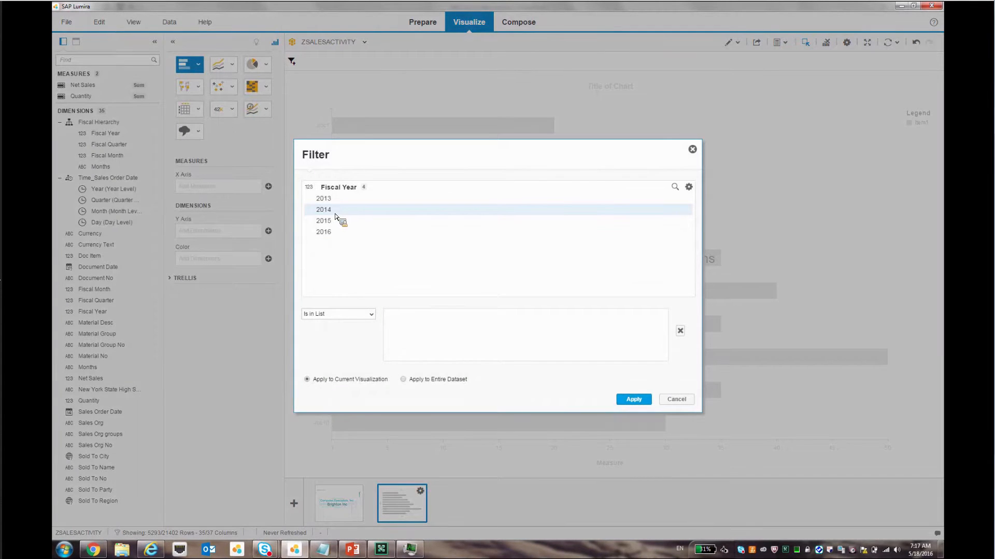
left_click(333, 211)
left_click(333, 222)
left_click(628, 399)
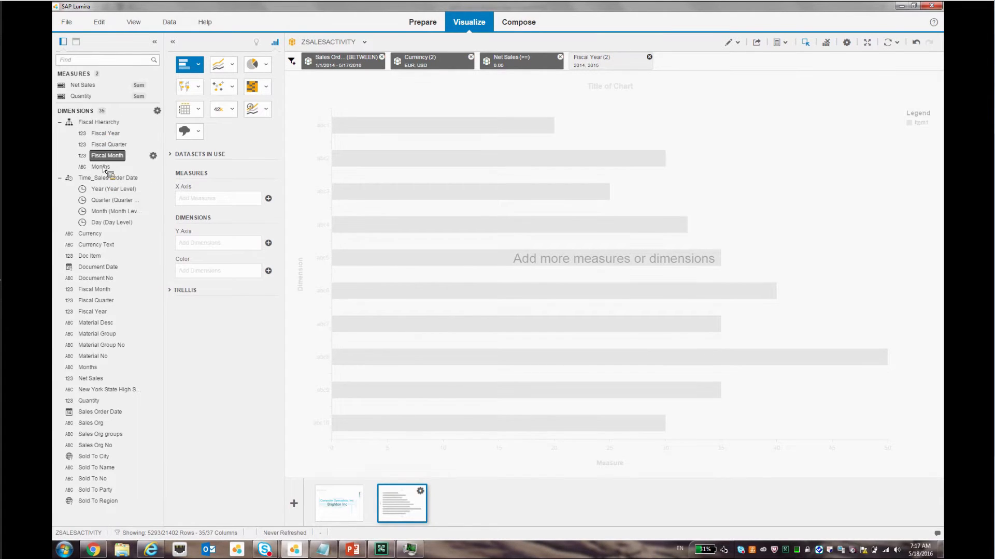
Plot Net Sales by the Months level of Fiscal Hierarchy, and remove both from the chart.
left_click_drag(100, 158, 212, 245)
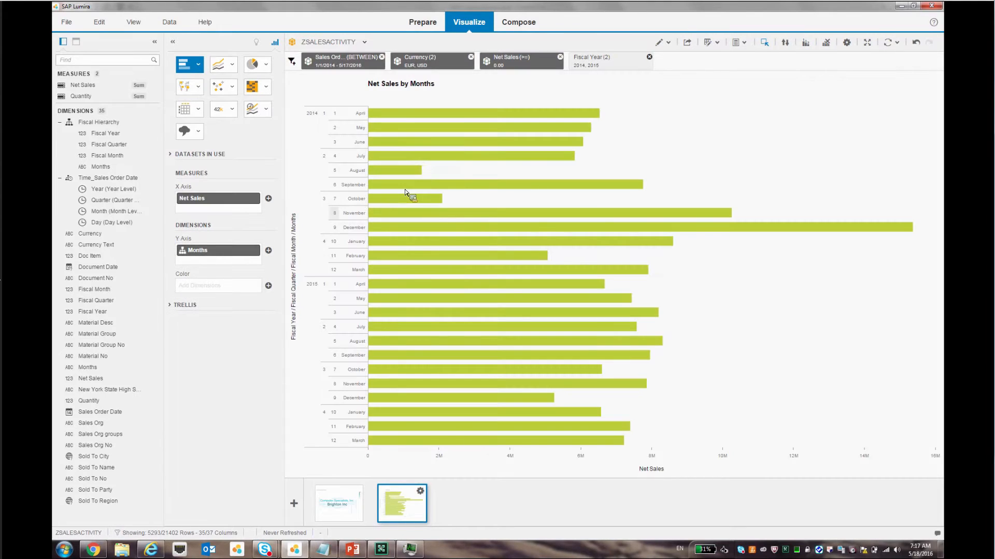
left_click(254, 251)
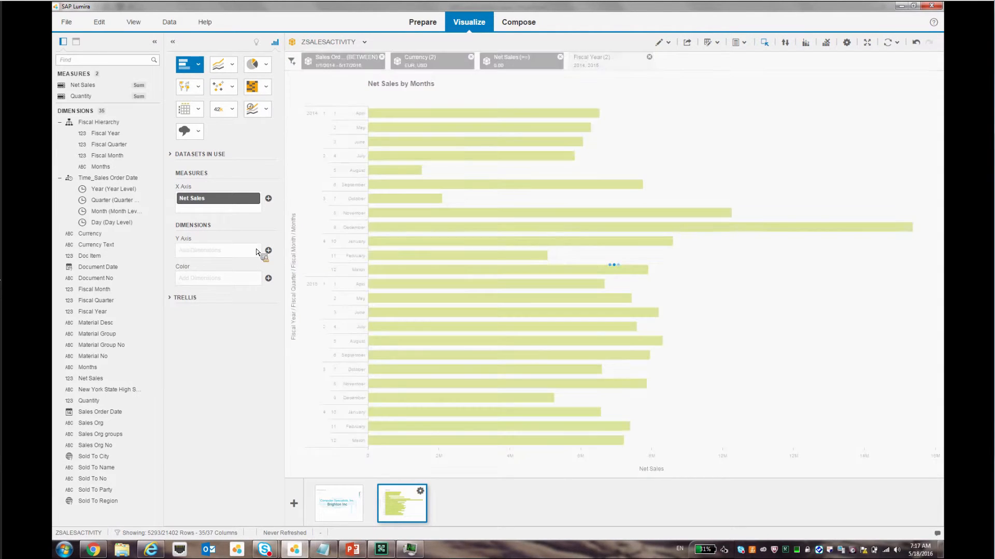
left_click(255, 199)
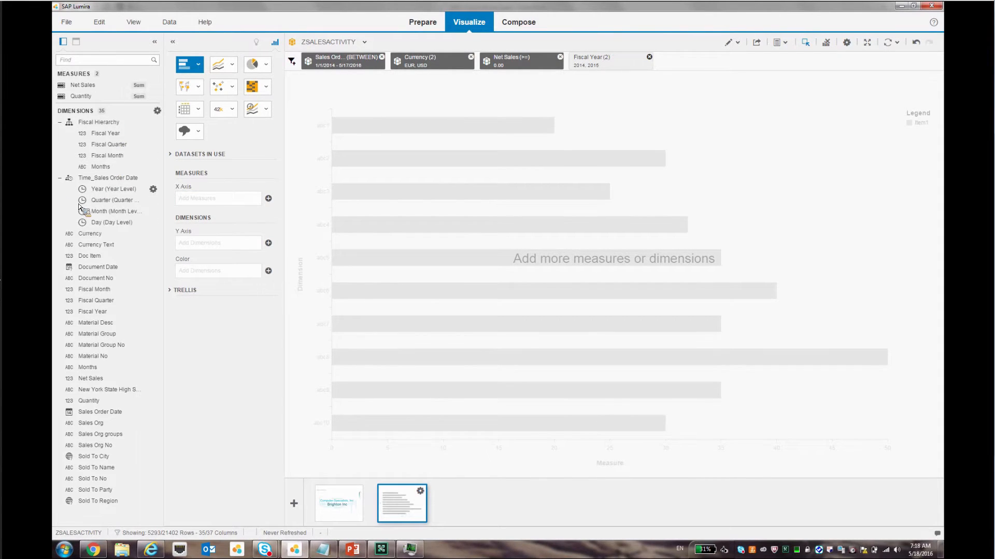
Build a column chart of Net Sales by the Months level of the Fiscal Hierarchy.
left_click(99, 122)
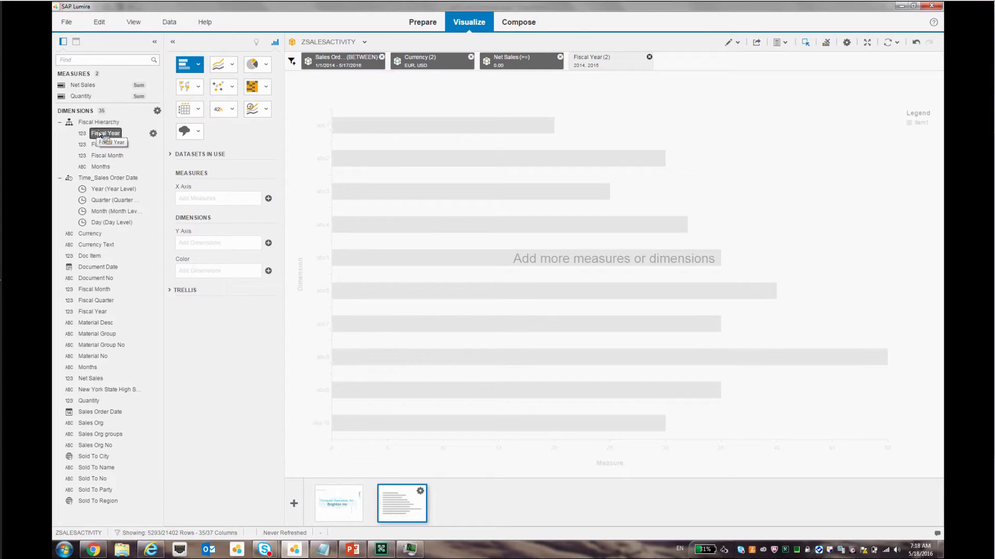
left_click_drag(102, 173, 106, 173)
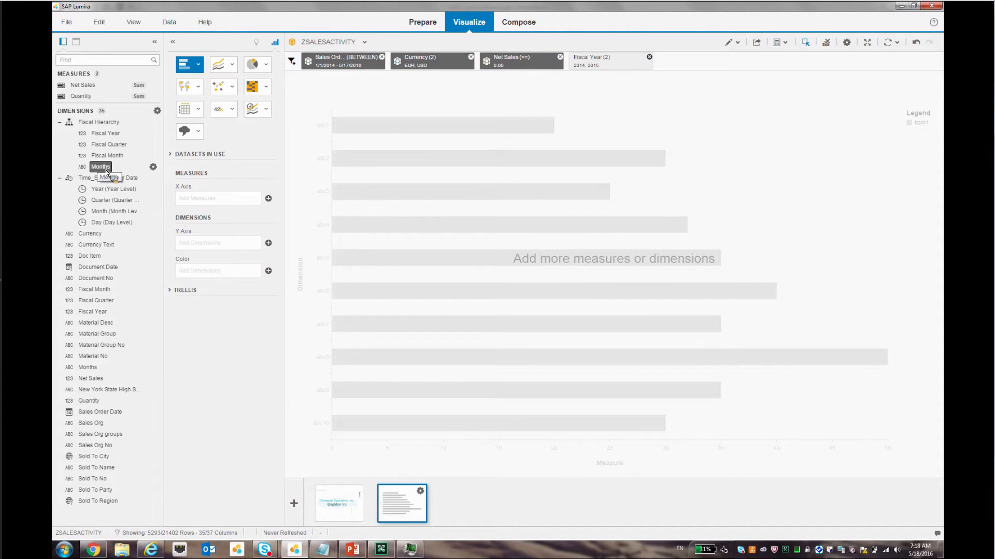
left_click_drag(107, 172, 218, 250)
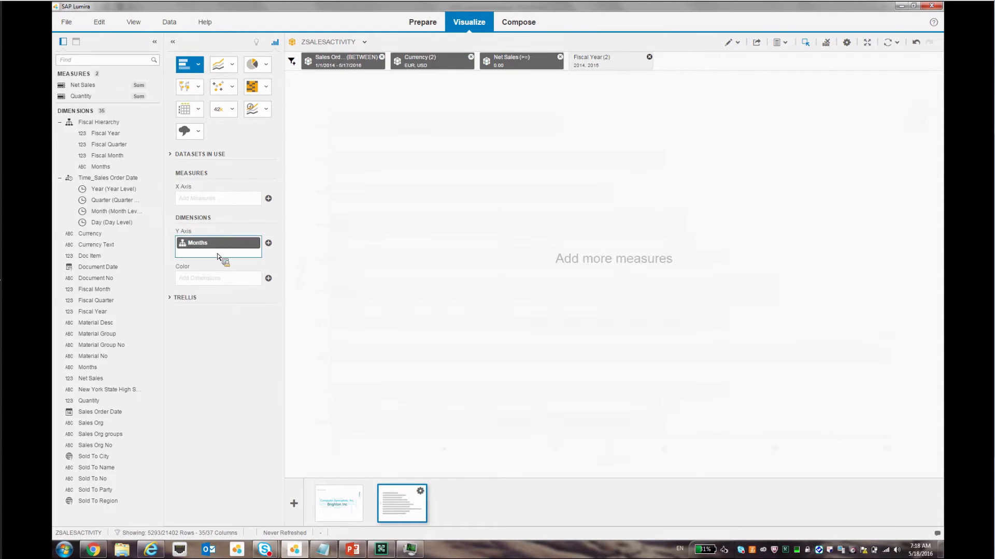
left_click(198, 65)
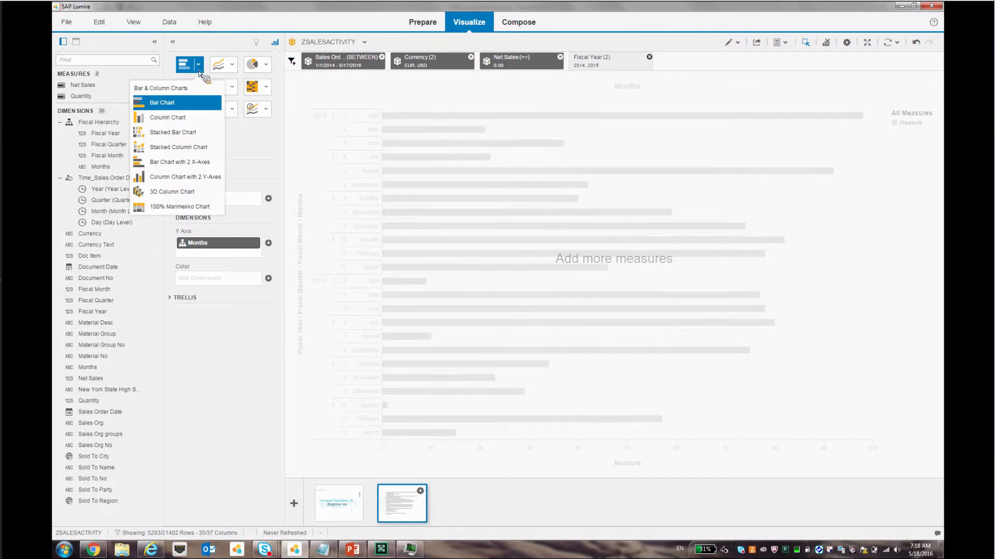
left_click(171, 118)
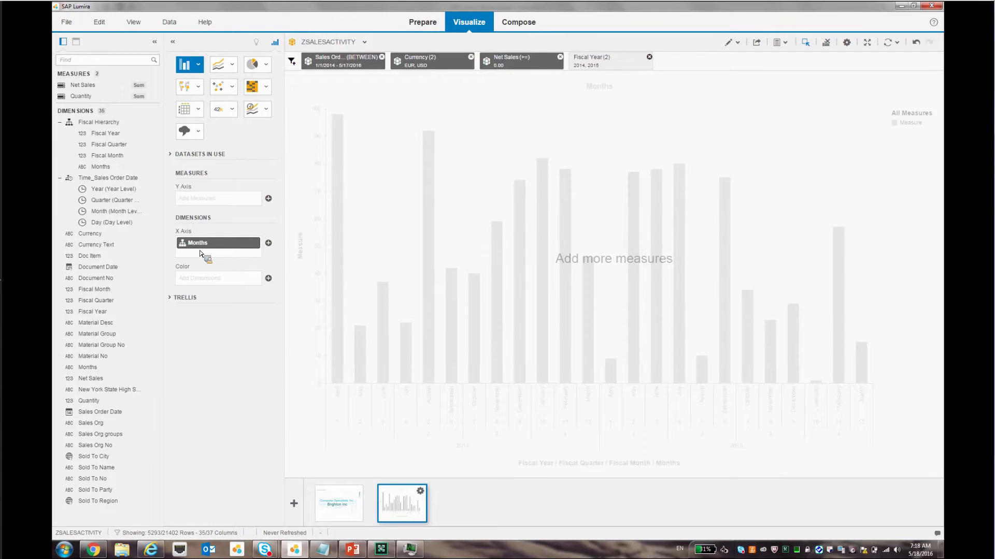
left_click_drag(88, 85, 208, 194)
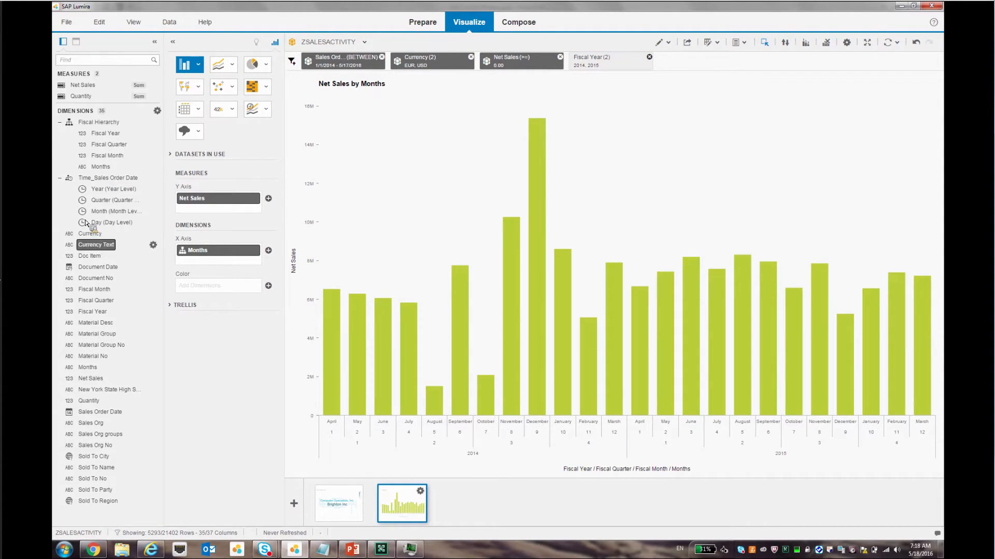
Color the monthly Net Sales columns by Currency, and remove that color dimension again.
left_click_drag(85, 237, 216, 291)
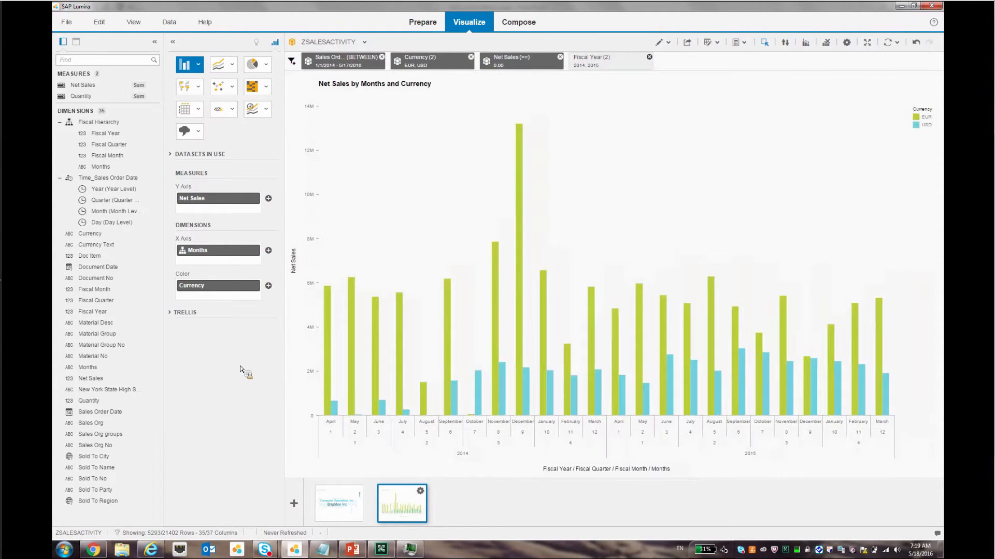
mouse_move(457, 415)
left_click(255, 285)
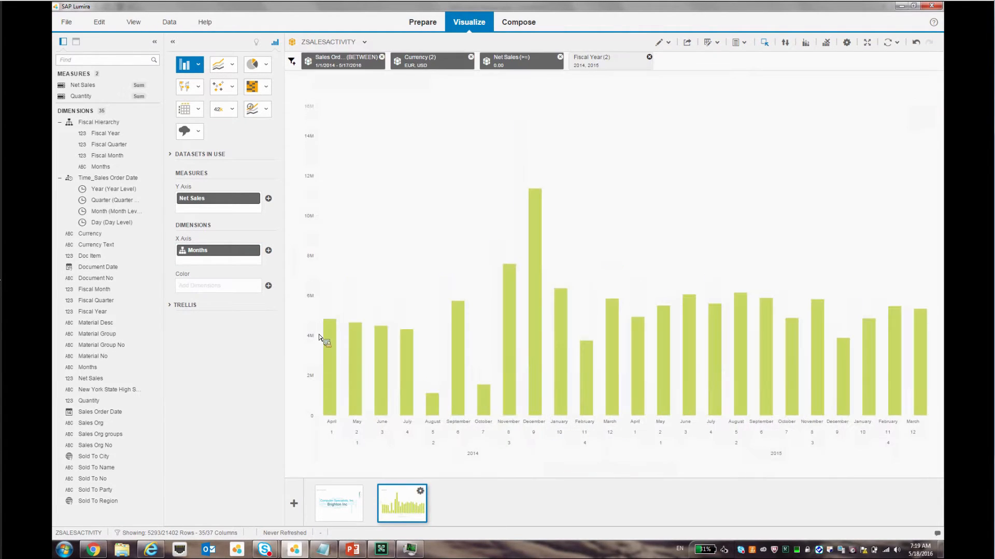
Add the comma-delimited text file EURtoUSDconv.csv as a new dataset in the Prepare room, with its first row as column names.
left_click(422, 22)
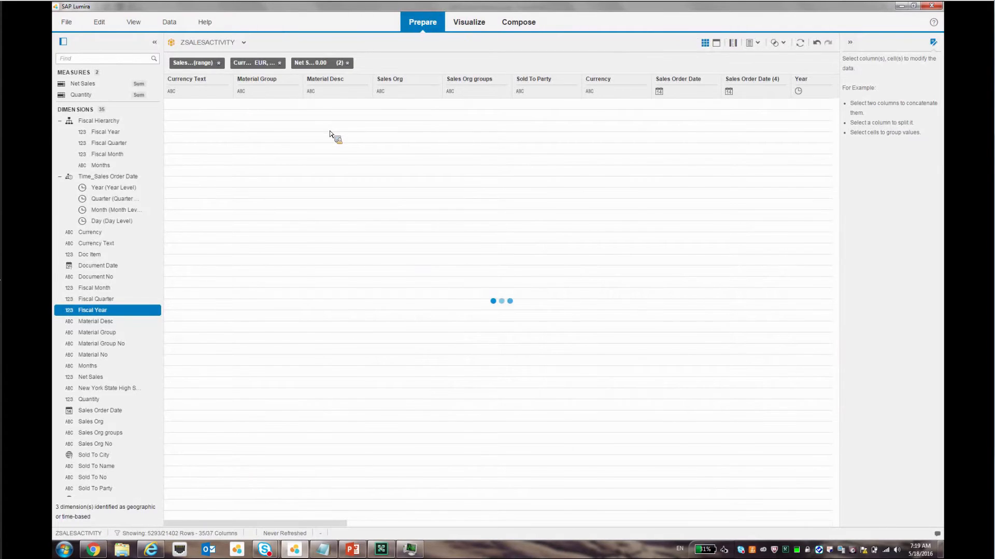
left_click(243, 43)
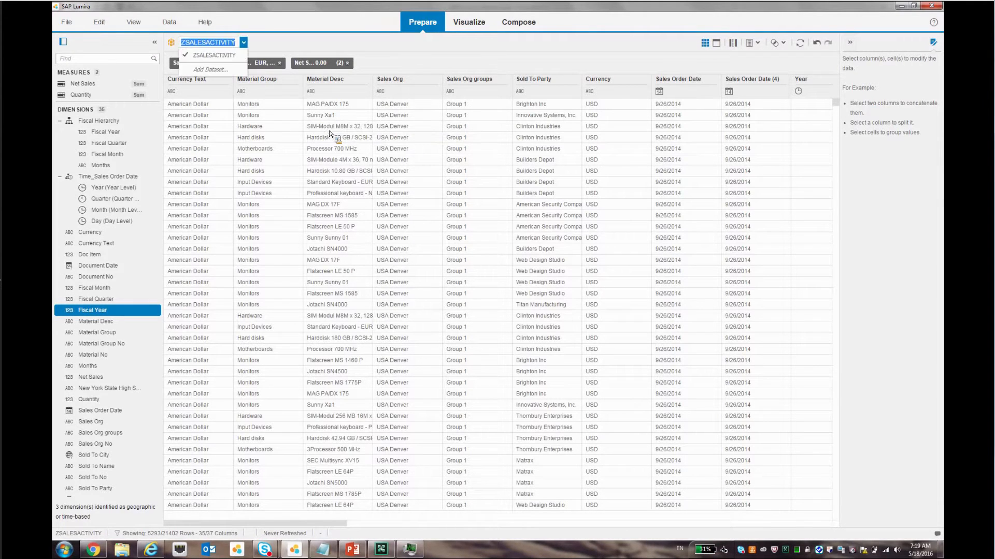
left_click(222, 69)
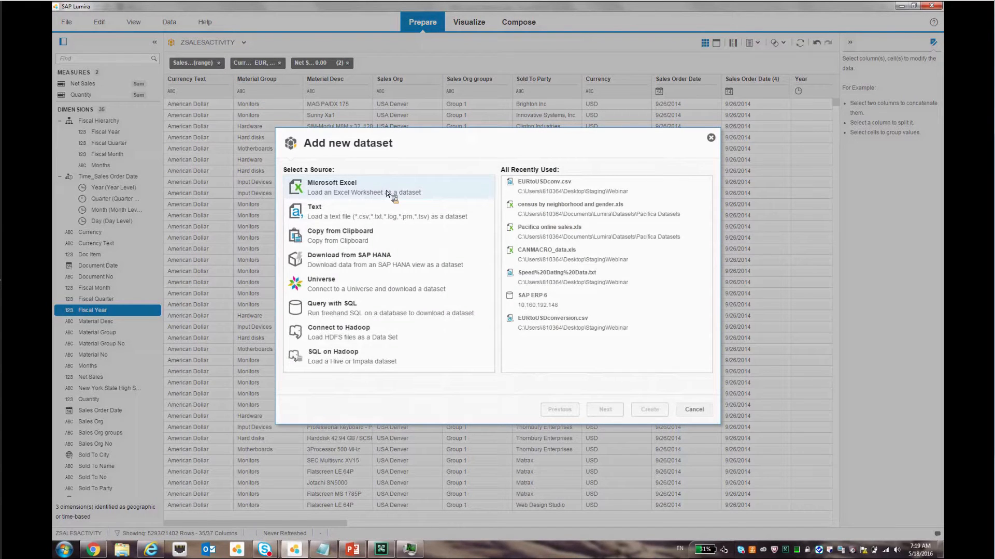
left_click(386, 194)
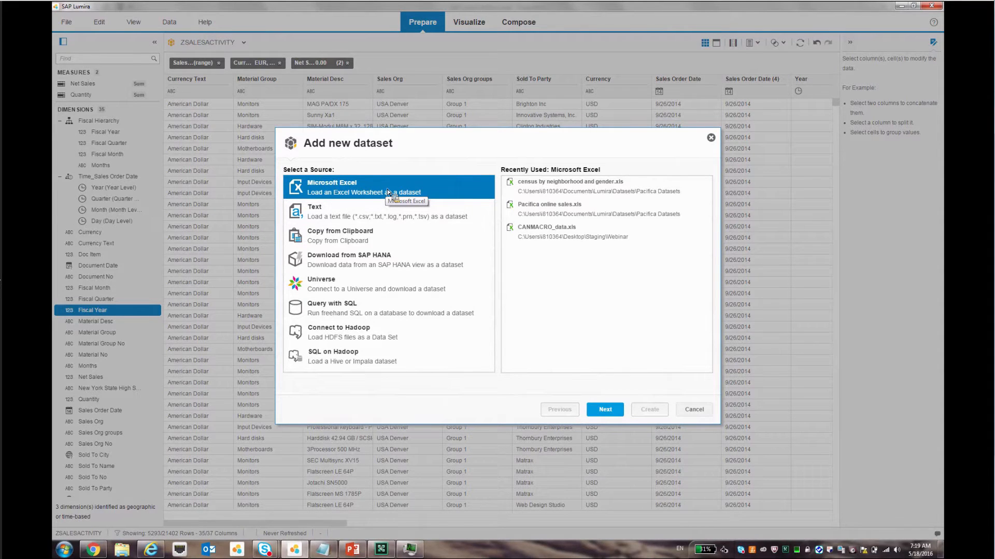
left_click(356, 217)
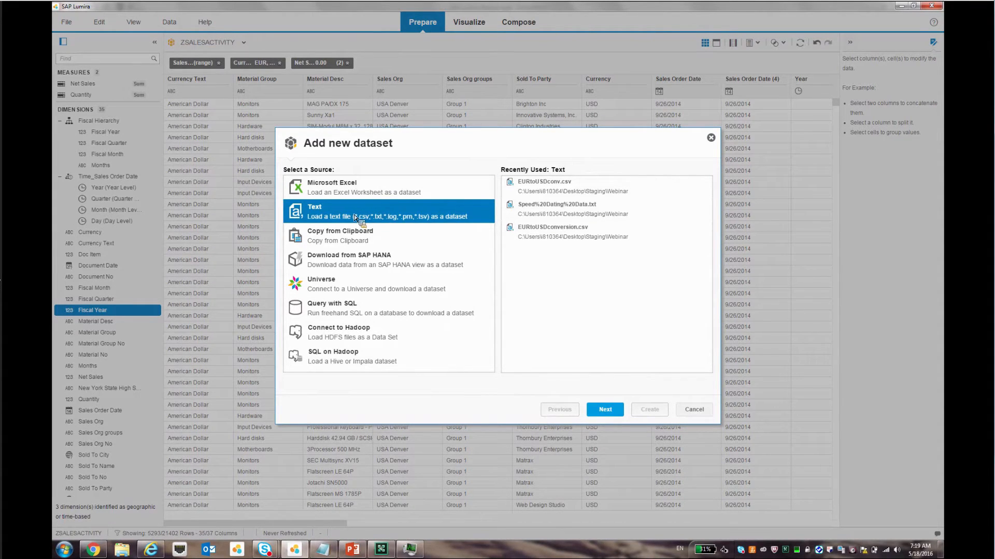
double_click(535, 192)
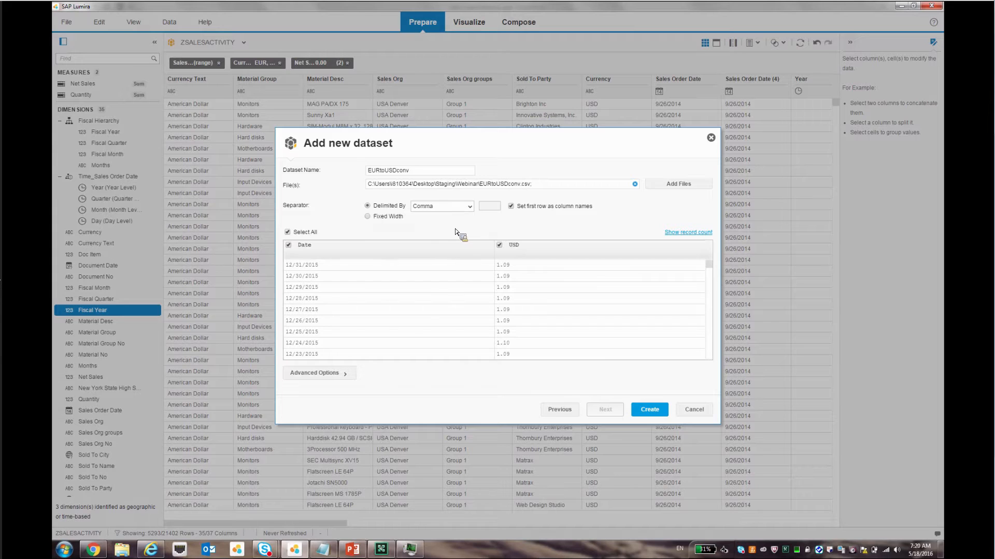
left_click(650, 412)
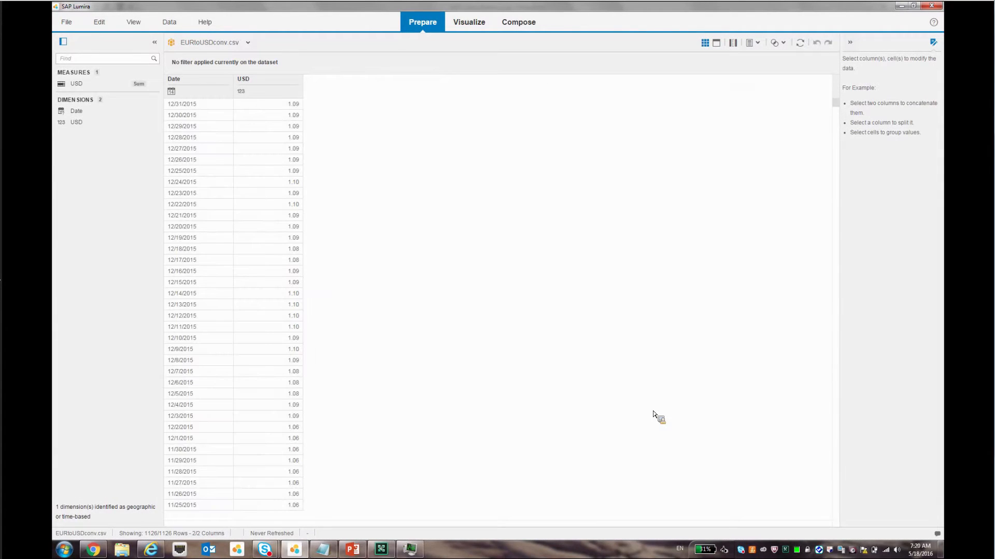
Merge EURtoUSDconv.csv into the ZSALESACTIVITY dataset with a left outer join, matching Sales Order Date to Date.
left_click(248, 42)
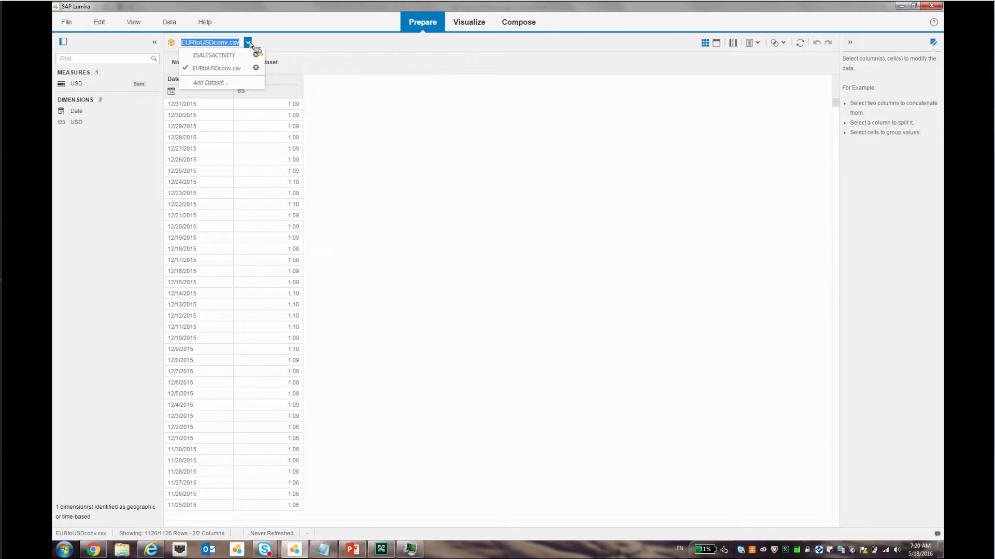
left_click(218, 55)
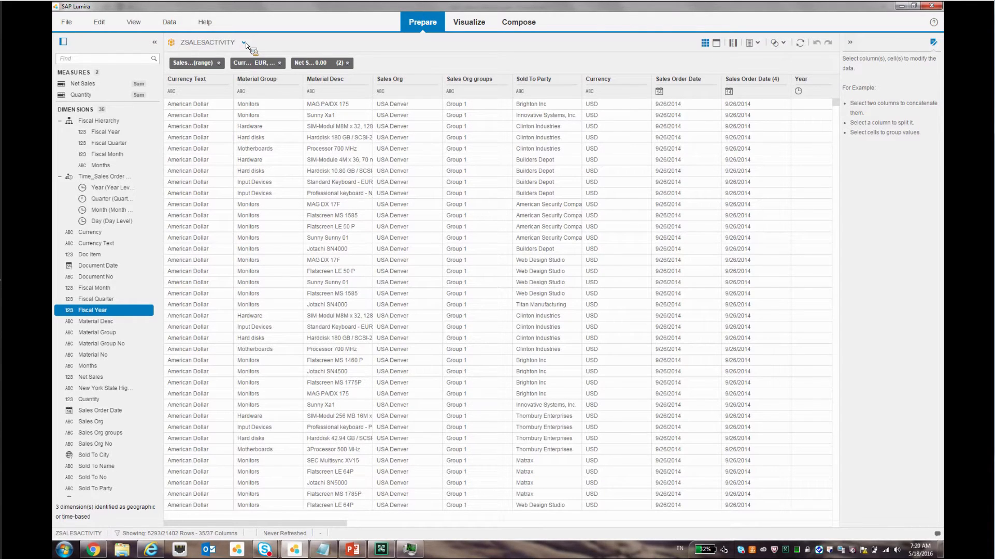
left_click(779, 42)
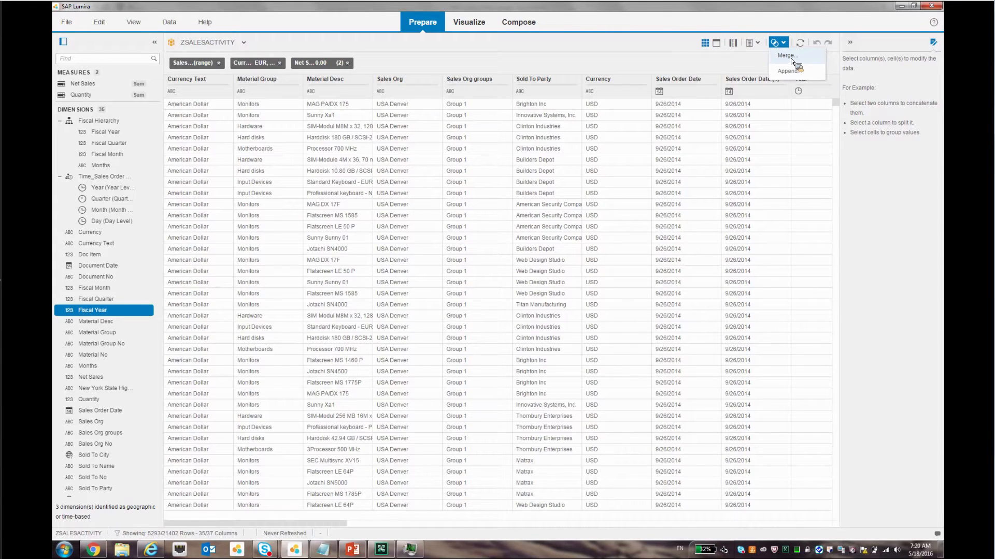
left_click(786, 55)
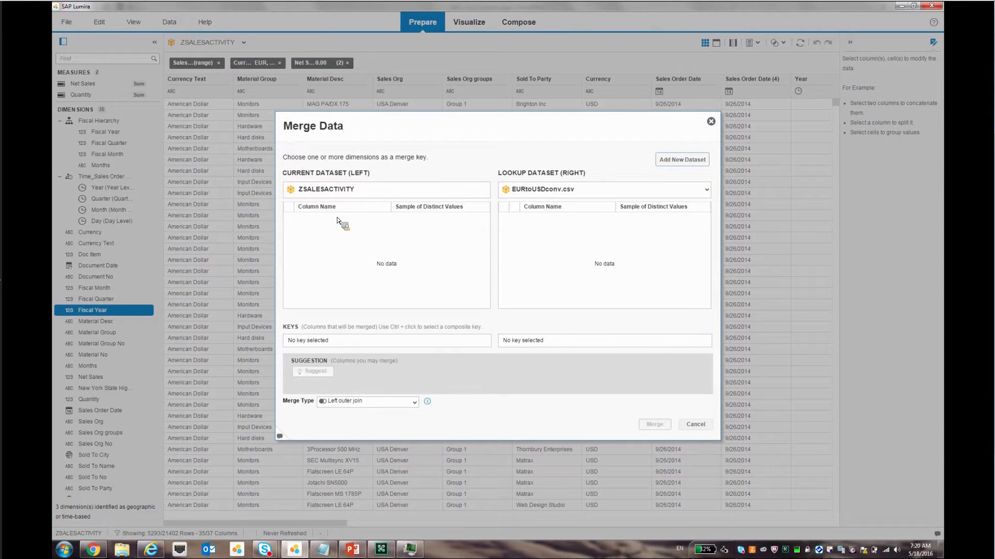
scroll(319, 306, "down", 2)
scroll(487, 294, "down", 4)
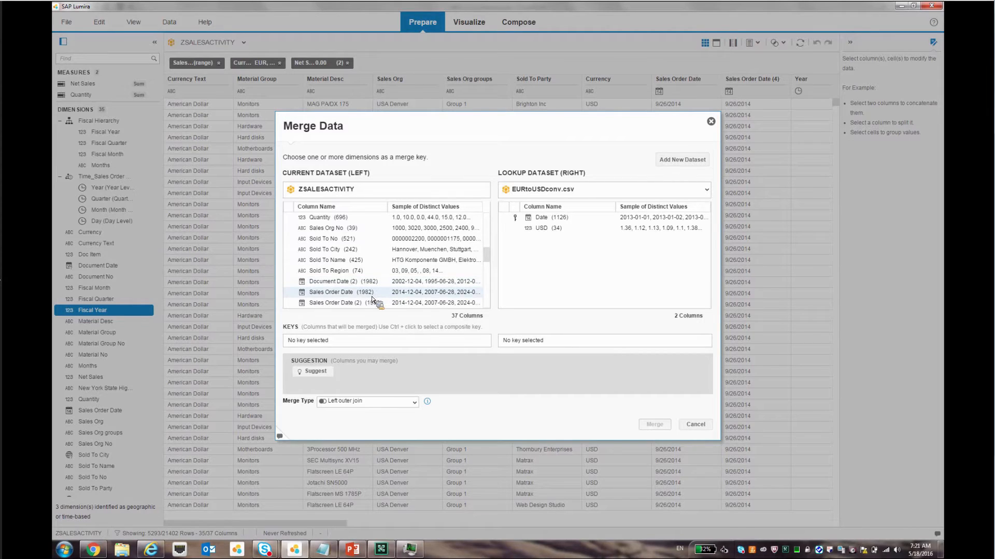
left_click(341, 293)
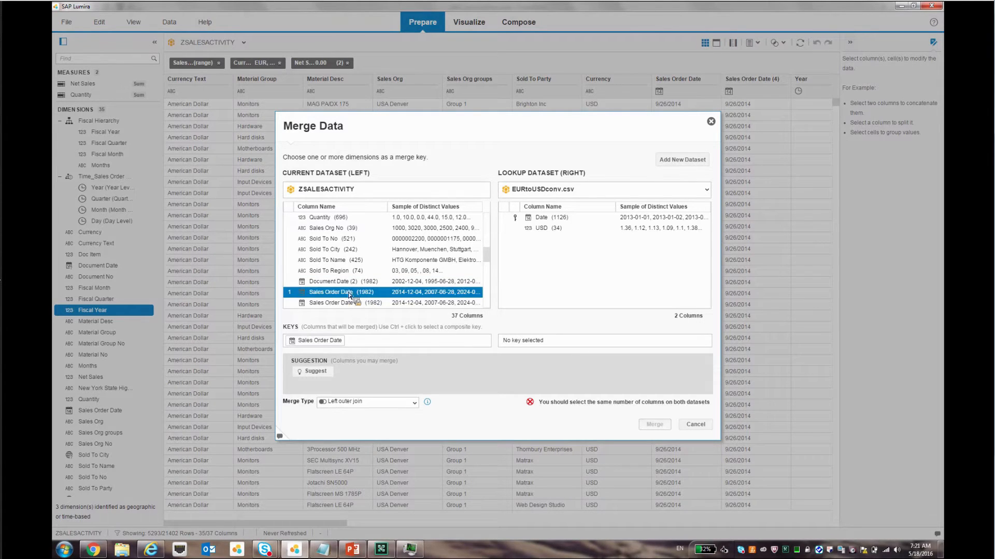
left_click(539, 217)
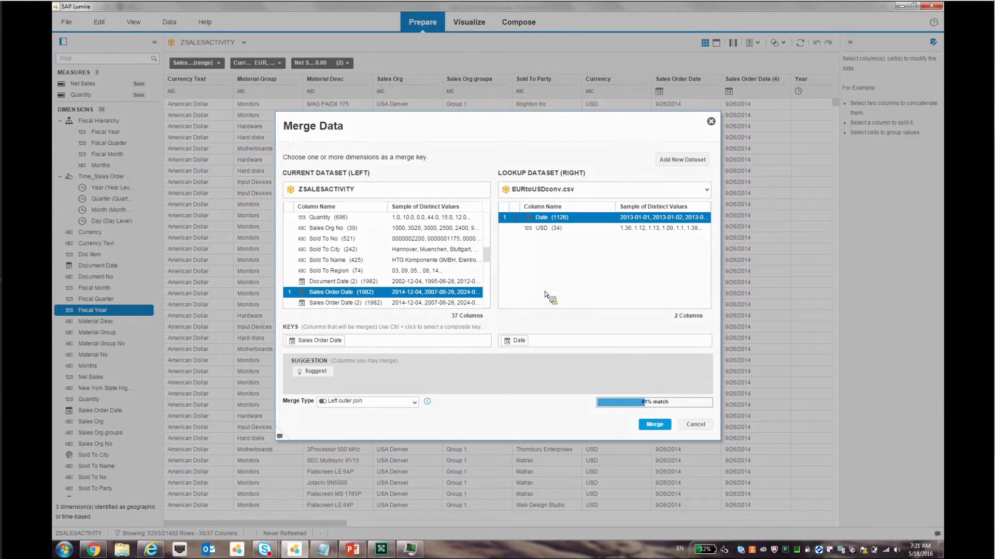
left_click(665, 427)
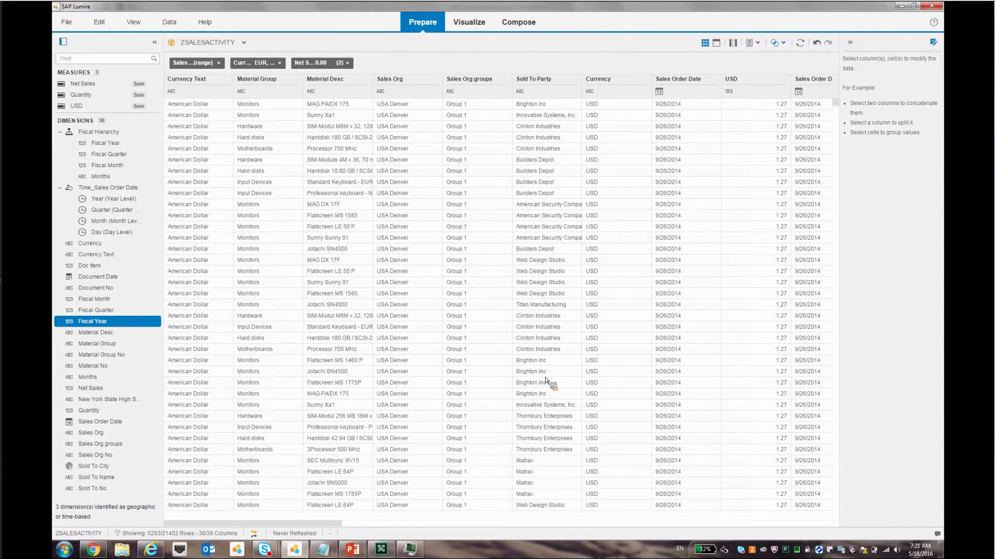
Start a calculated dimension named Net Sales USD with an if-then-else formula whose condition is {Currency} = 'EUR'.
left_click_drag(88, 108, 786, 58)
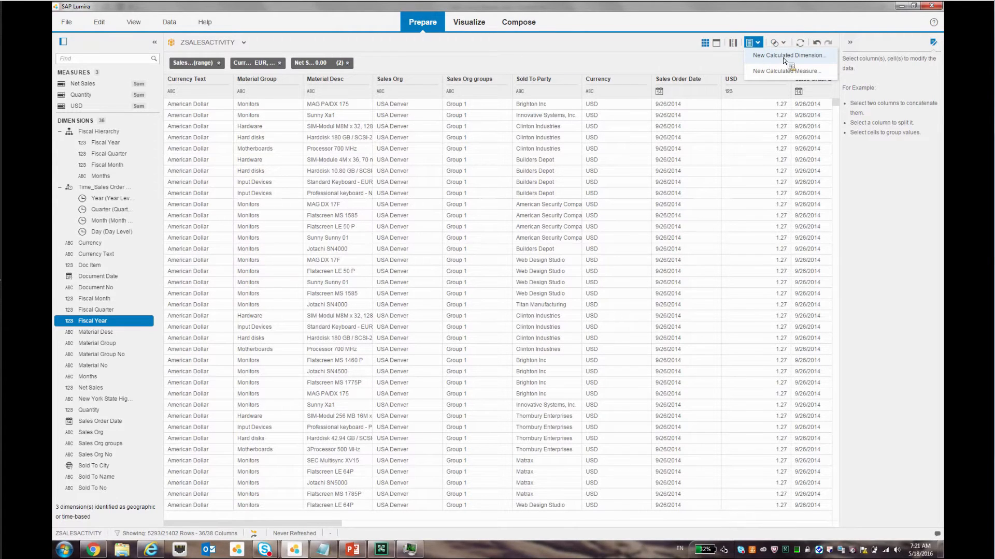
left_click(783, 57)
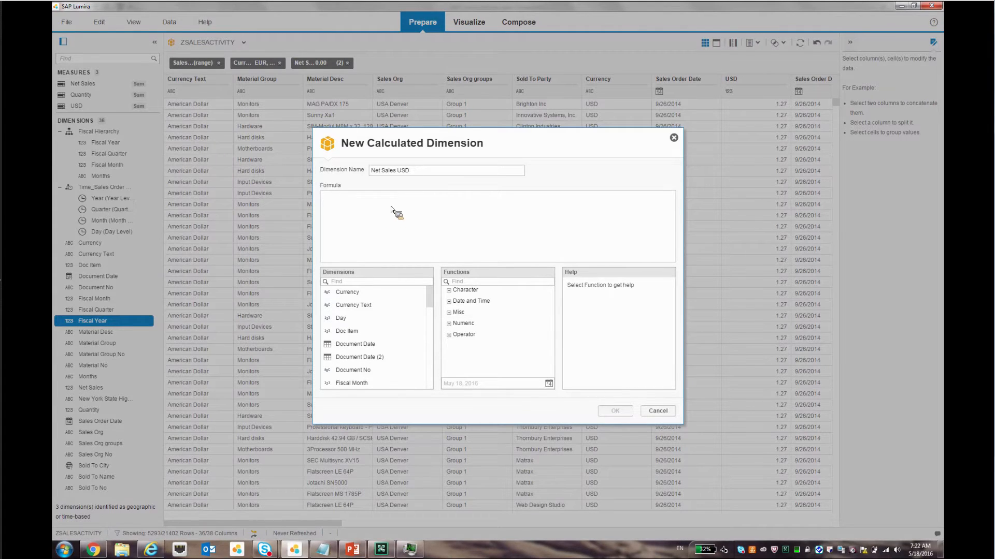
type("if")
key("BackSpace")
key("BackSpace")
key("BackSpace")
type("i")
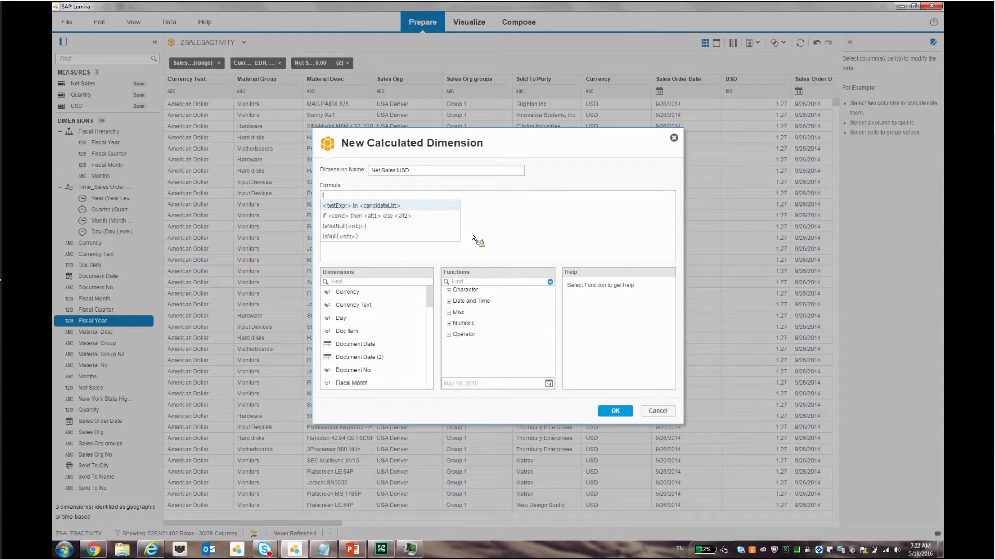
left_click(405, 217)
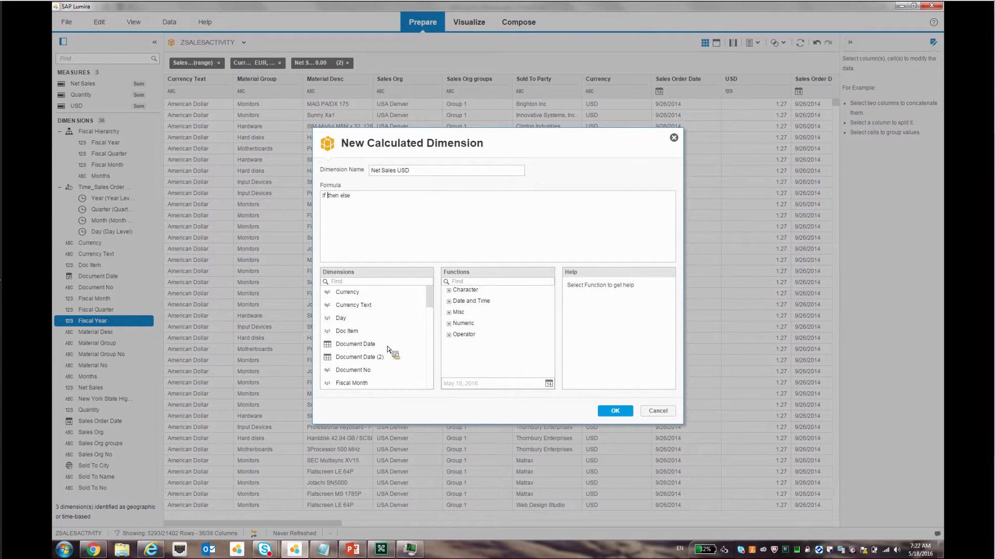
scroll(433, 355, "down", 3)
scroll(433, 356, "up", 3)
double_click(362, 293)
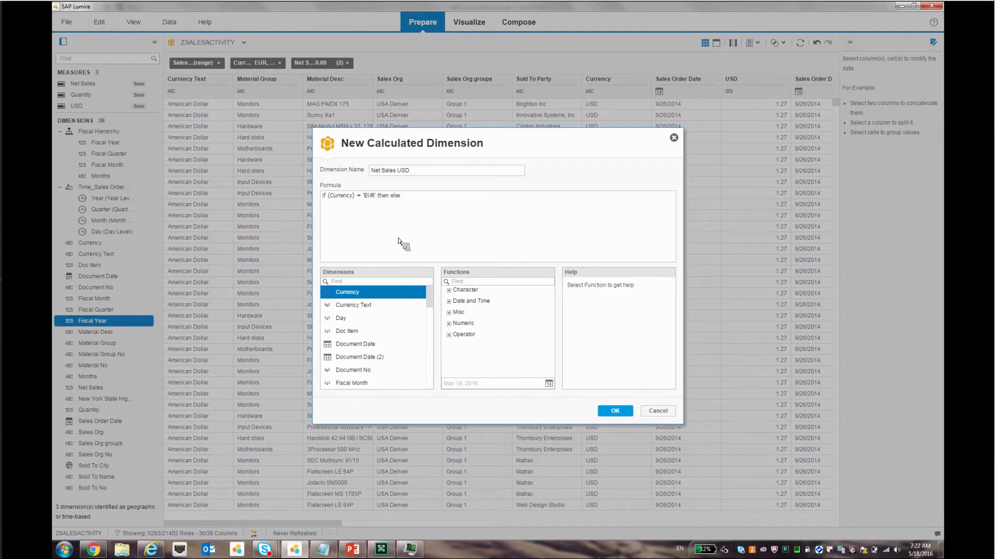
Set the formula's then branch to {Net Sales}*{USD}.
left_click(389, 195)
left_click(432, 327)
left_click(430, 339)
double_click(357, 370)
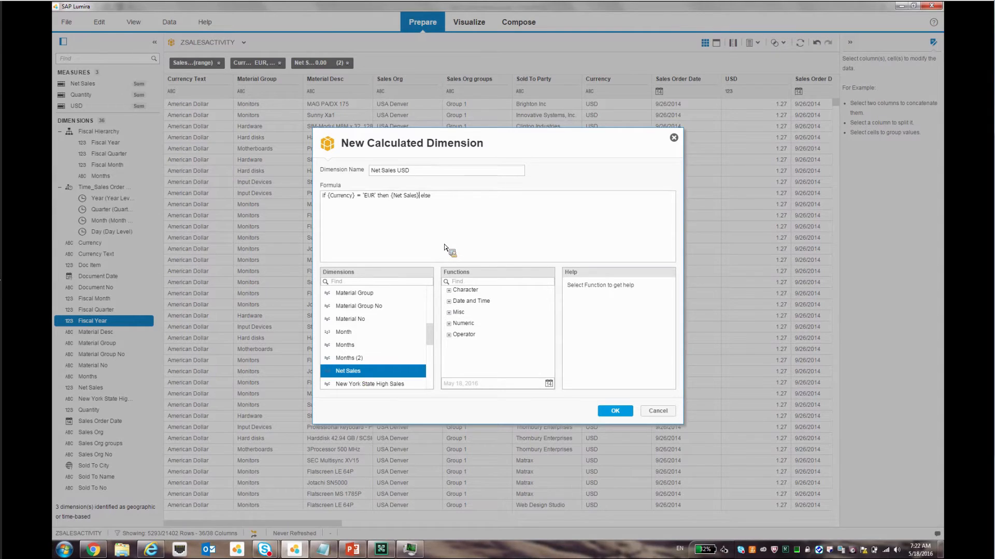
left_click(431, 365)
left_click(433, 383)
left_click(433, 388)
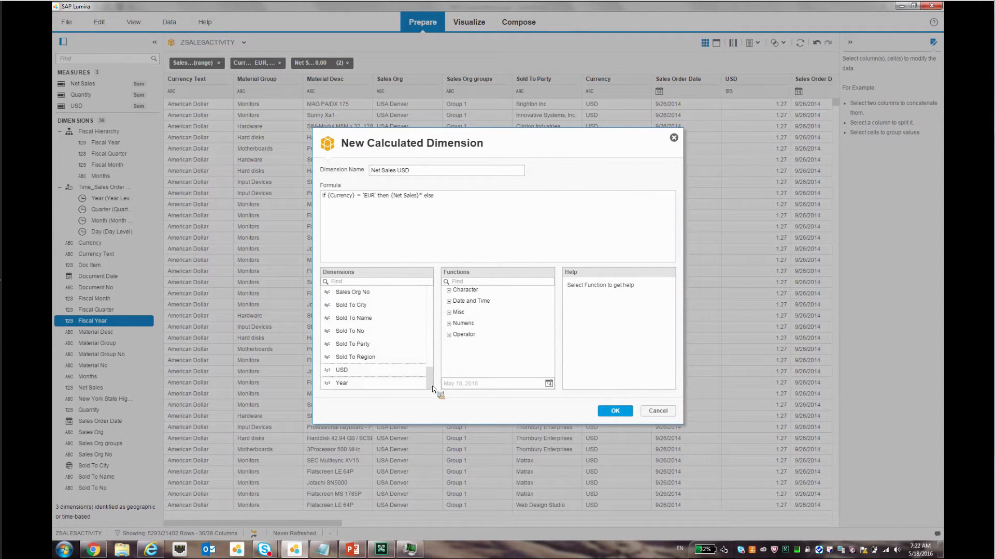
double_click(352, 370)
Set the formula's else branch to {Net Sales} and create the calculated dimension.
left_click(463, 202)
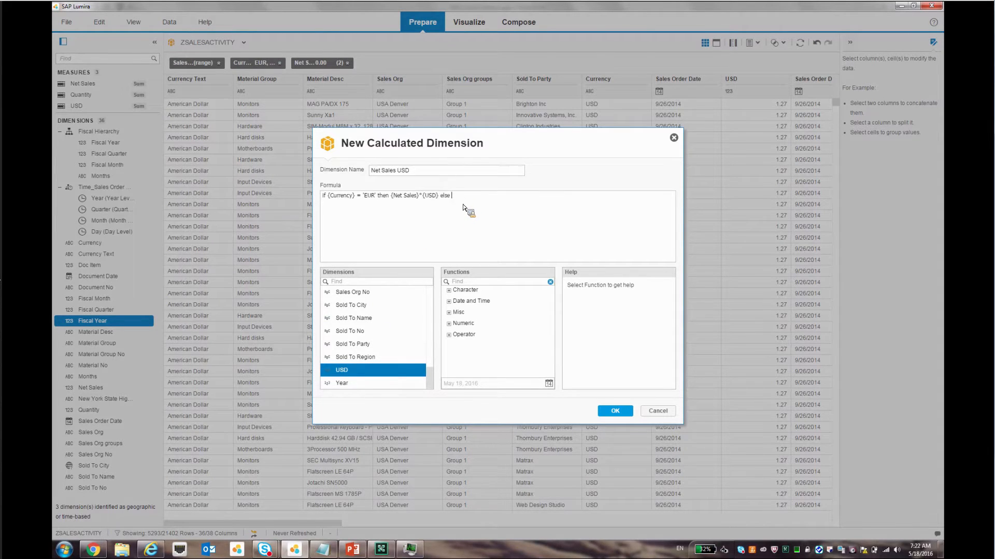
left_click(433, 306)
left_click(431, 302)
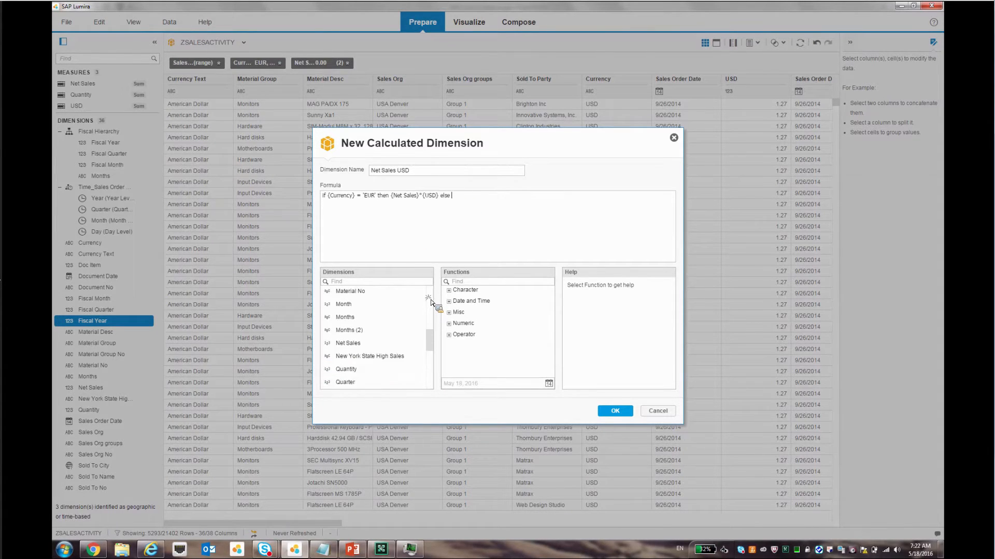
left_click(429, 356)
left_click(430, 317)
double_click(364, 343)
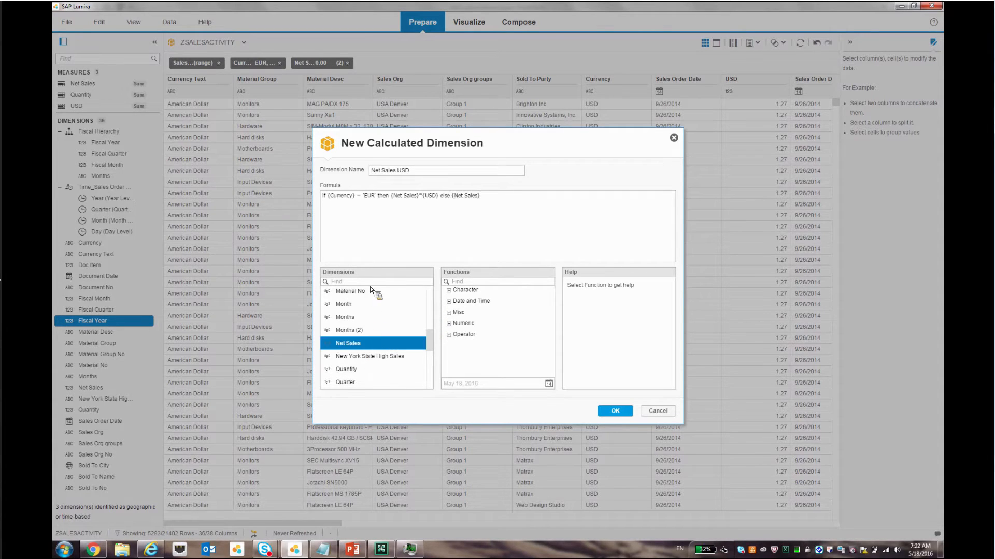
left_click(616, 411)
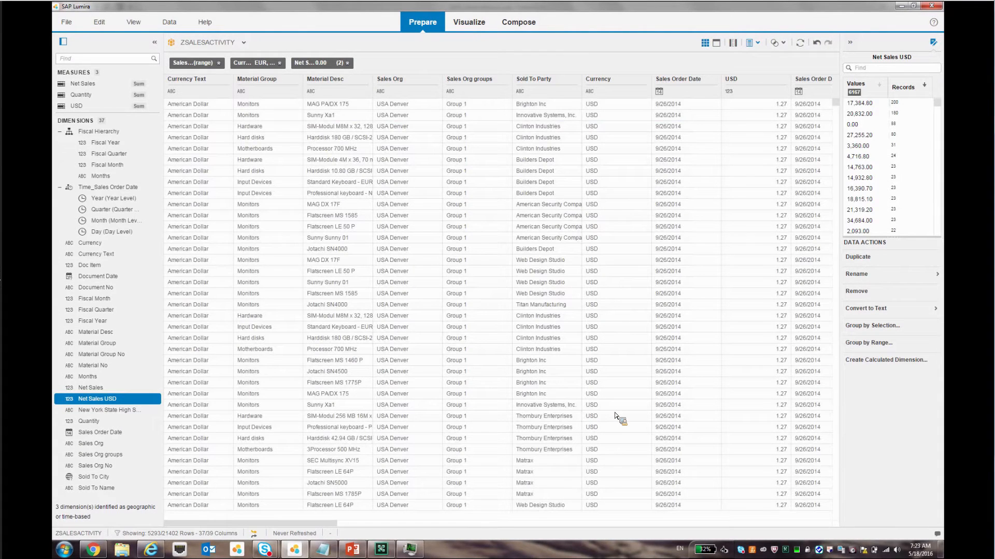
Add a new visualization with Months from the Fiscal Hierarchy as its Y-axis dimension.
left_click(467, 23)
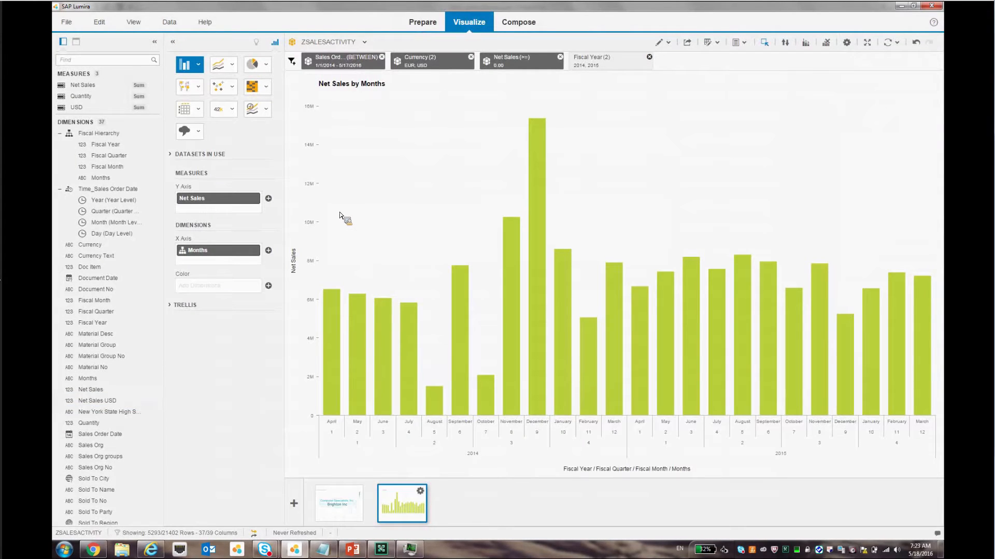
left_click(294, 504)
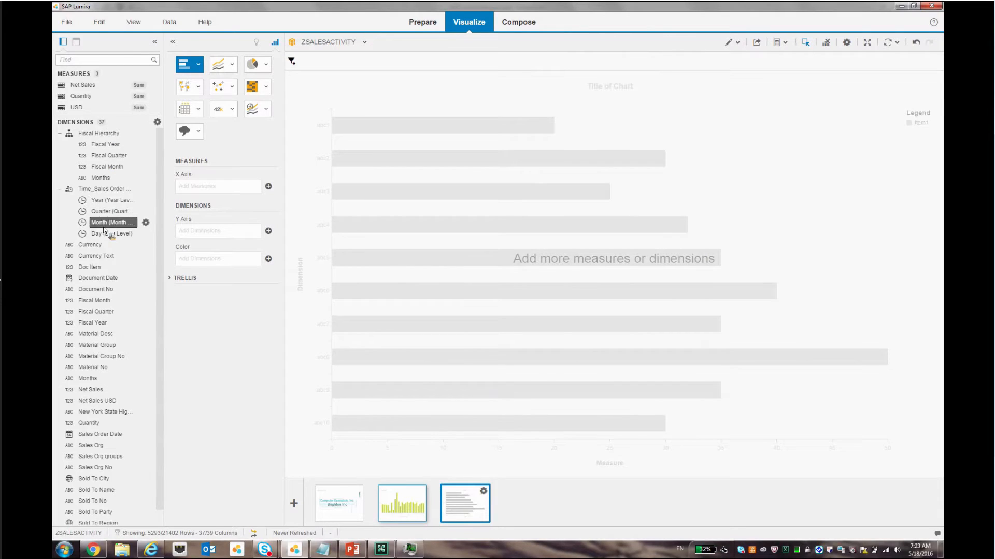
left_click_drag(101, 178, 206, 213)
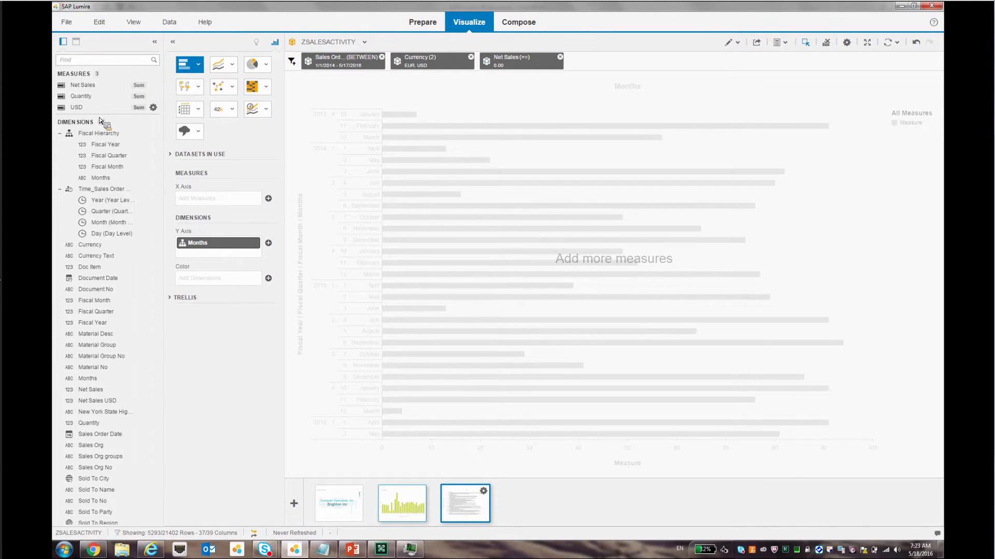
Create a measure from the Net Sales USD dimension and review the aggregation options of that measure.
scroll(158, 383, "down", 1)
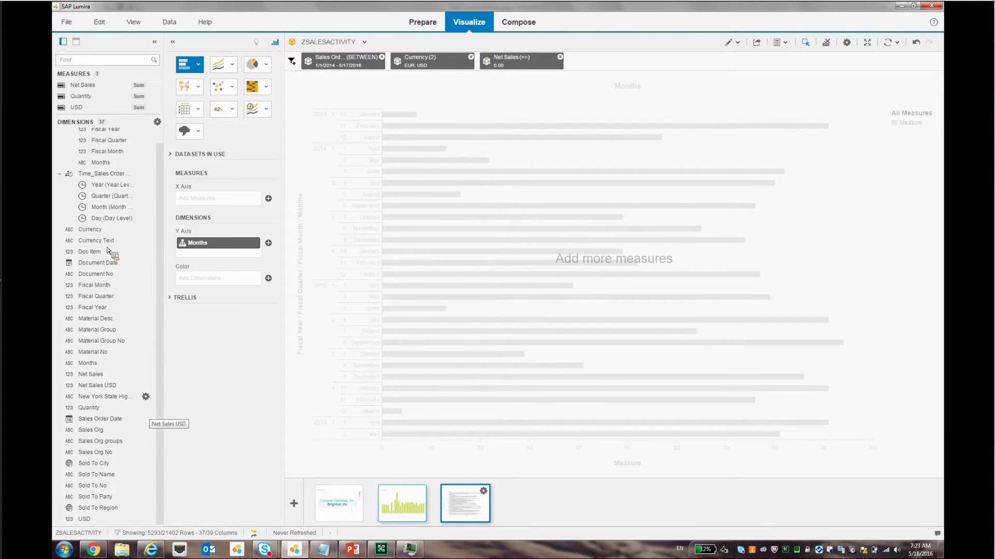
left_click(120, 446)
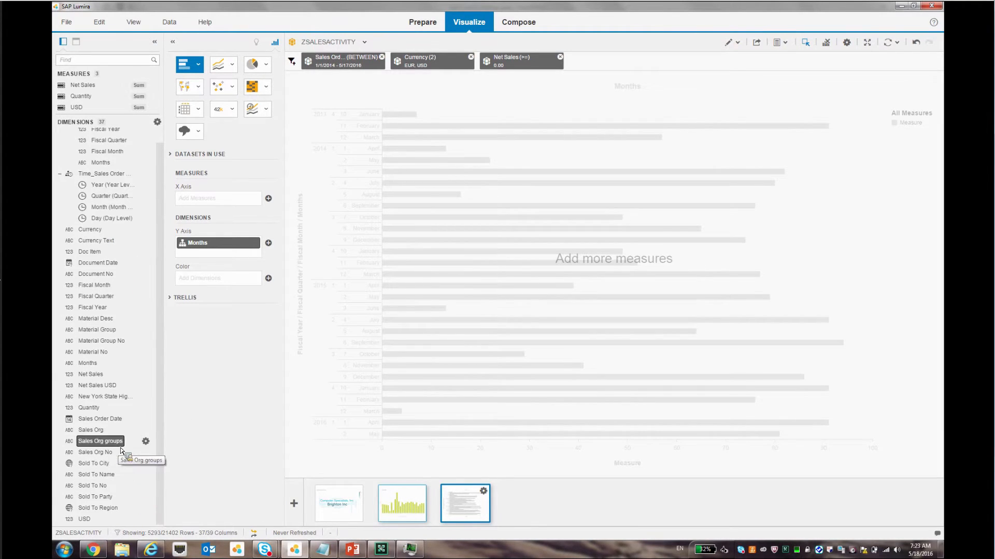
left_click(120, 503)
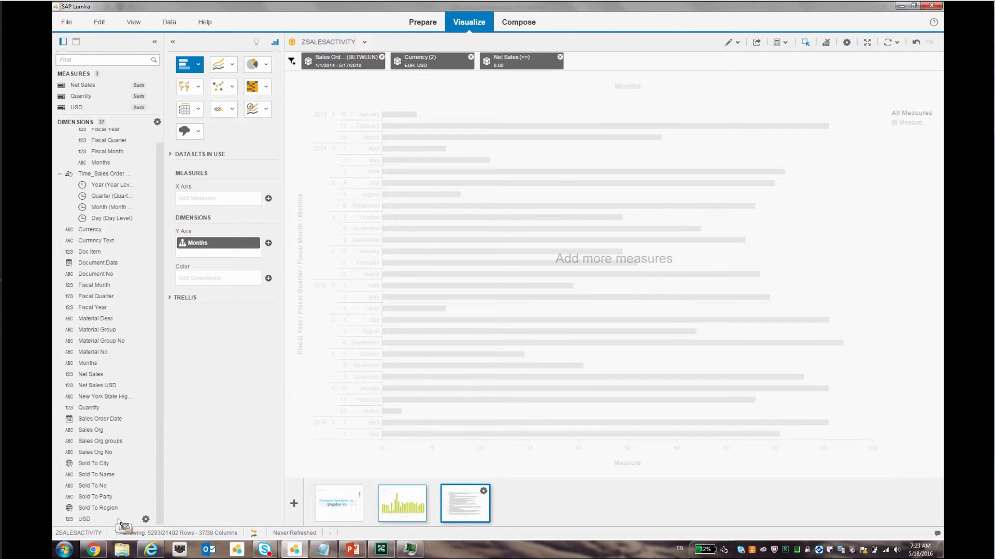
left_click(145, 386)
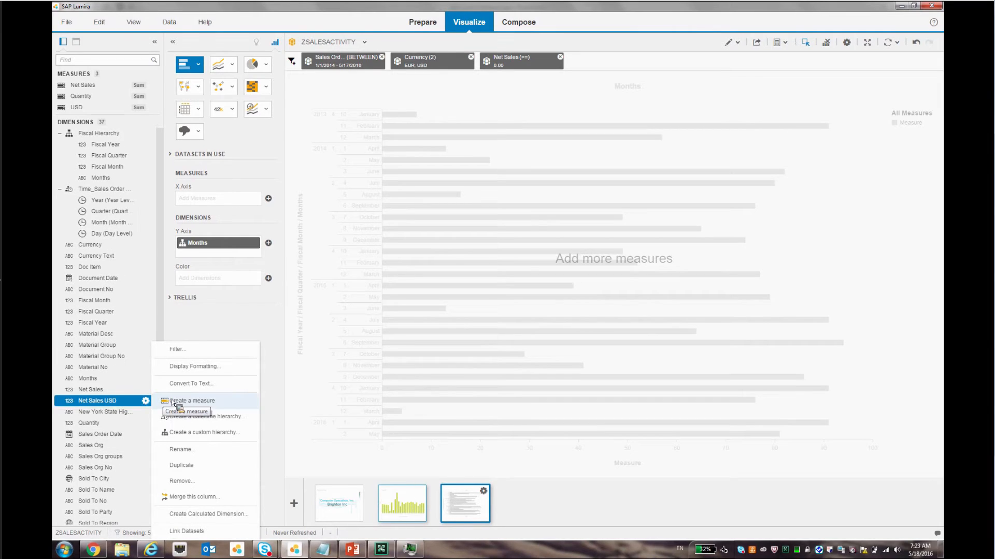
left_click(224, 405)
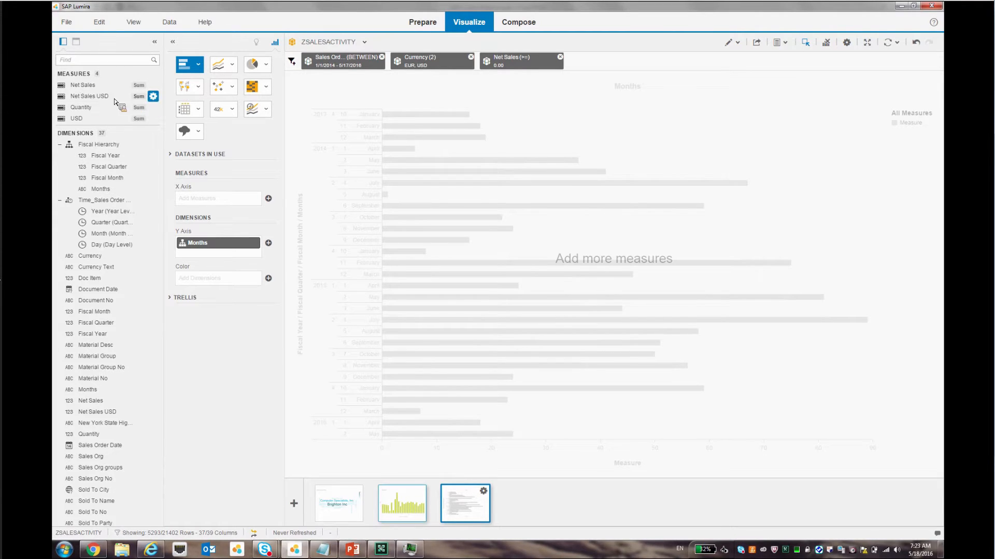
left_click(153, 98)
mouse_move(188, 101)
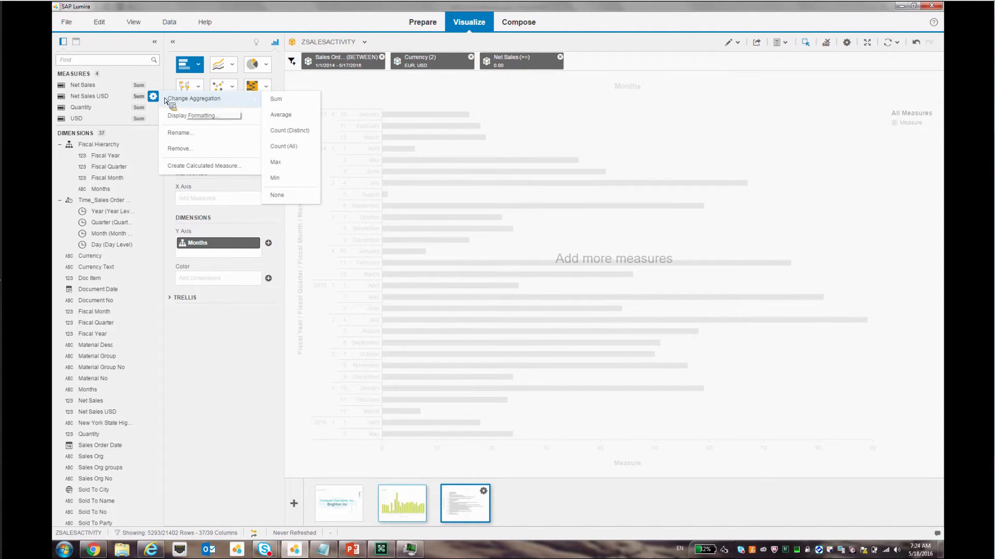
left_click(108, 97)
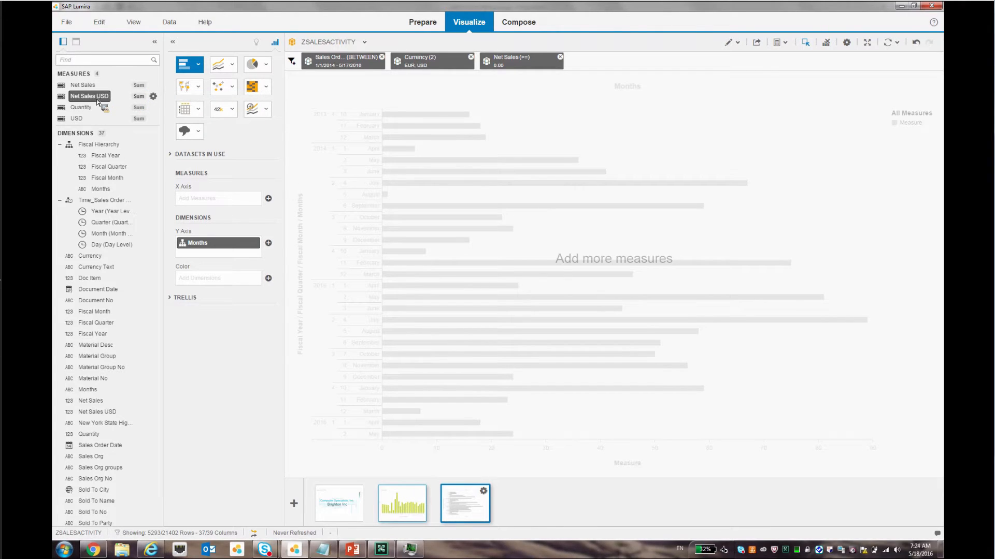
Change the visualization to a column chart and plot the Net Sales USD measure on its Y axis.
left_click_drag(96, 100, 187, 124)
left_click(187, 121)
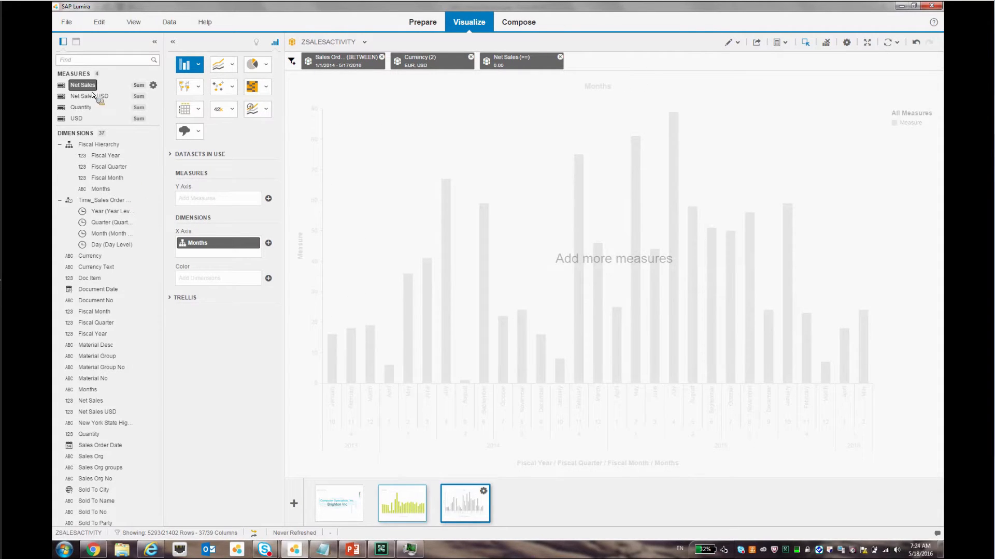
left_click_drag(92, 91, 208, 196)
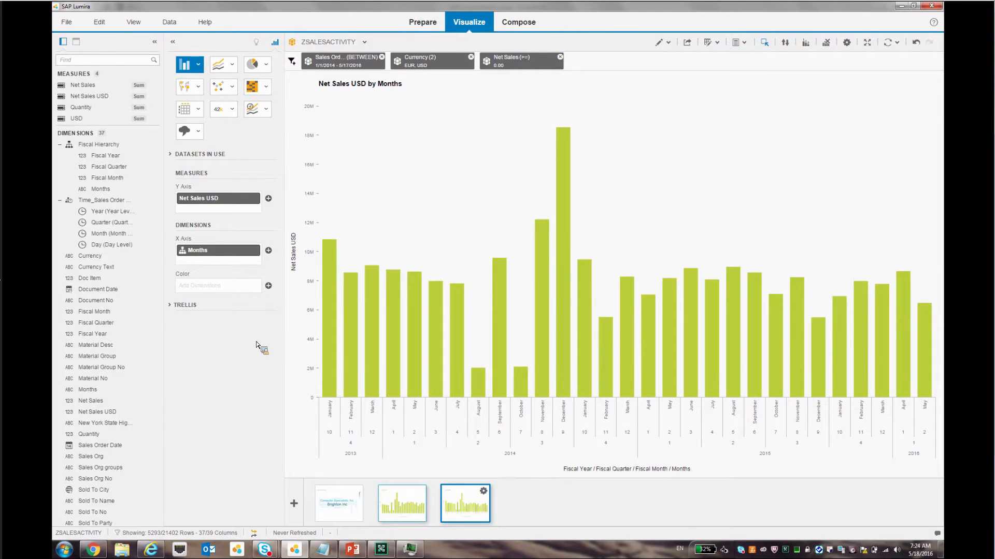
Change the aggregation of the USD measure to Average.
left_click_drag(256, 342, 156, 123)
left_click(155, 122)
mouse_move(200, 123)
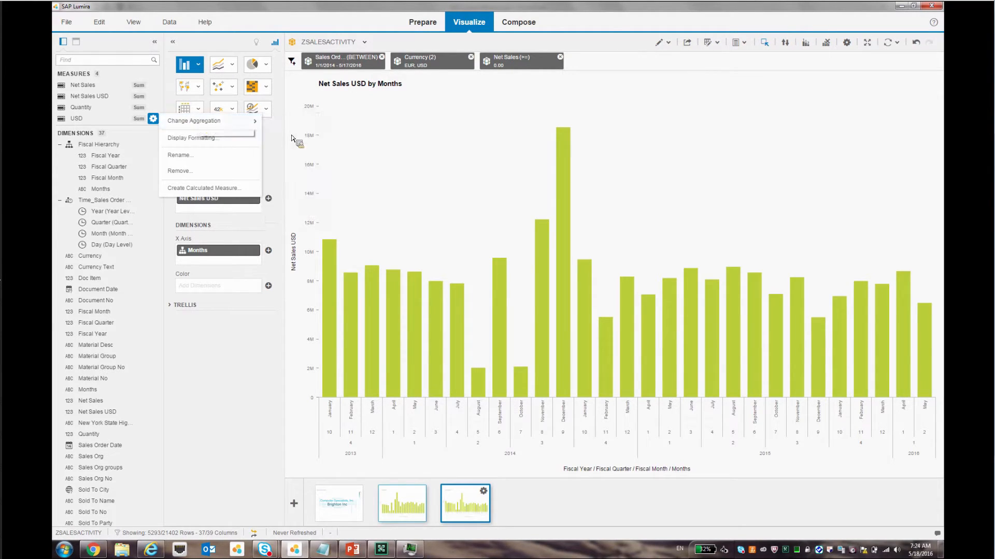
left_click(280, 137)
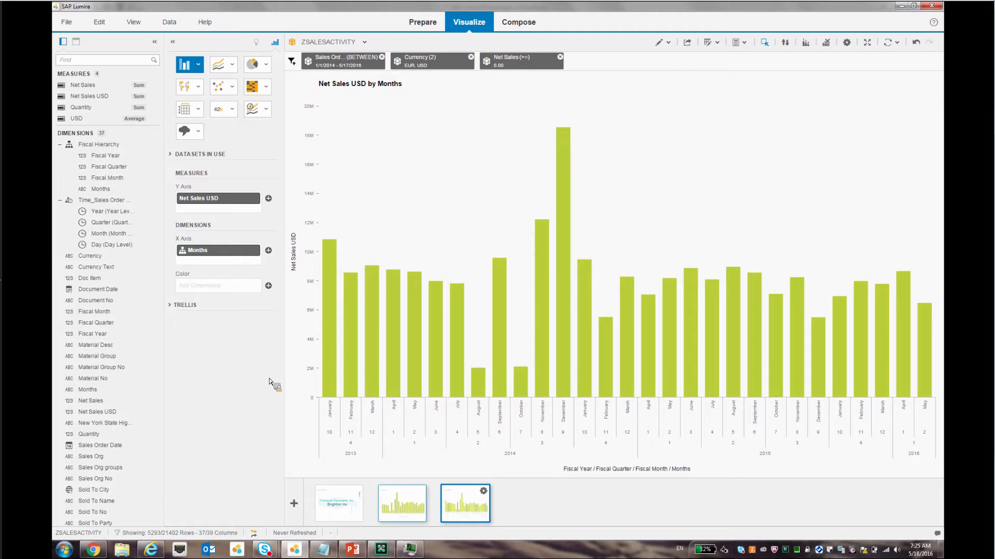
Return to data preparation, create a measure from the Document No dimension and review its aggregation options.
left_click(422, 22)
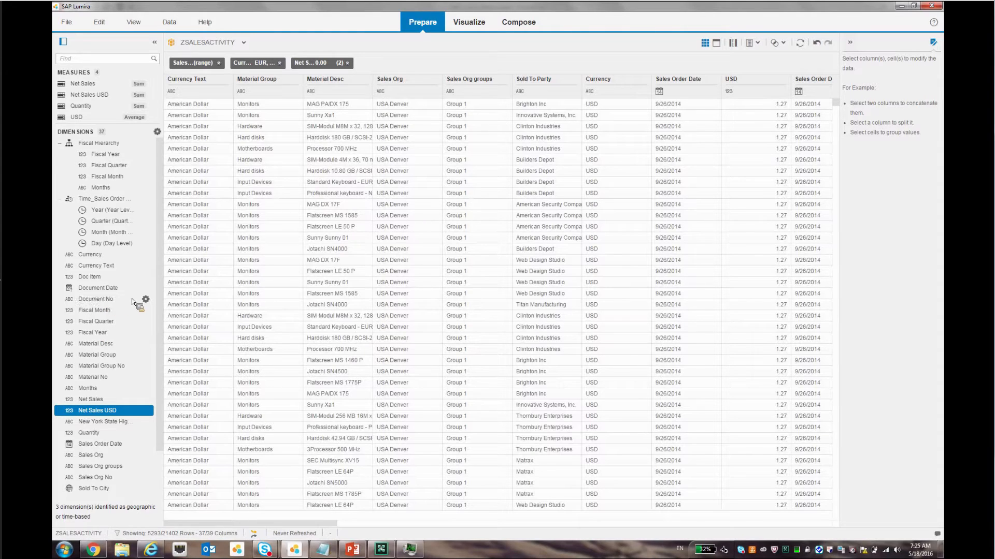
left_click(146, 300)
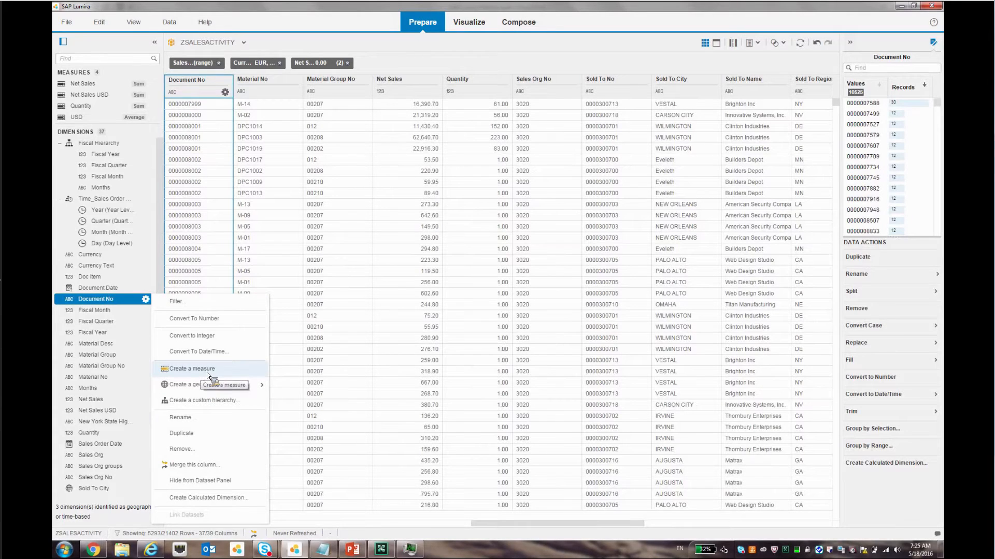
left_click(217, 370)
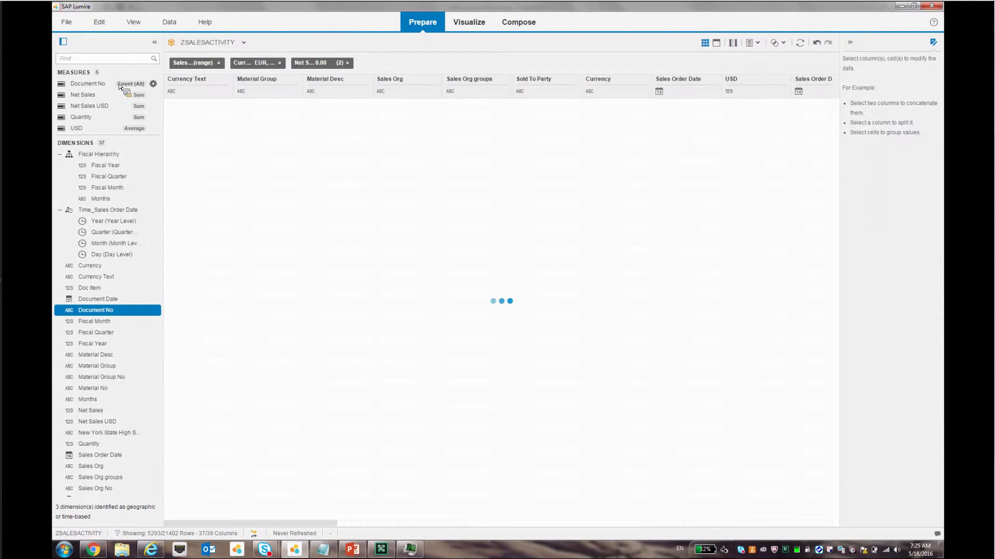
left_click(152, 84)
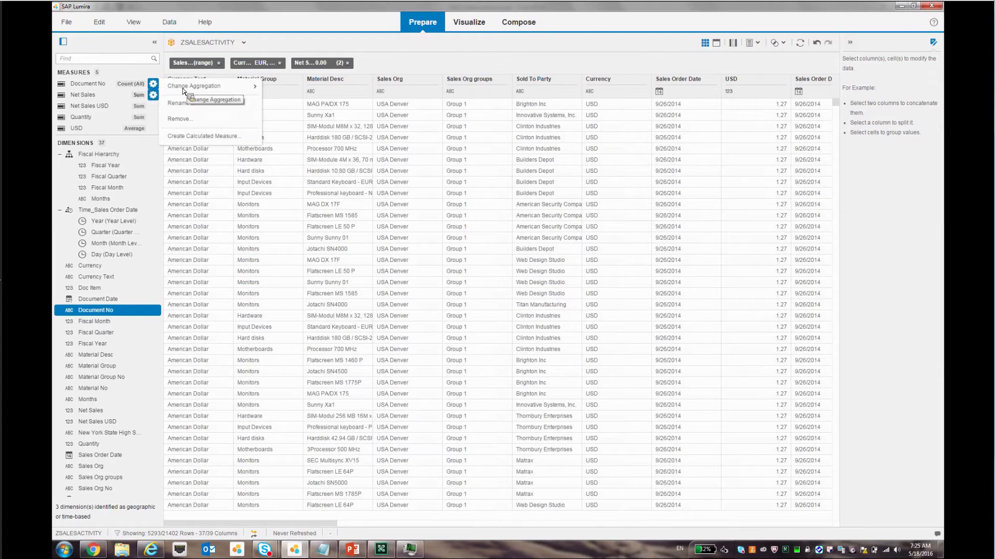
mouse_move(189, 89)
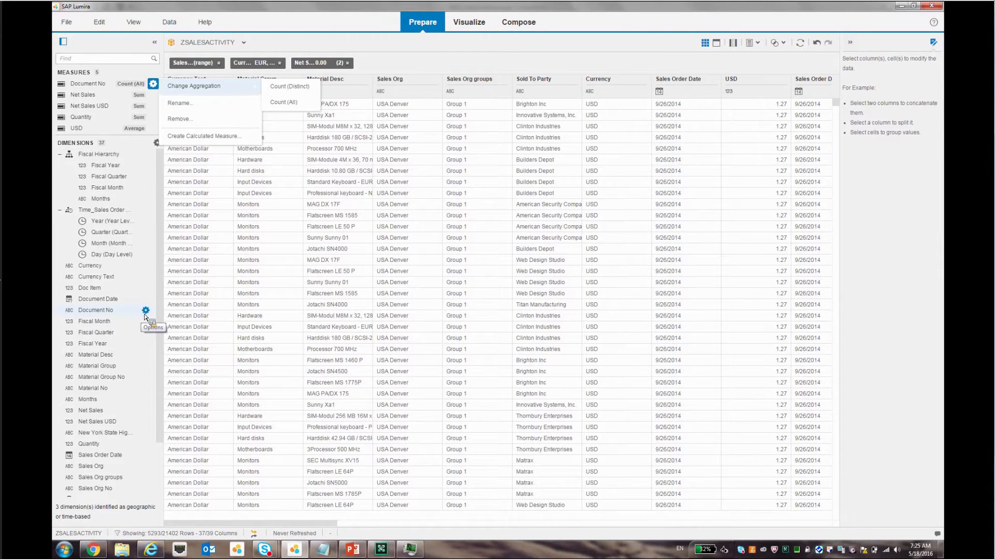
left_click(147, 313)
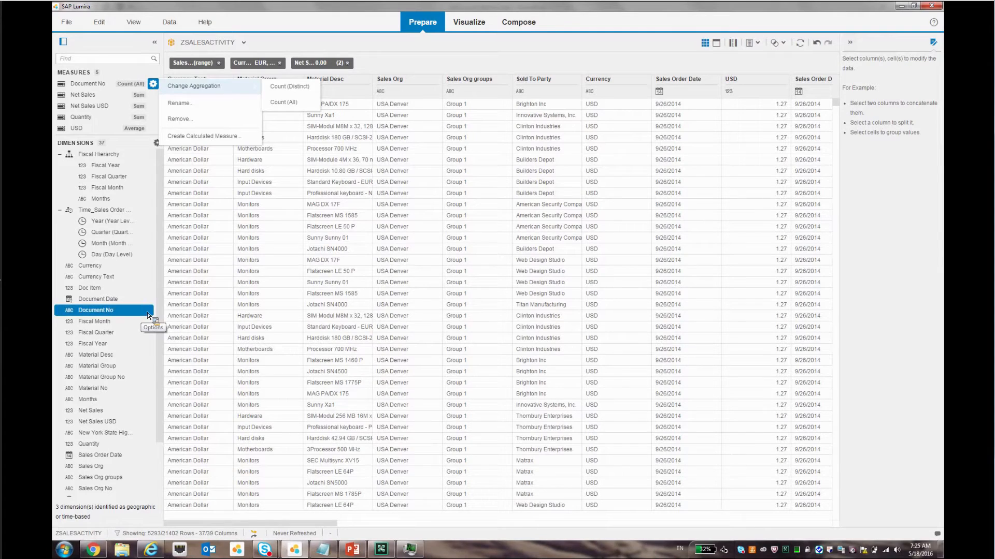
Start a calculated dimension named Document 9000 only and paste its Document No range formula from Webinar Formulas.txt.
left_click(757, 43)
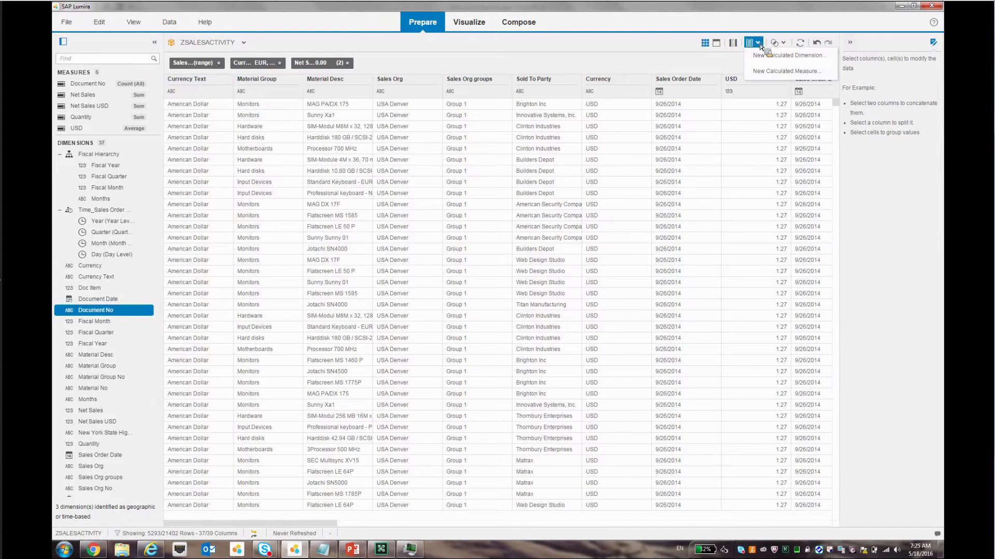
left_click(763, 56)
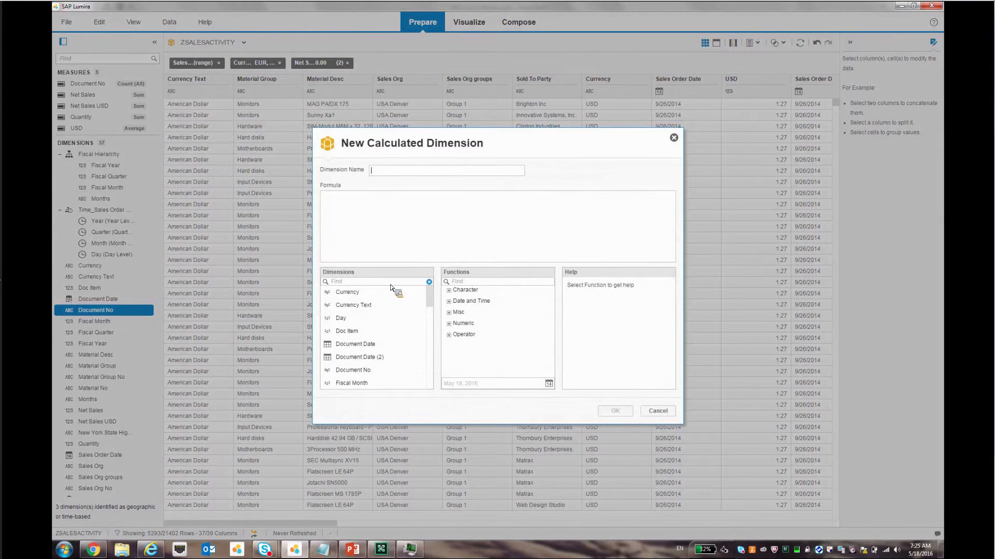
type("Do")
left_click(323, 549)
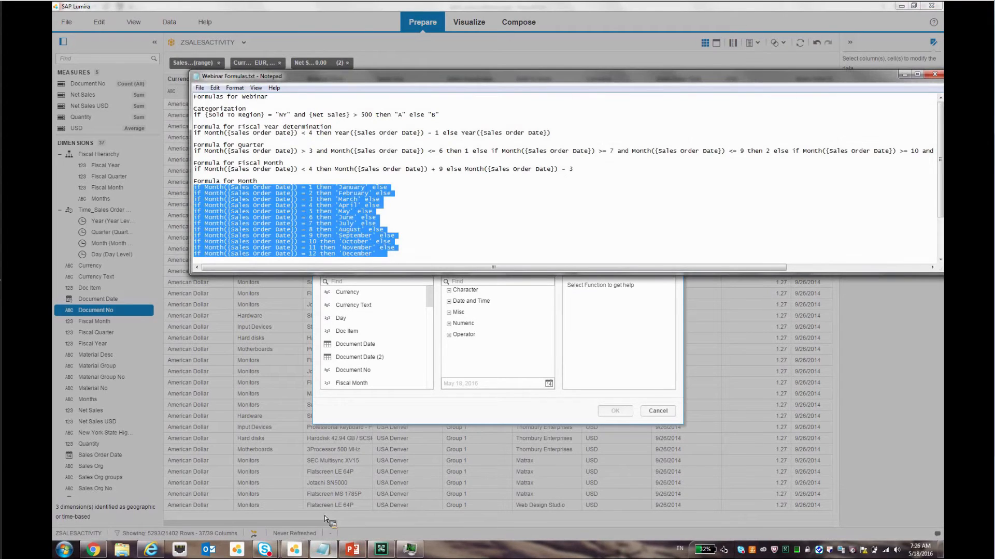
left_click(305, 183)
scroll(306, 186, "down", 3)
left_click_drag(197, 235, 367, 201)
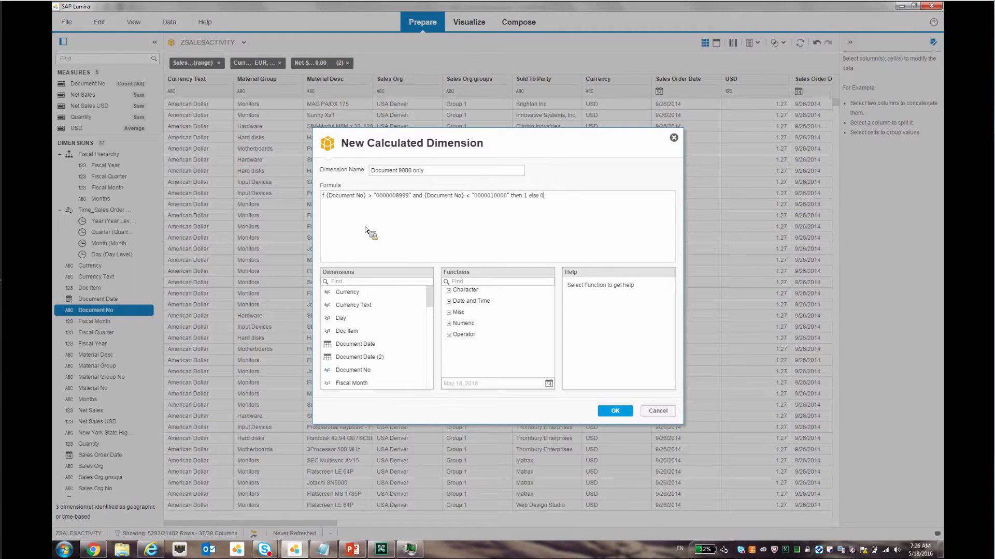
left_click(619, 415)
left_click(323, 196)
type("i")
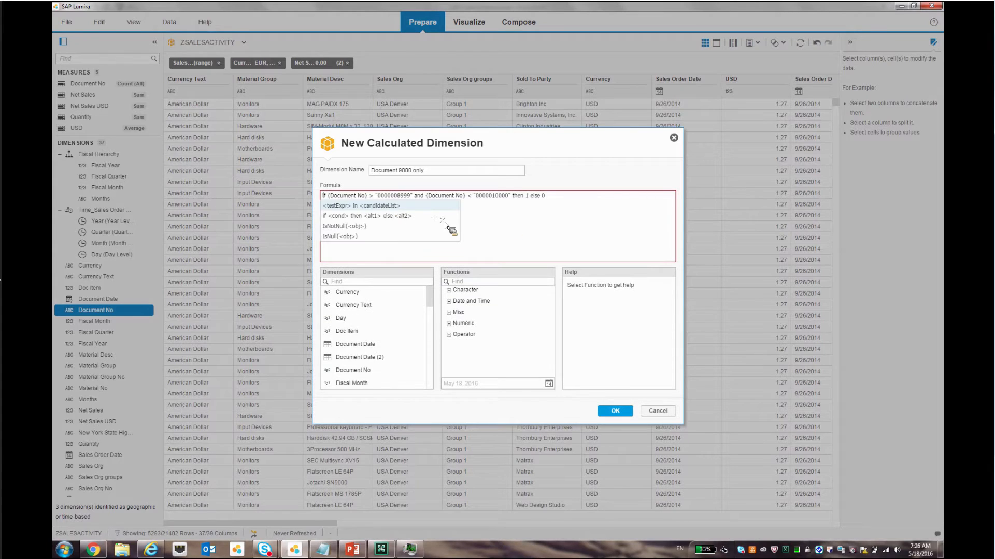
left_click(587, 228)
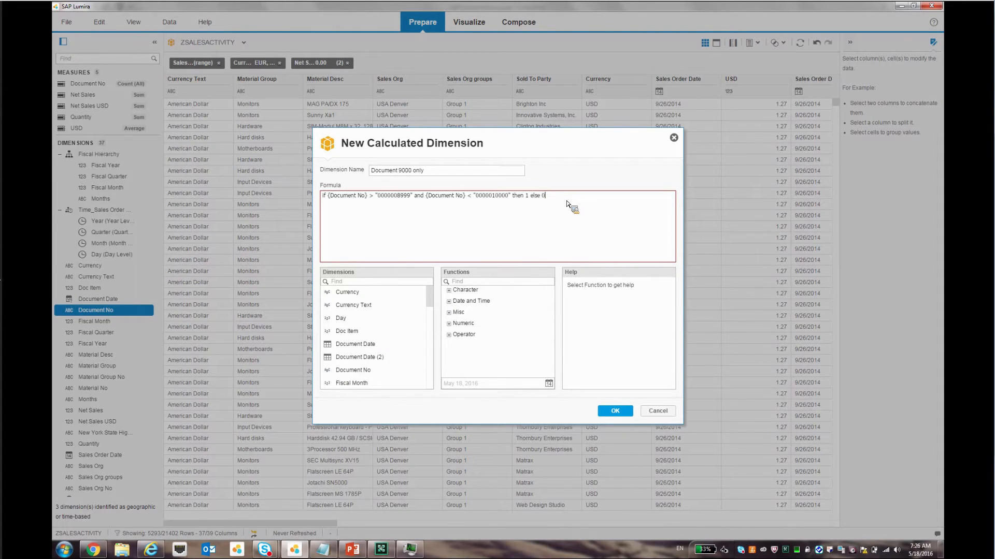
left_click(611, 411)
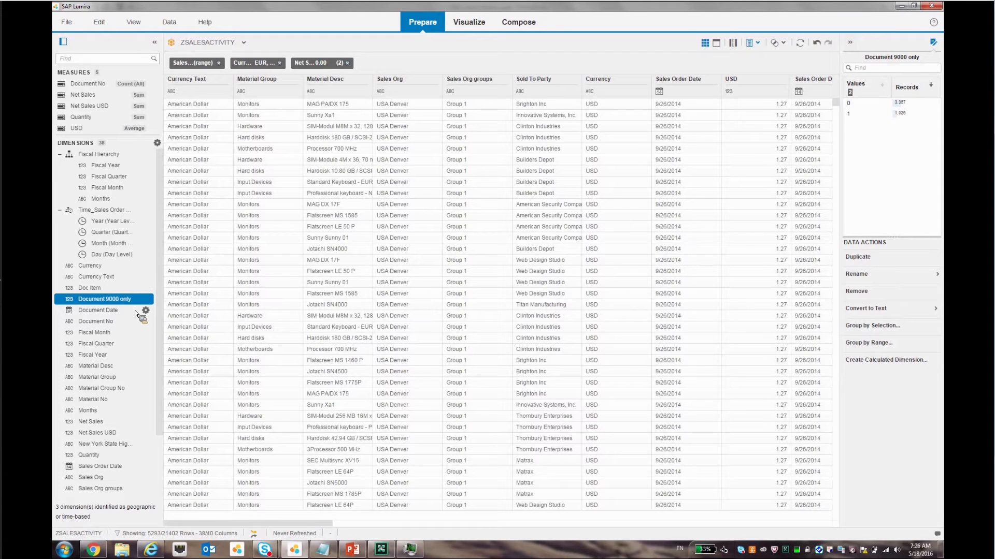
Create a measure from the Document 9000 only dimension and set its aggregation to Count (All).
left_click(147, 300)
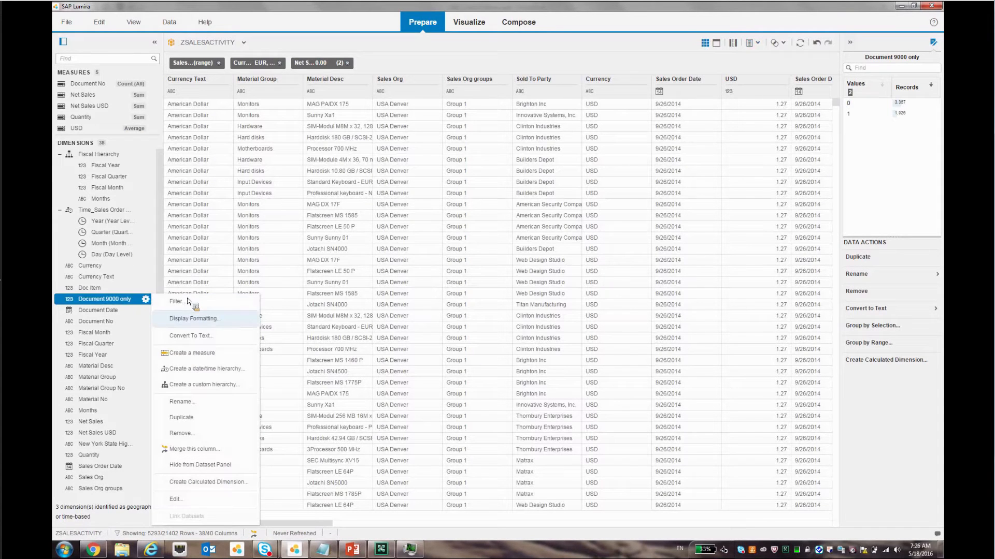
left_click(213, 351)
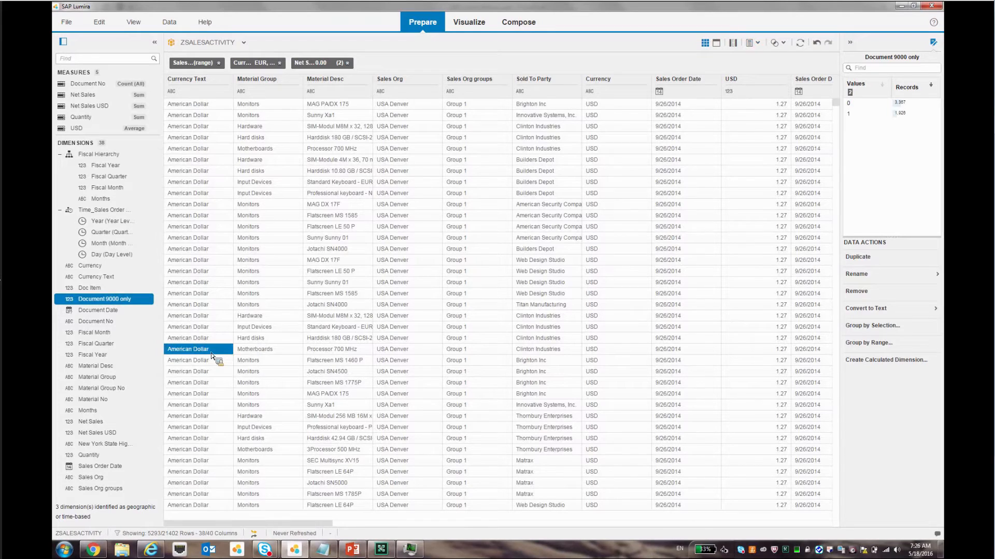
left_click_drag(115, 78, 118, 93)
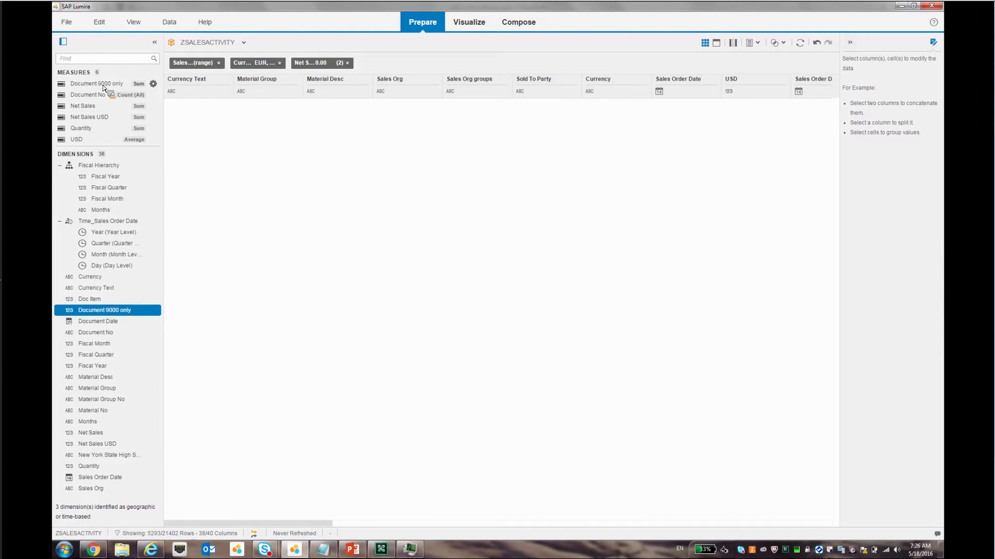
left_click(153, 84)
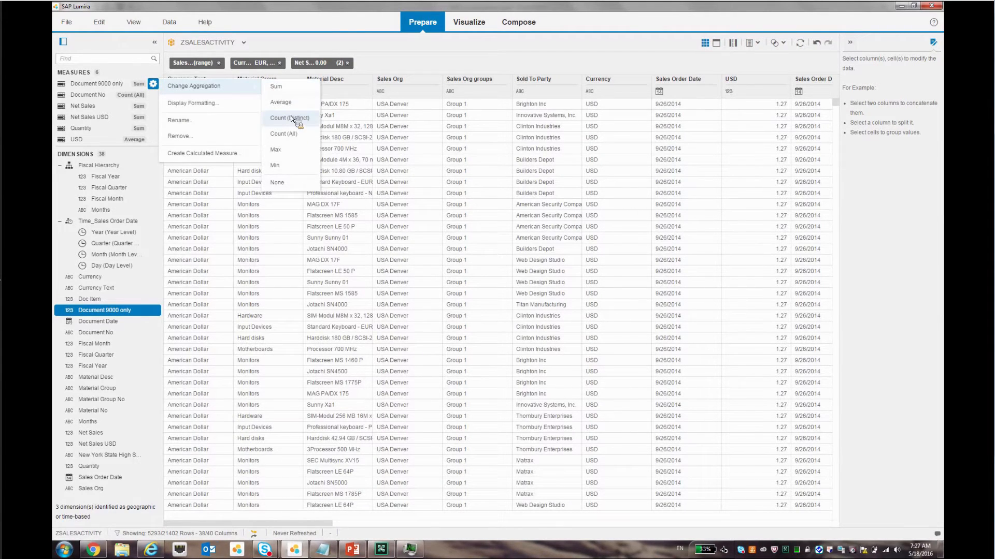
left_click(279, 134)
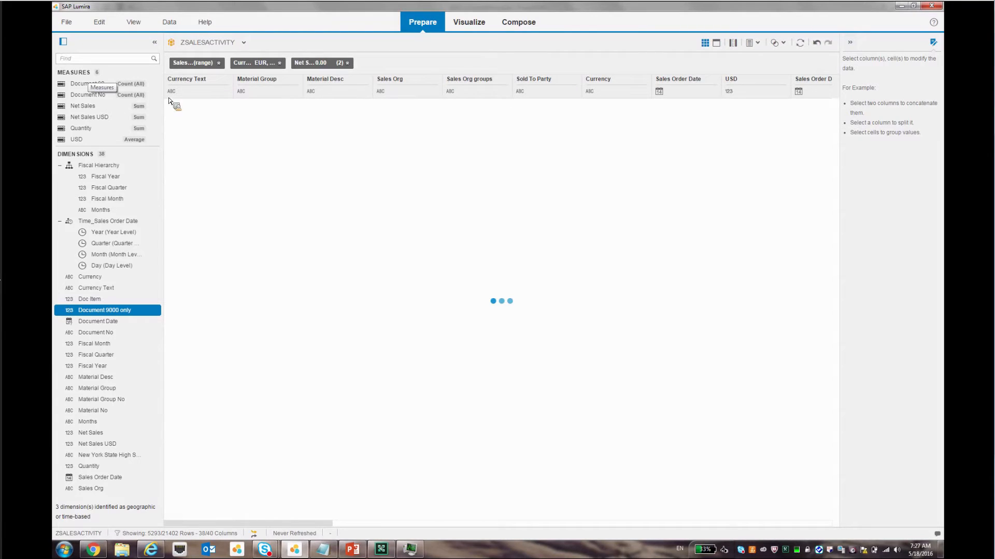
Add a new visualization as a Numeric Point chart showing the Document 9000 only measure.
left_click(461, 23)
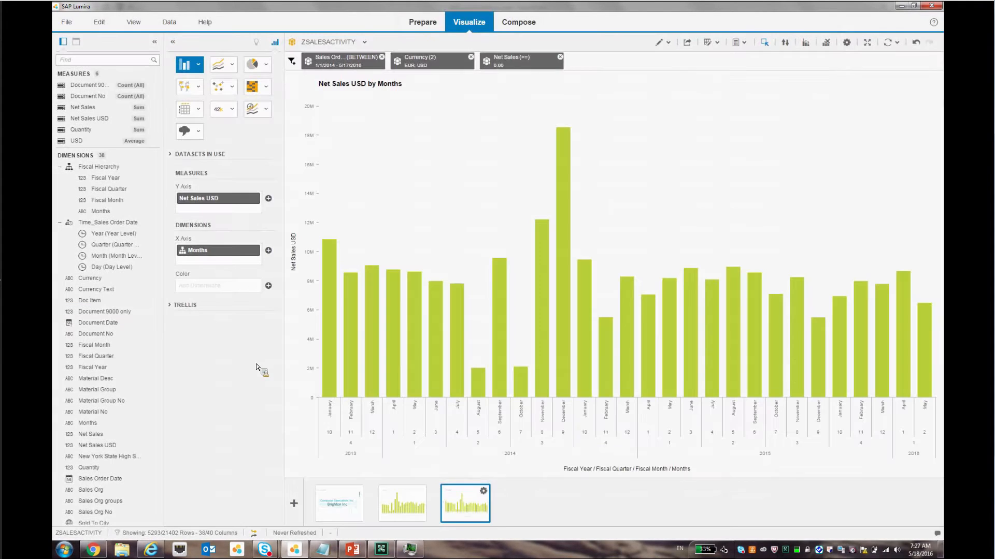
left_click(293, 504)
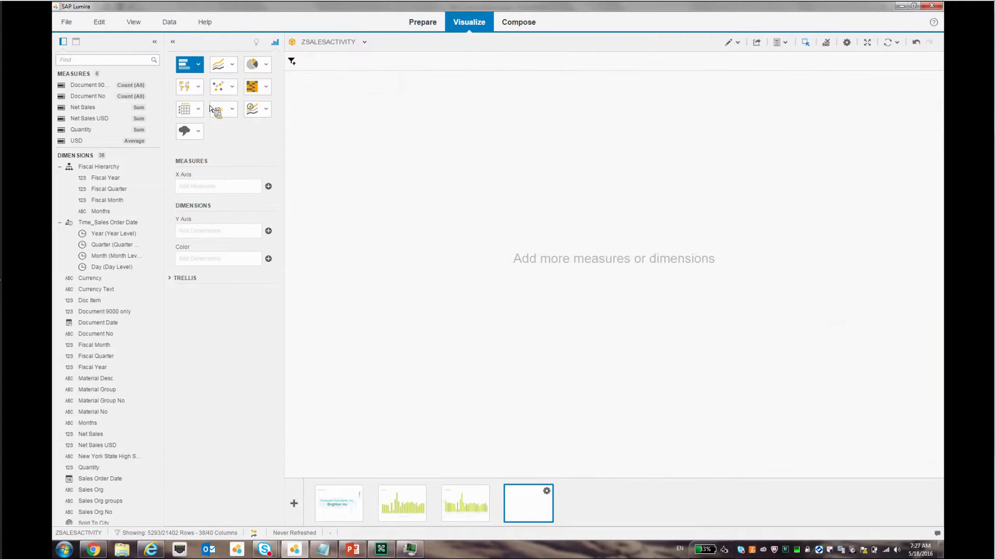
left_click(233, 110)
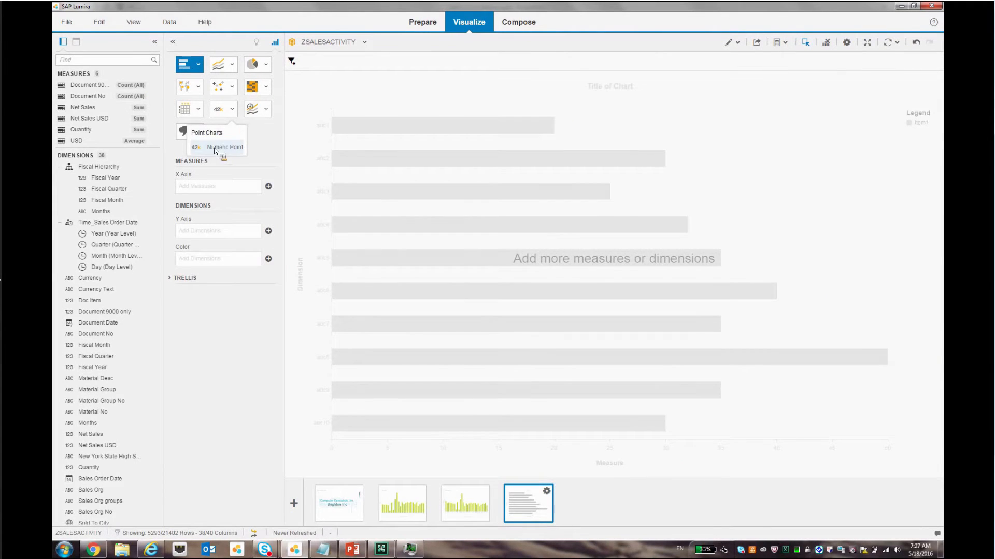
left_click(222, 147)
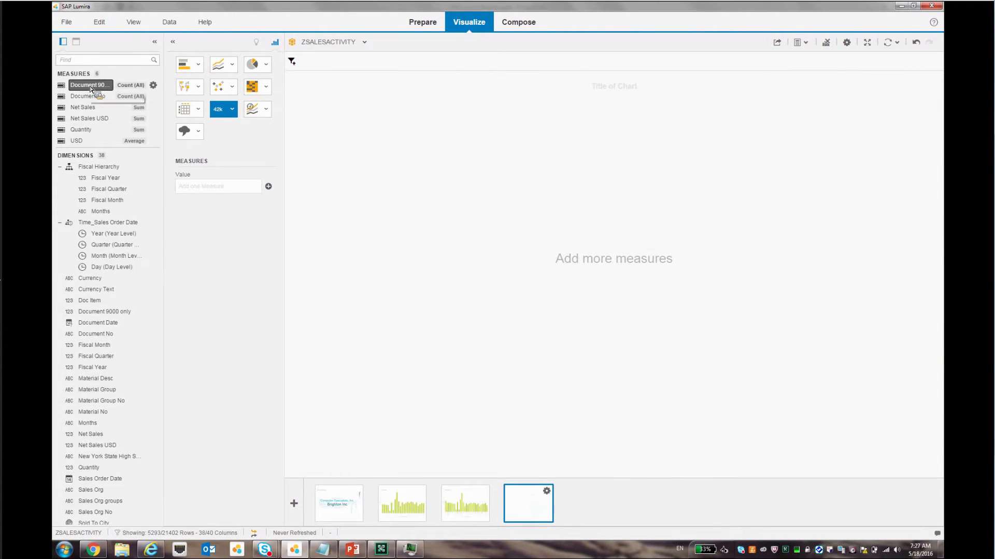
left_click_drag(98, 88, 581, 282)
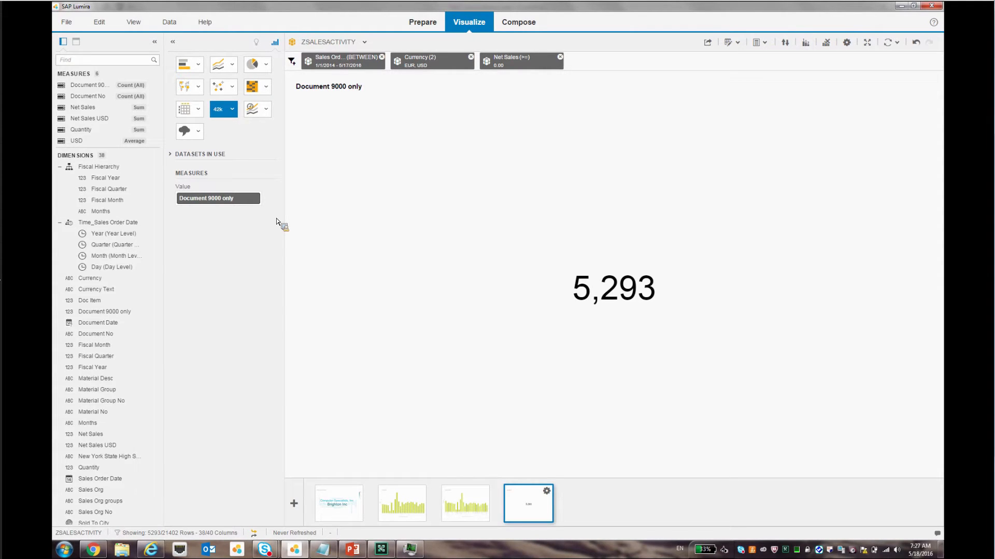
left_click_drag(276, 219, 408, 70)
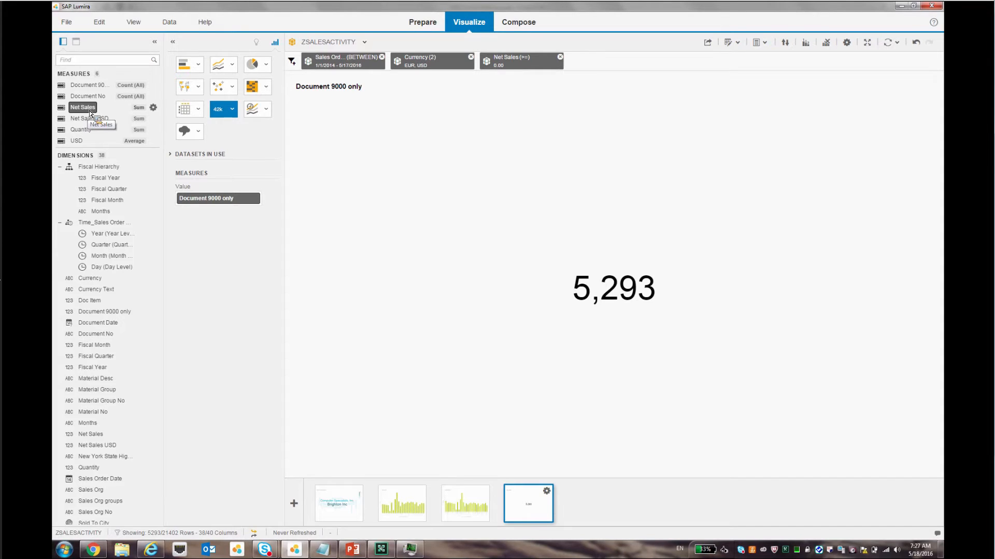
Return to data preparation and create a calculated measure named Unit Price with the formula {Net Sales USD}/{Quantity}.
left_click(436, 22)
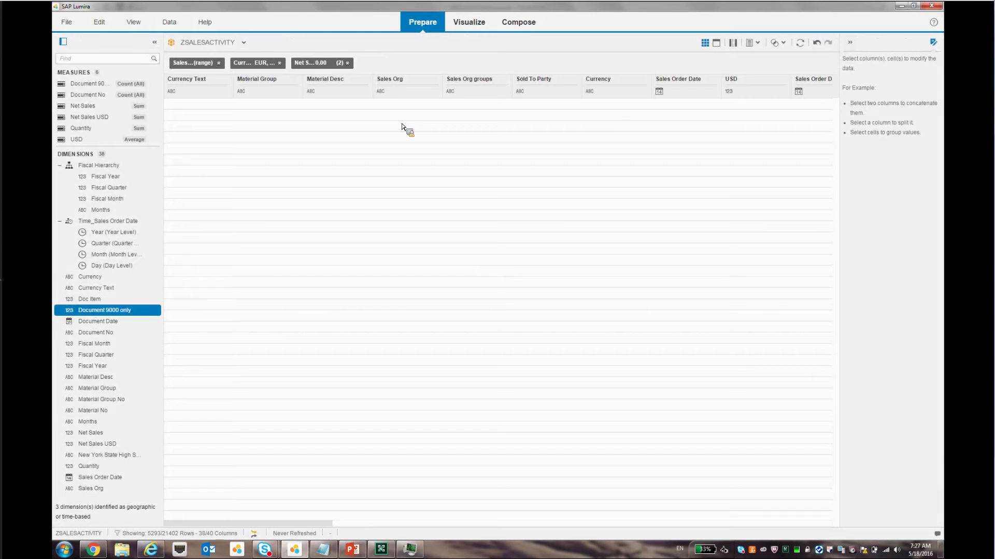
left_click(757, 43)
left_click(765, 73)
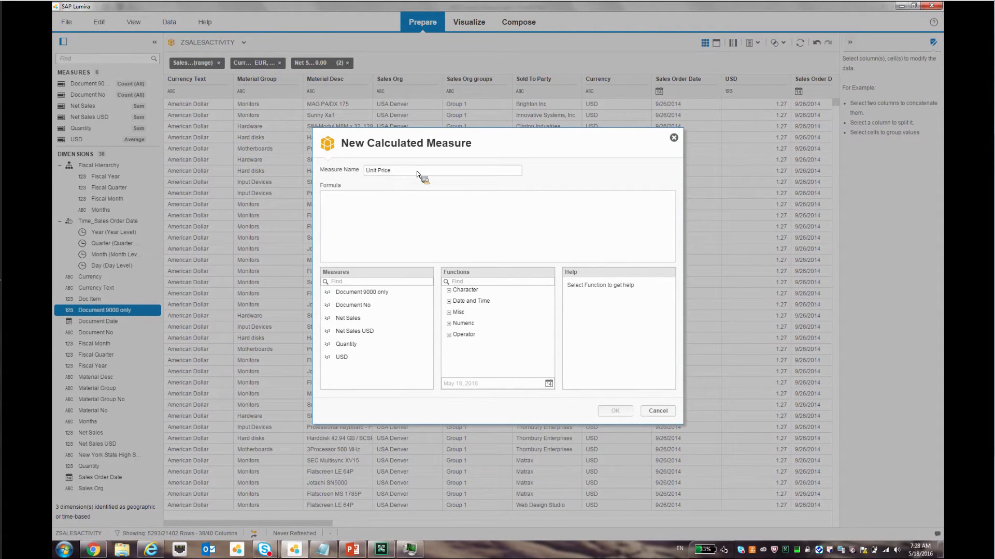
left_click(393, 206)
double_click(360, 331)
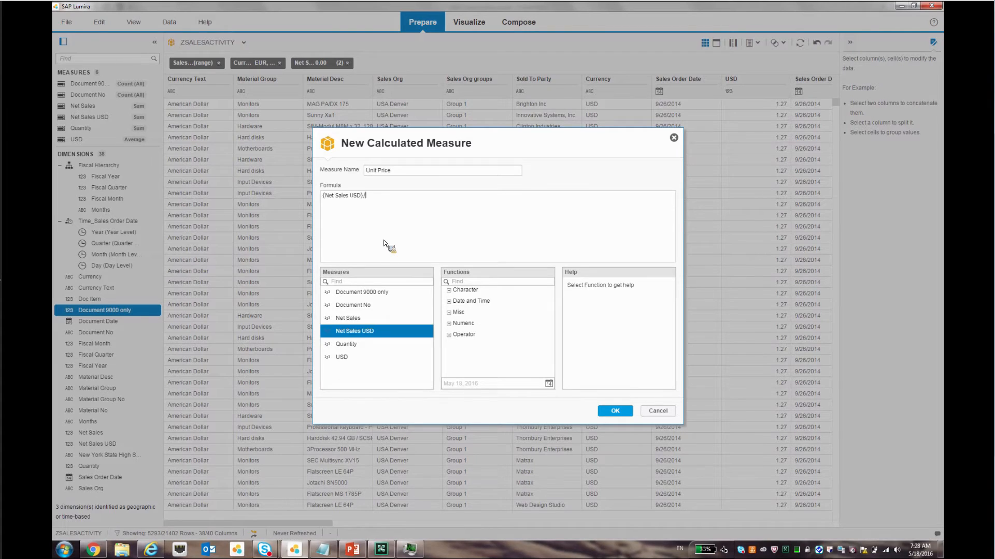
double_click(345, 344)
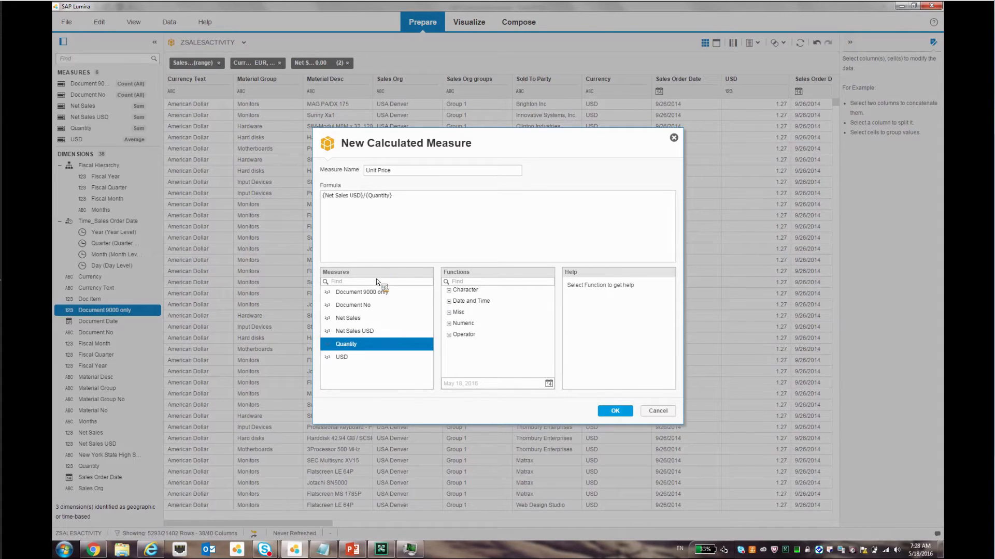
left_click(614, 412)
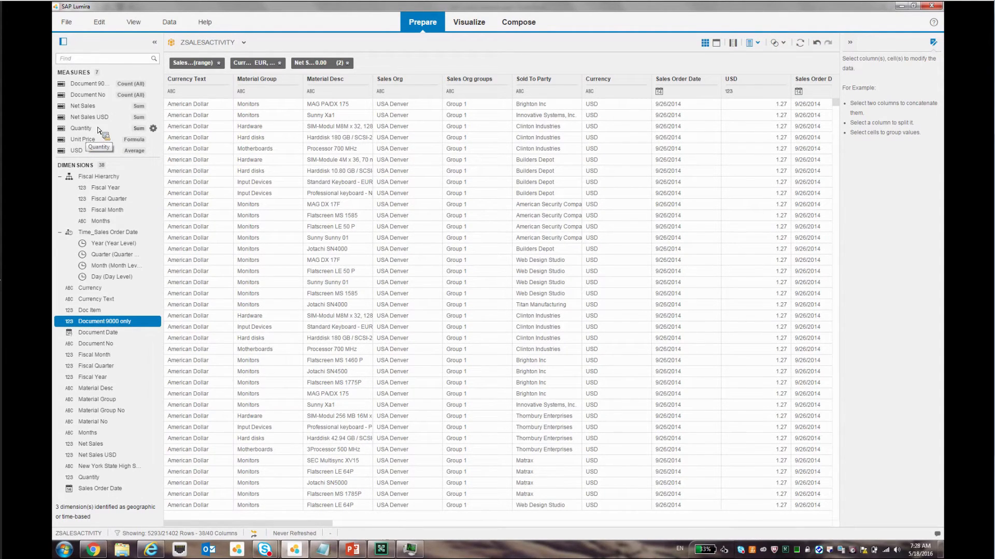
Return to the visualizations and open the Net Sales USD by Months chart.
left_click(464, 28)
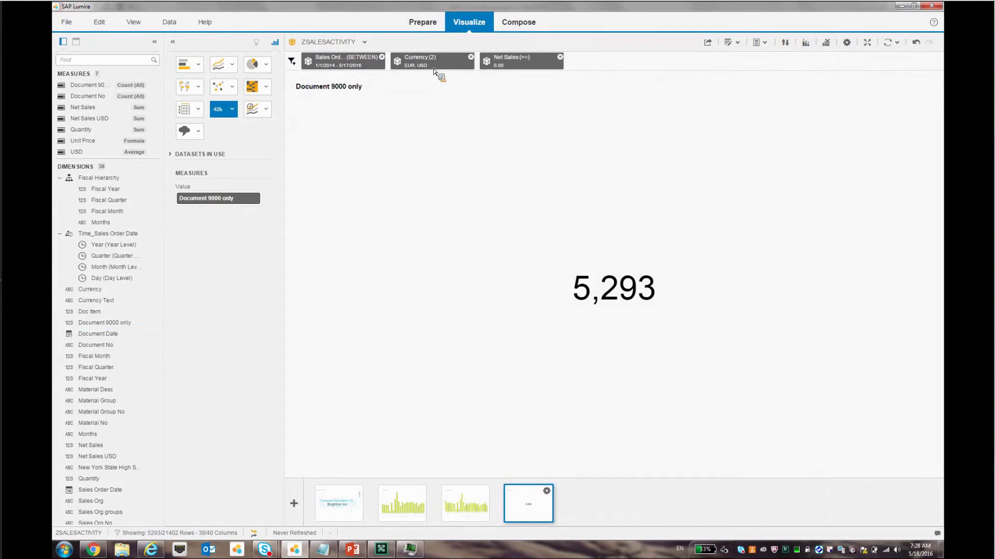
left_click(465, 505)
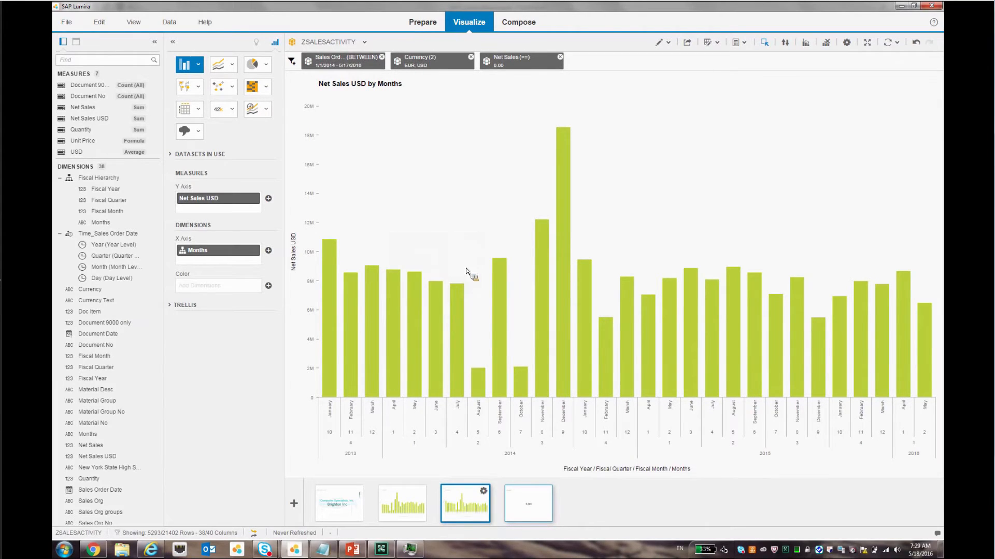
left_click(748, 44)
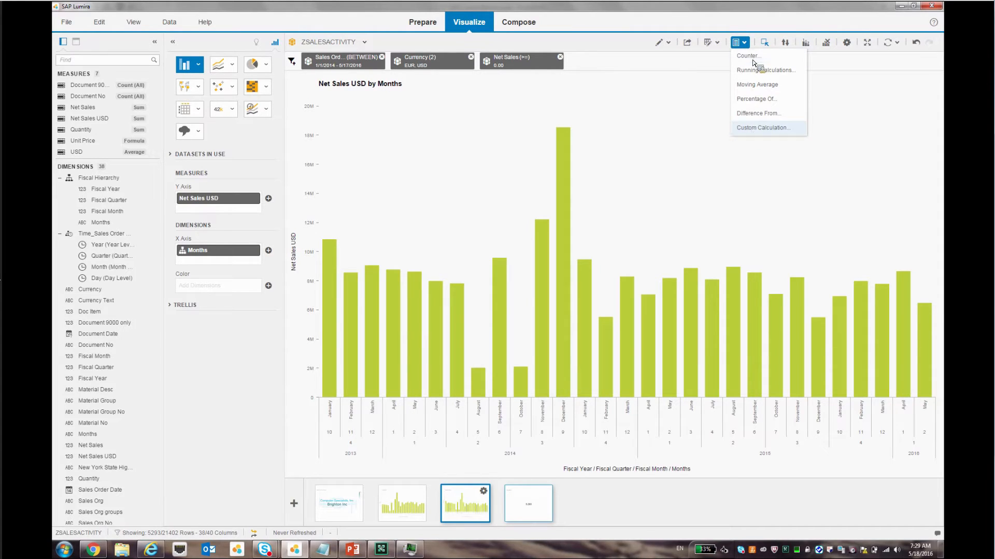
left_click(766, 119)
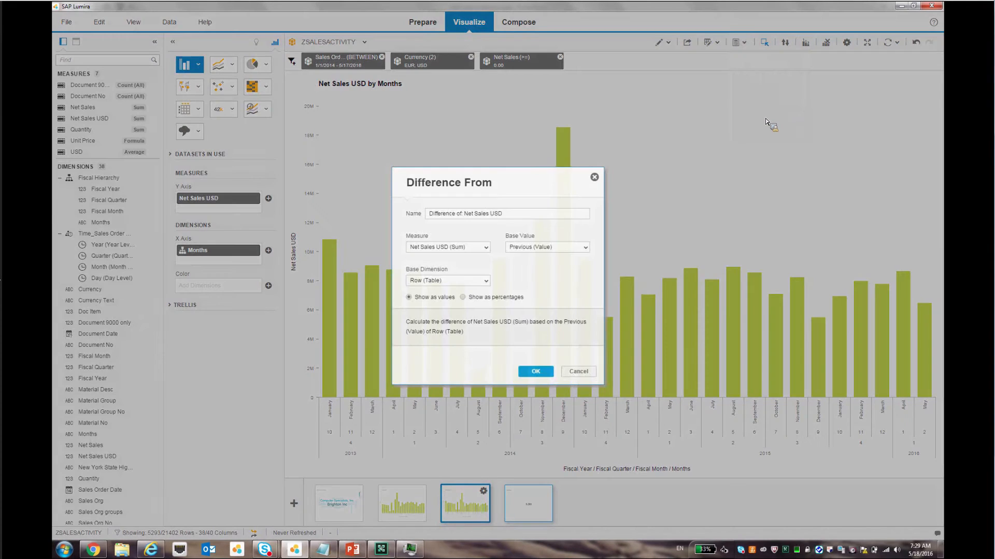
left_click_drag(444, 192, 616, 129)
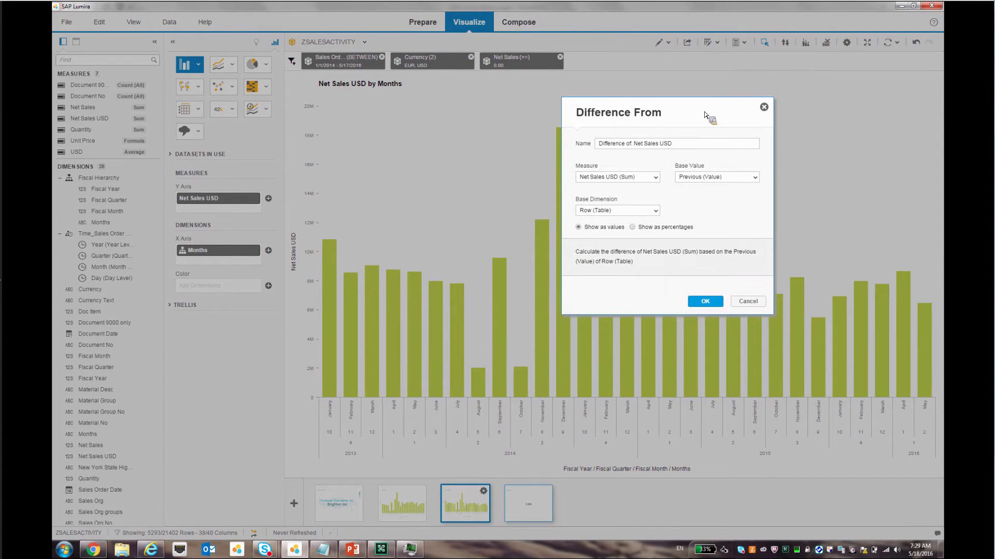
left_click_drag(684, 113, 707, 105)
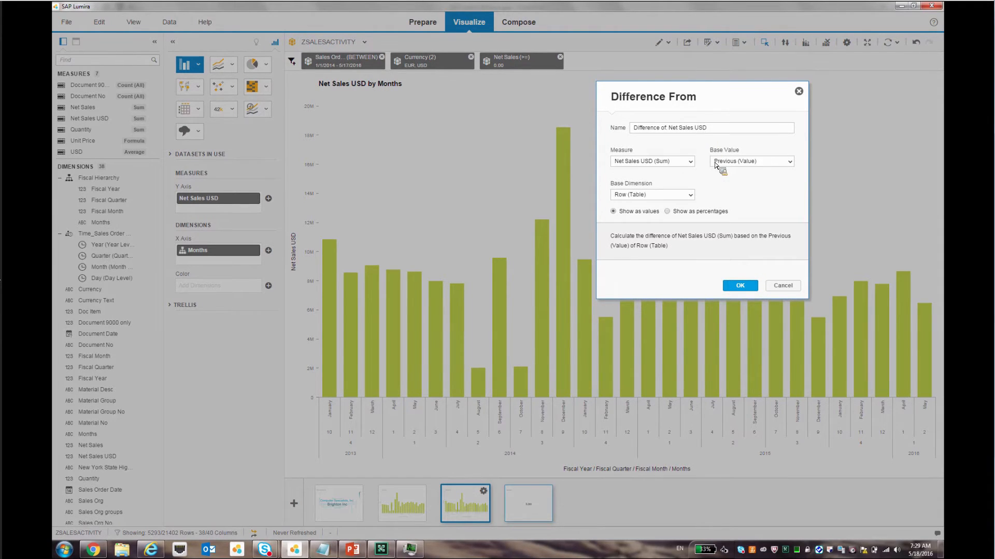
left_click(691, 196)
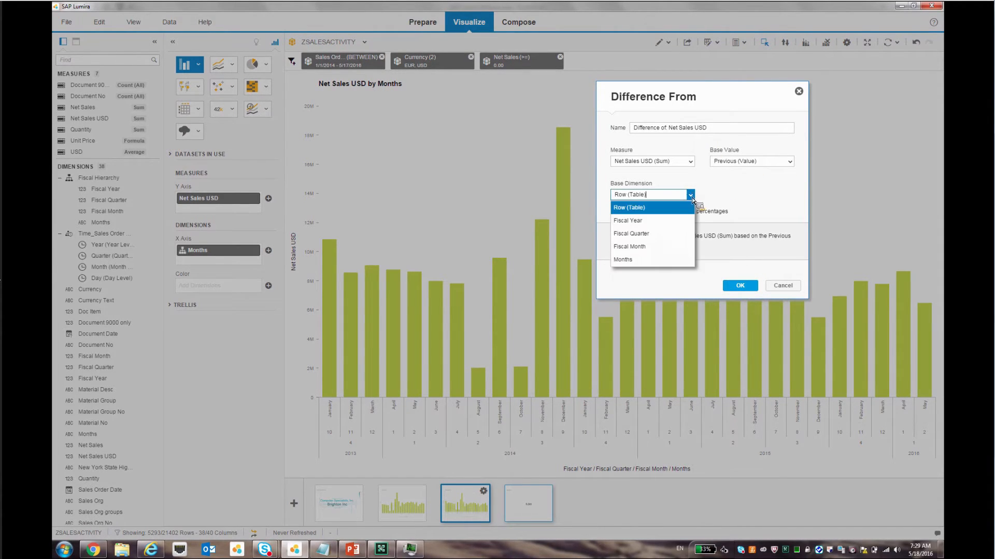
left_click(642, 221)
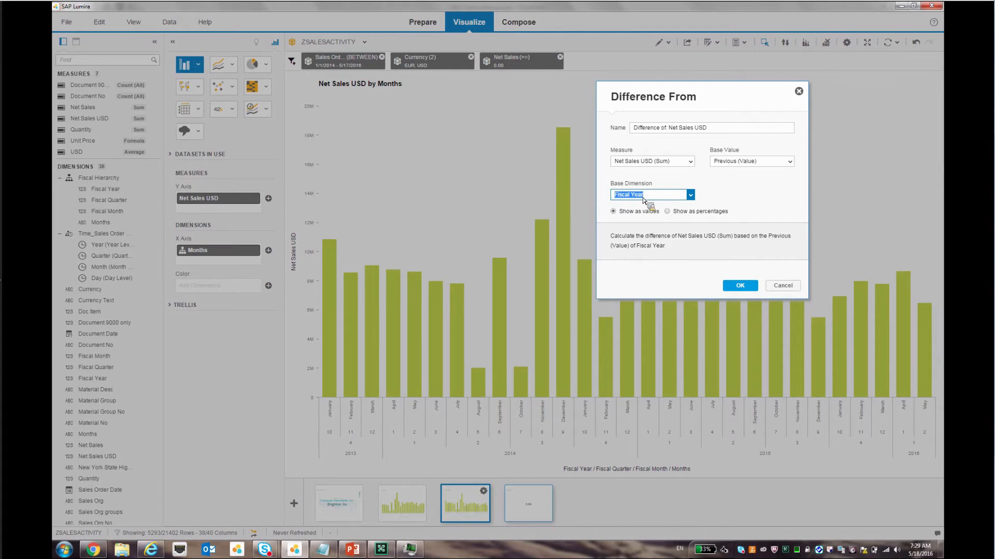
left_click(669, 213)
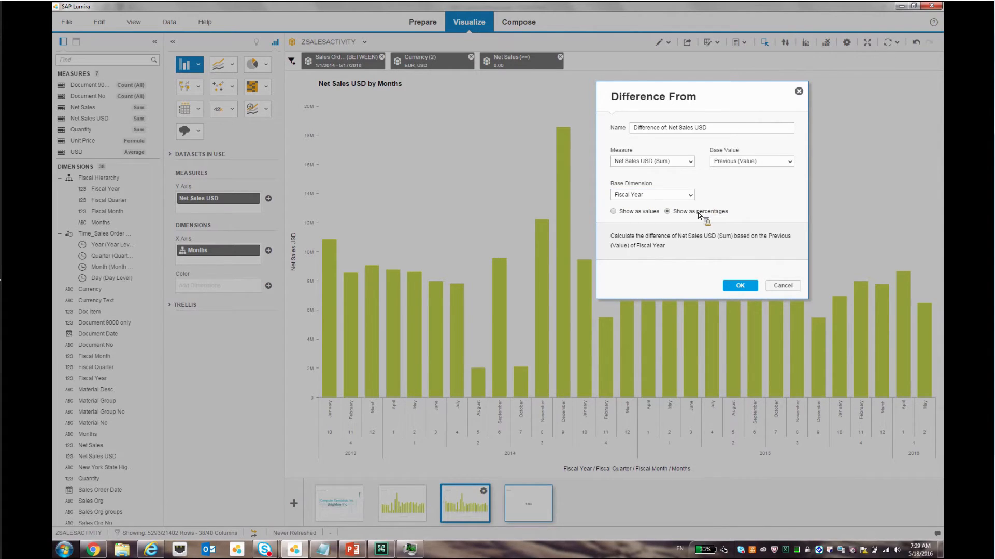
left_click(782, 286)
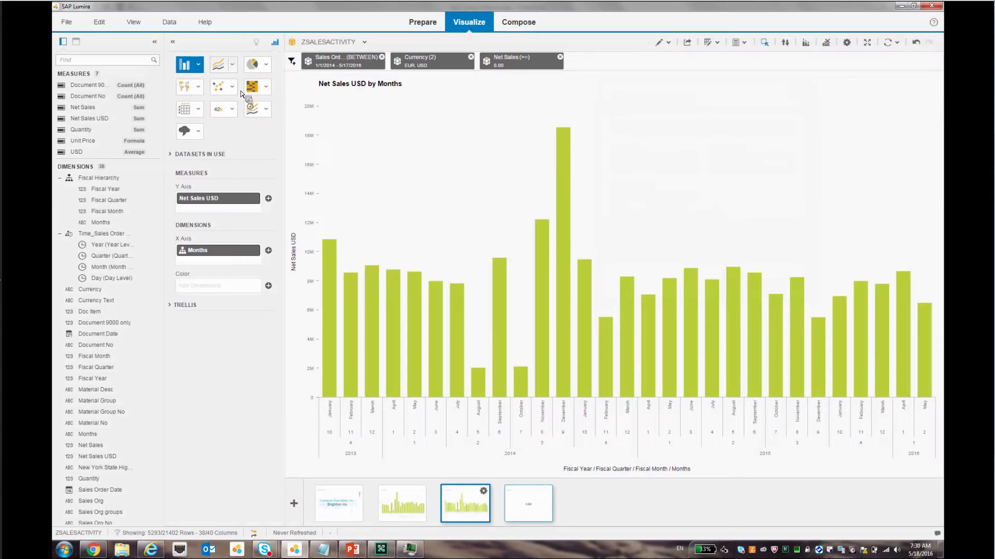
Change the chart to Combined Column Line Chart with 2 Y-Axes and add Net Sales USD's percentage difference from the previous value of Fiscal Year.
left_click(231, 64)
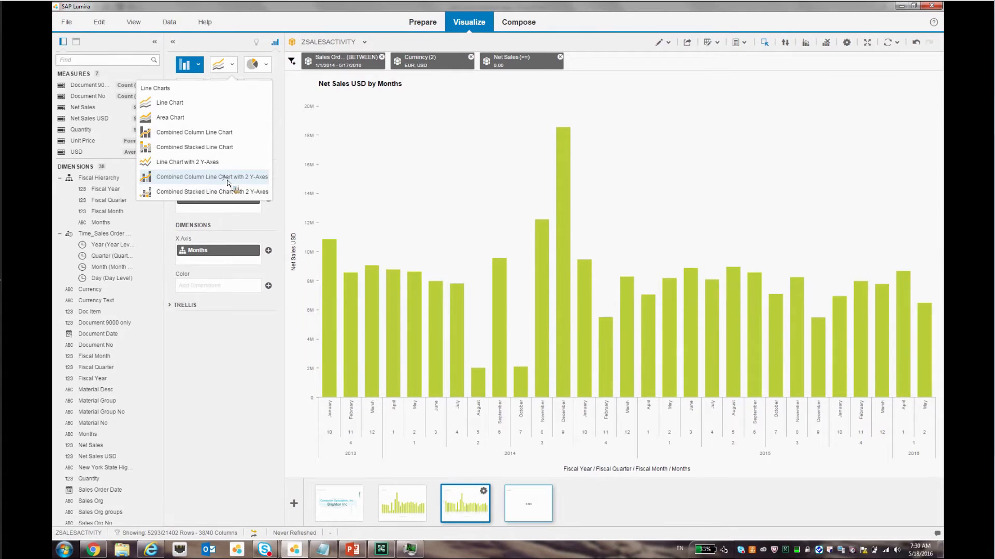
left_click(228, 183)
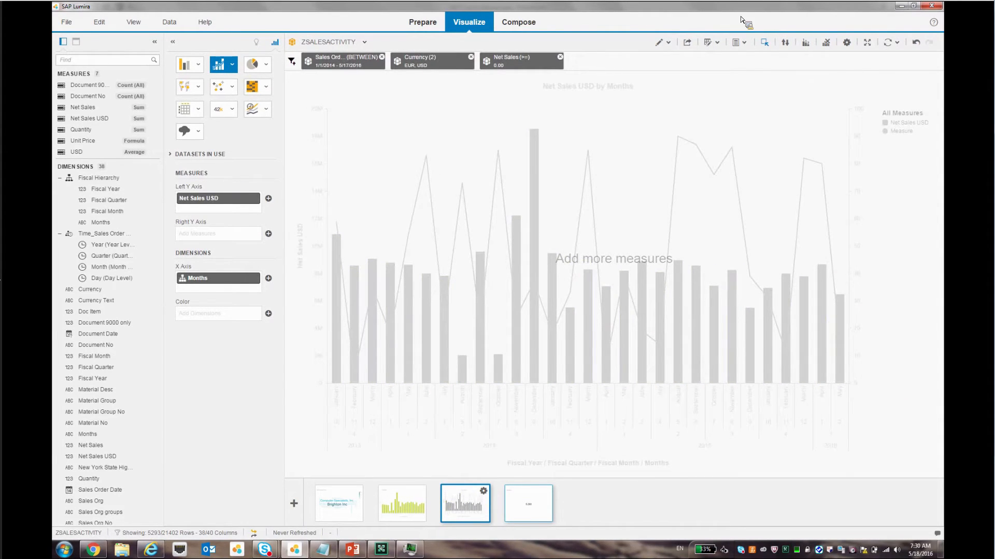
left_click(744, 43)
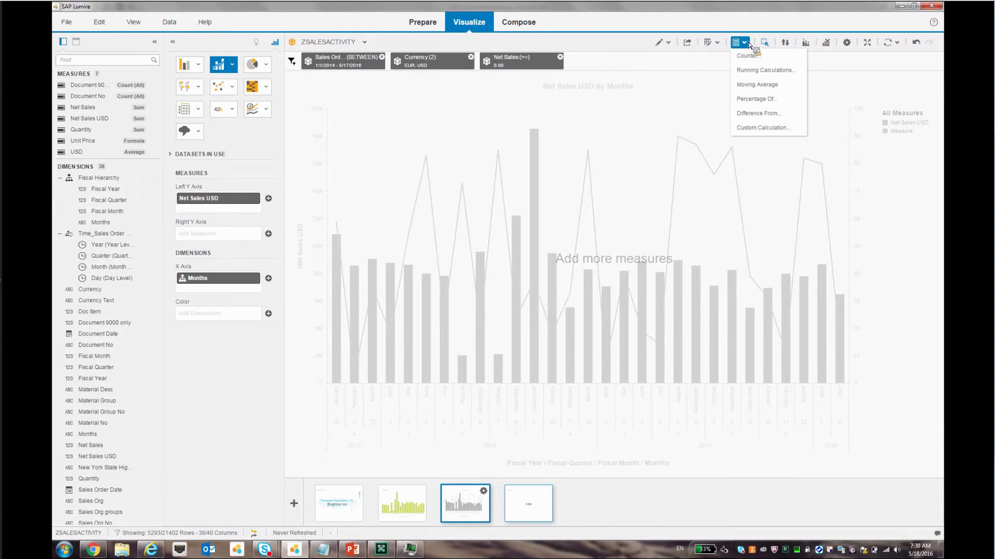
left_click(763, 113)
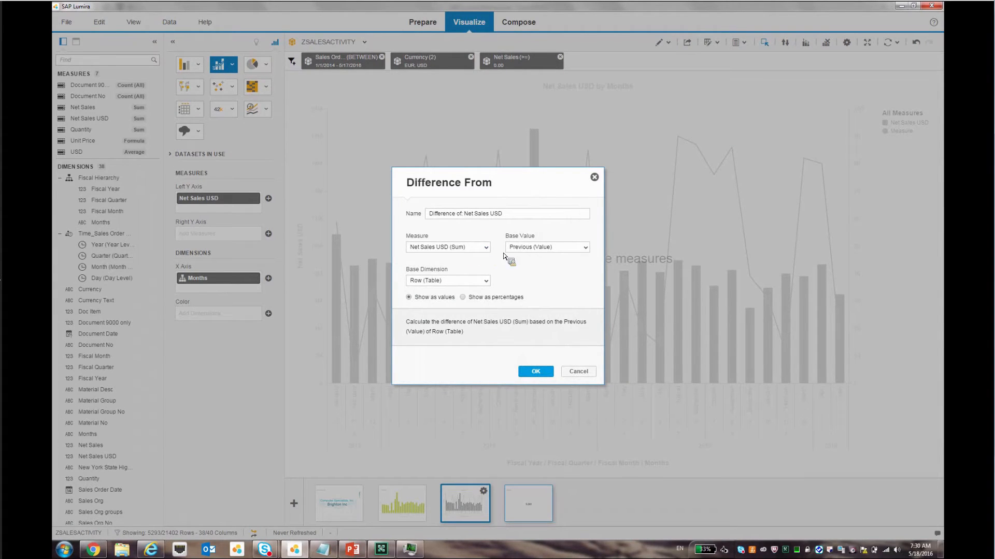
left_click(488, 281)
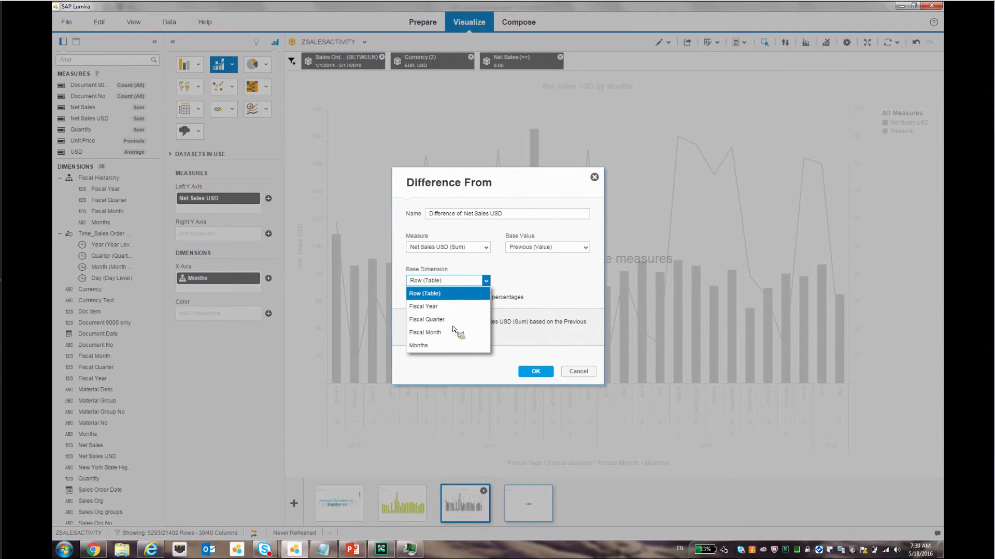
left_click(440, 306)
left_click(477, 299)
left_click(537, 372)
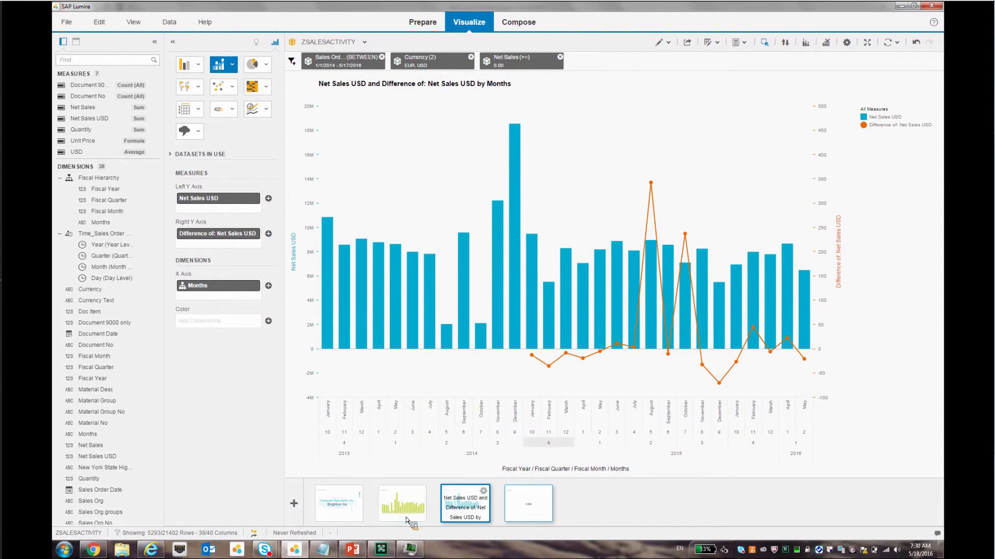
Duplicate the combined chart and remove the Difference of: Net Sales USD measure from the copy's Right Y Axis.
left_click(483, 490)
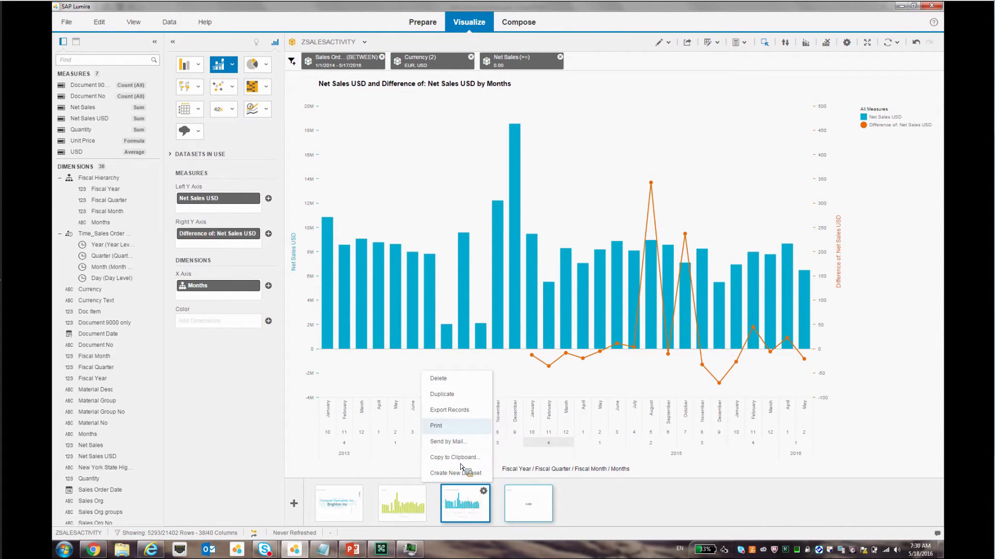
left_click(450, 395)
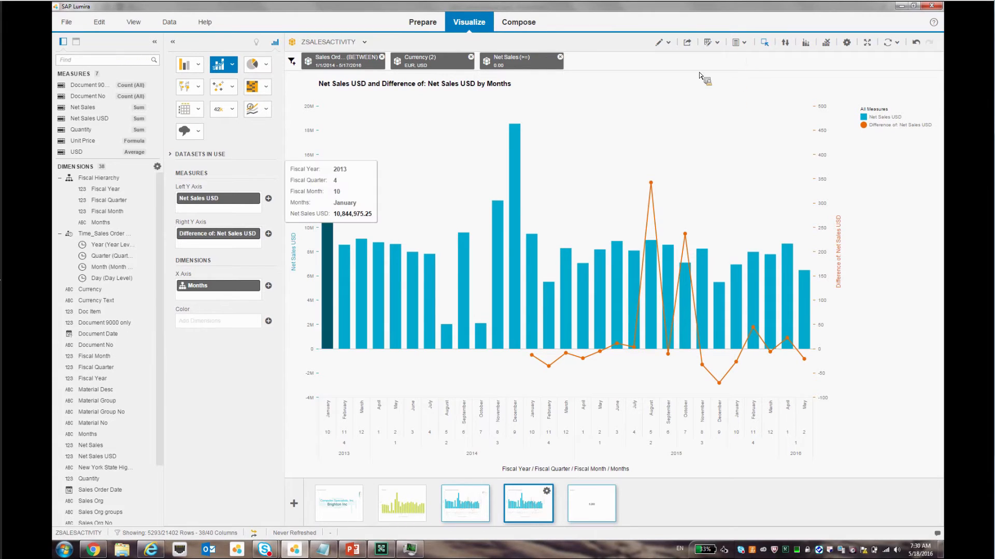
left_click(255, 234)
Add a Difference From calculation on Net Sales USD, based on the previous value of Fiscal Month and shown as percentages.
left_click(746, 45)
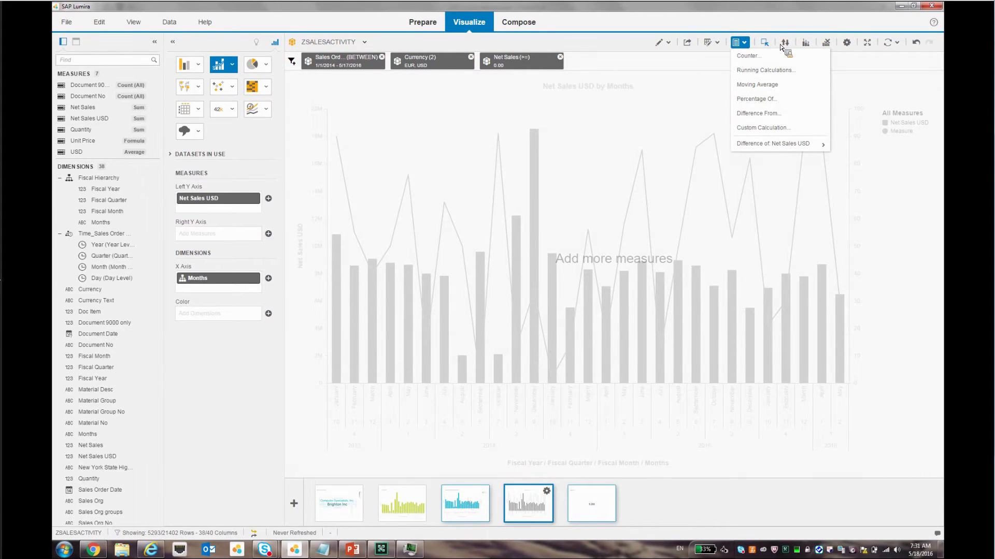
left_click(761, 115)
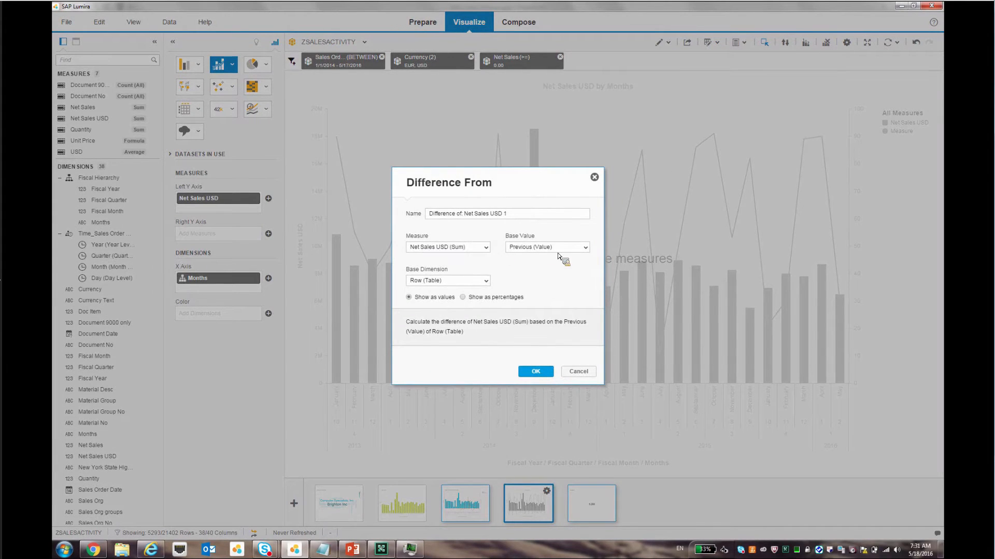
left_click(488, 281)
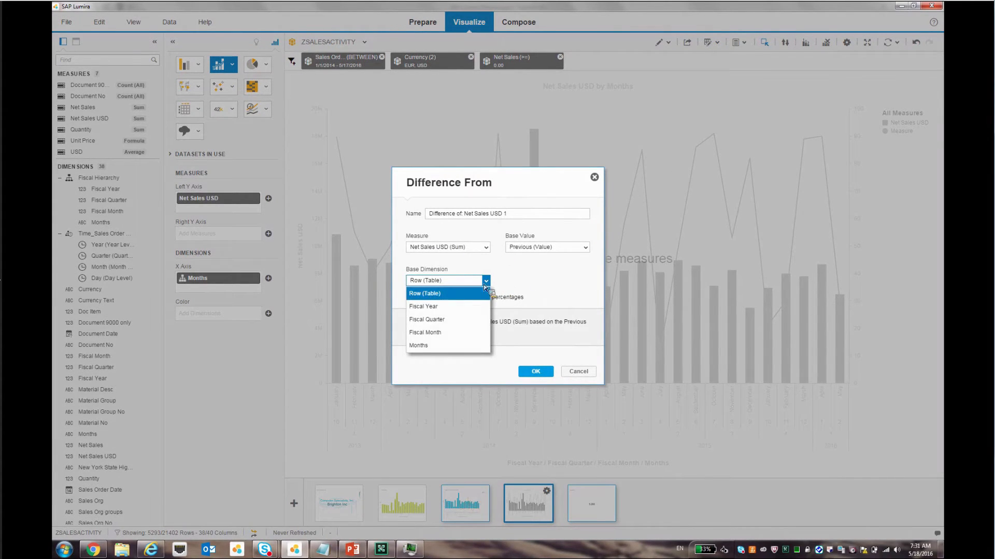
left_click(435, 333)
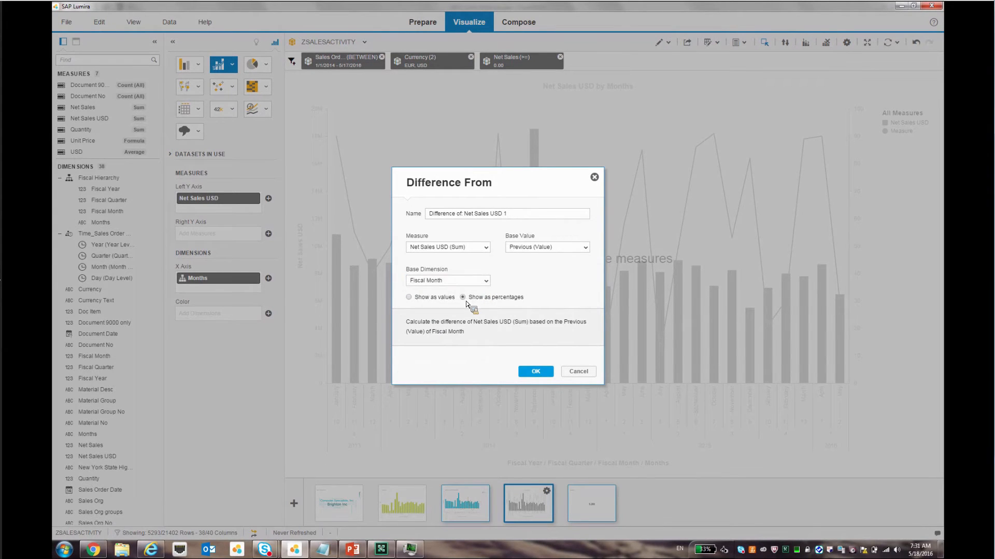
left_click(536, 371)
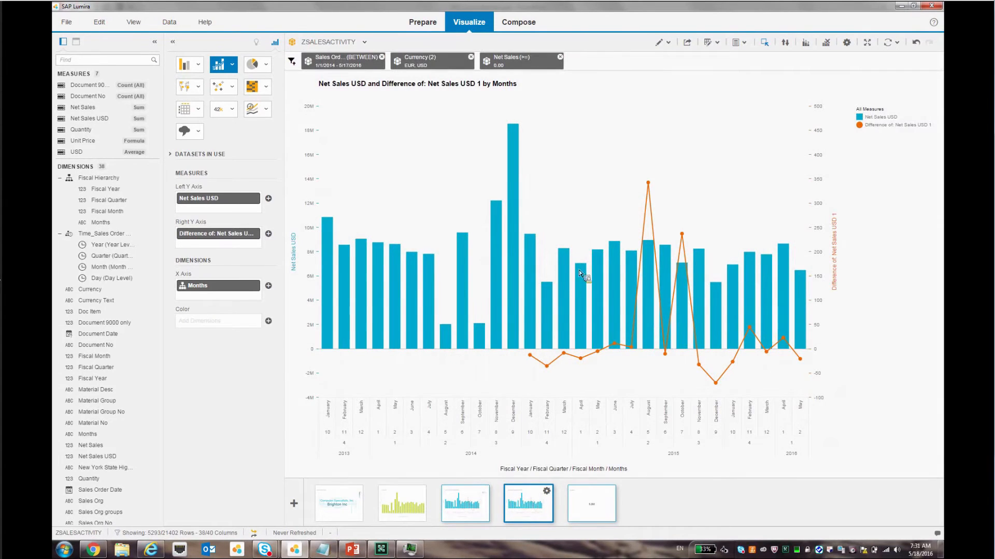
Add a Difference From calculation on Net Sales USD, based on the previous Row (Table) value, and make it the only Right Y Axis measure.
left_click(745, 43)
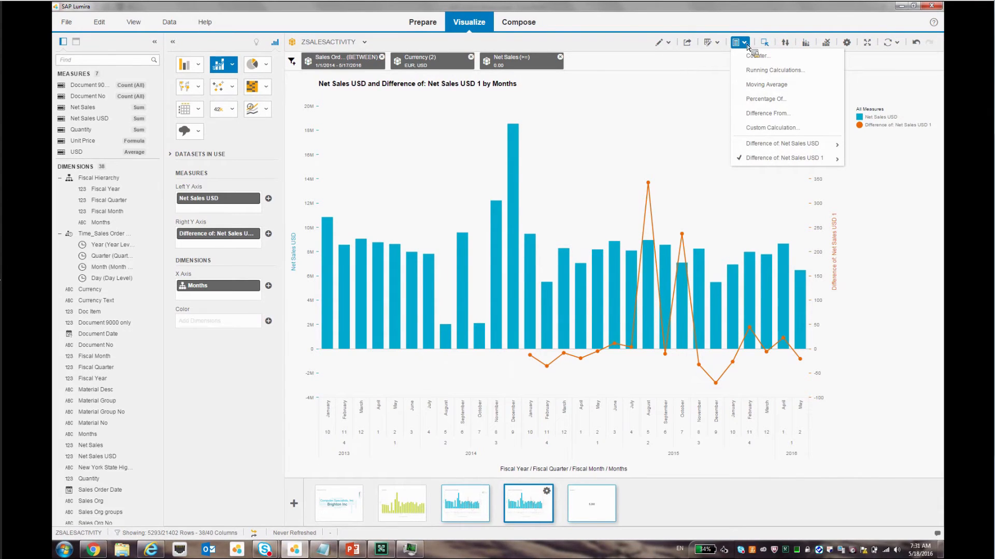
left_click(717, 43)
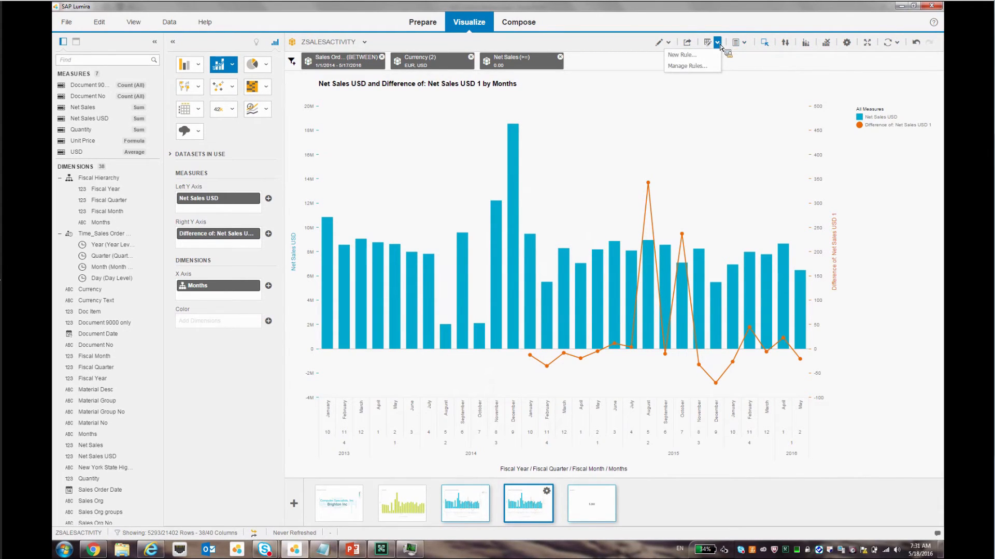
left_click(744, 43)
left_click(762, 115)
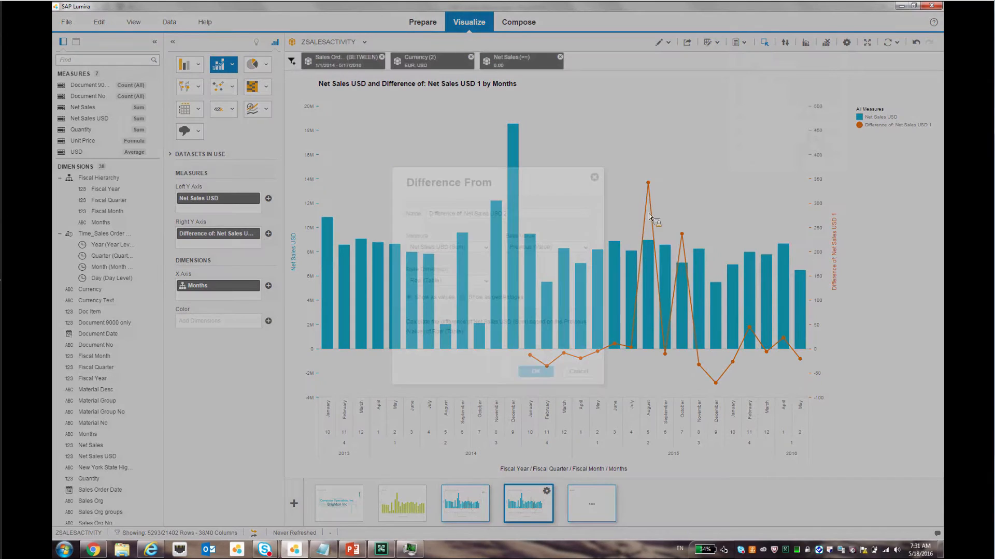
left_click(485, 281)
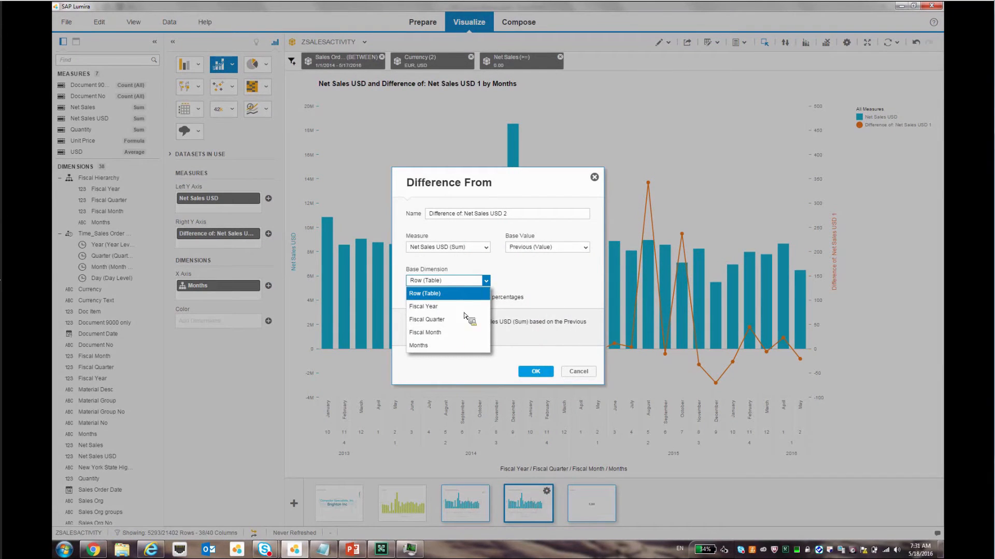
left_click(430, 295)
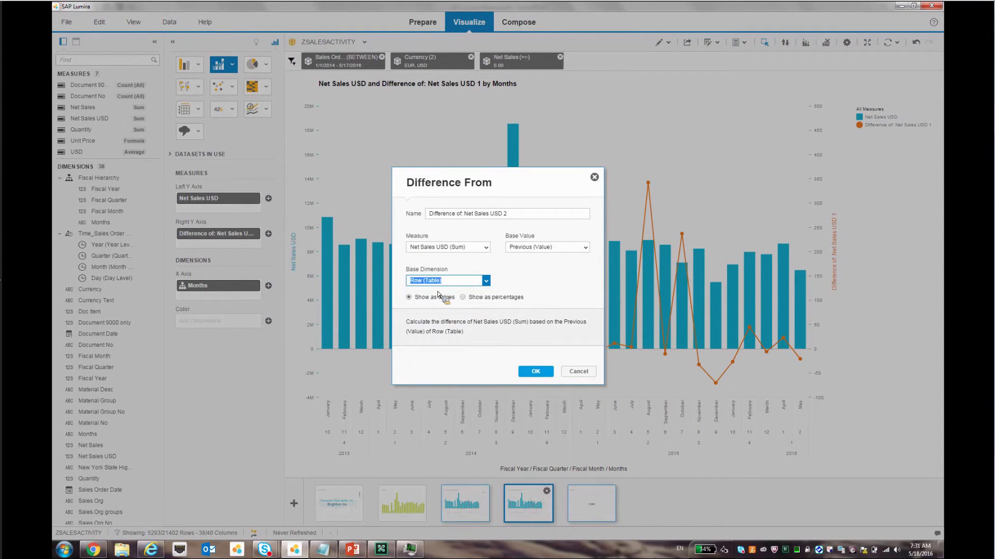
left_click(536, 372)
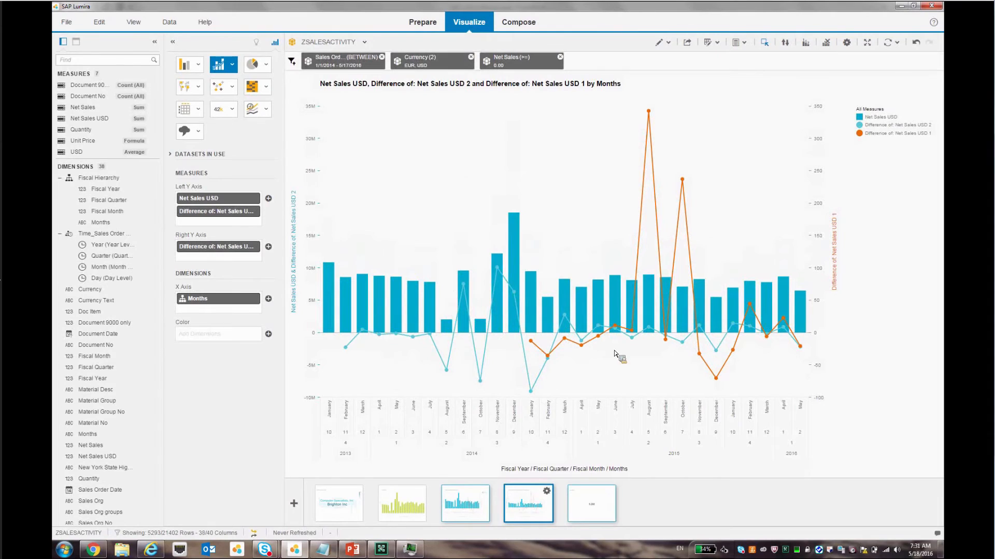
mouse_move(254, 251)
left_click_drag(257, 251, 225, 251)
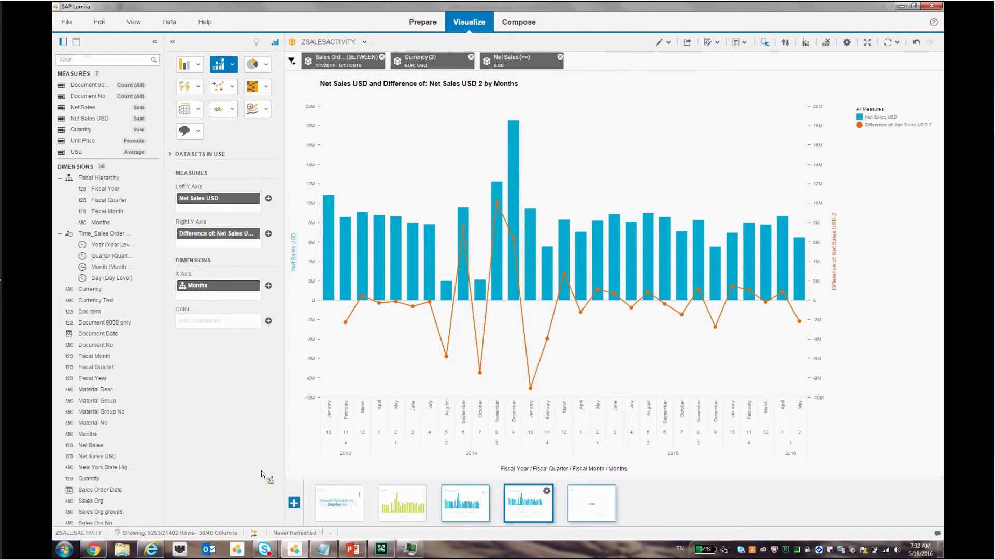
Create a new crosstab with Net Sales USD as the measure, Measures in the rows and the Fiscal Hierarchy's Months in the columns.
left_click(295, 504)
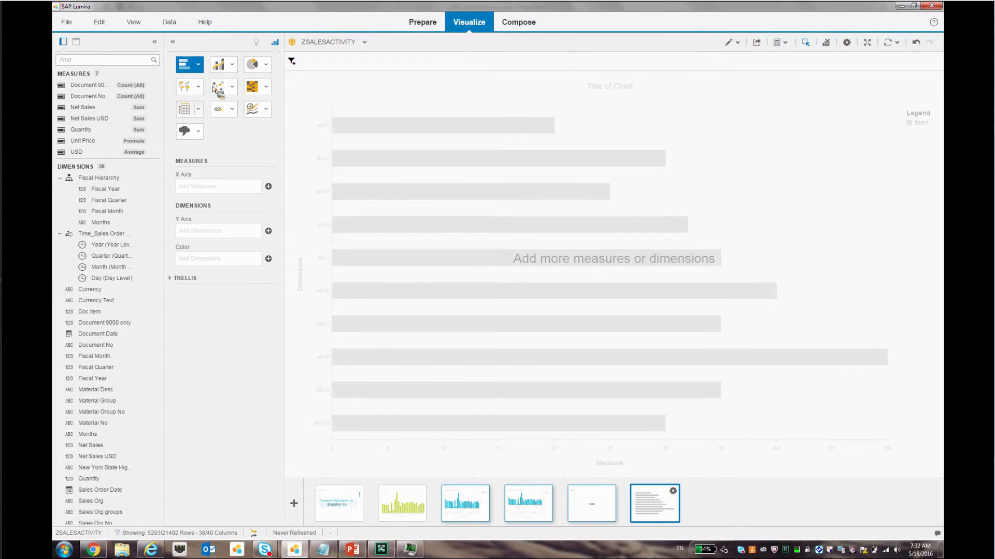
left_click(199, 110)
left_click(195, 147)
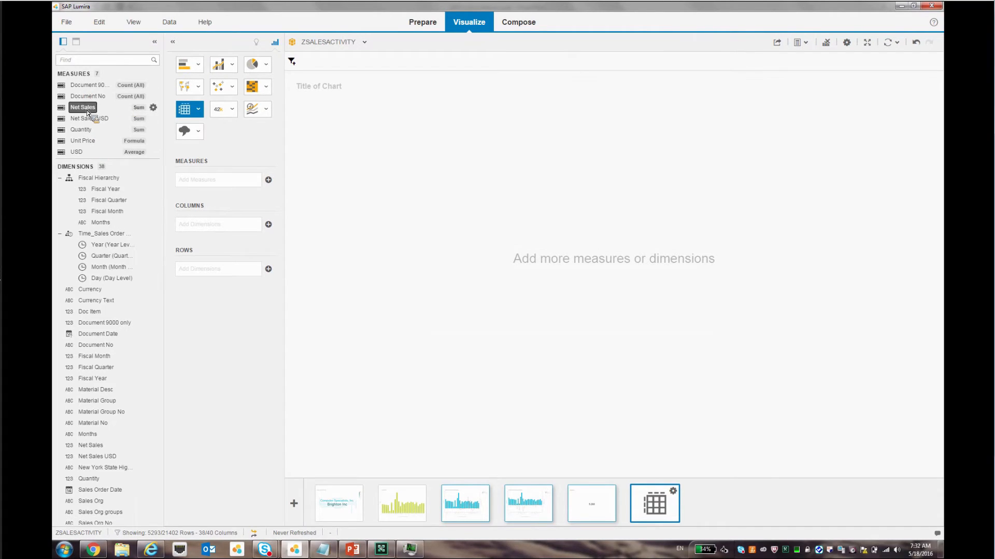
left_click_drag(89, 118, 210, 190)
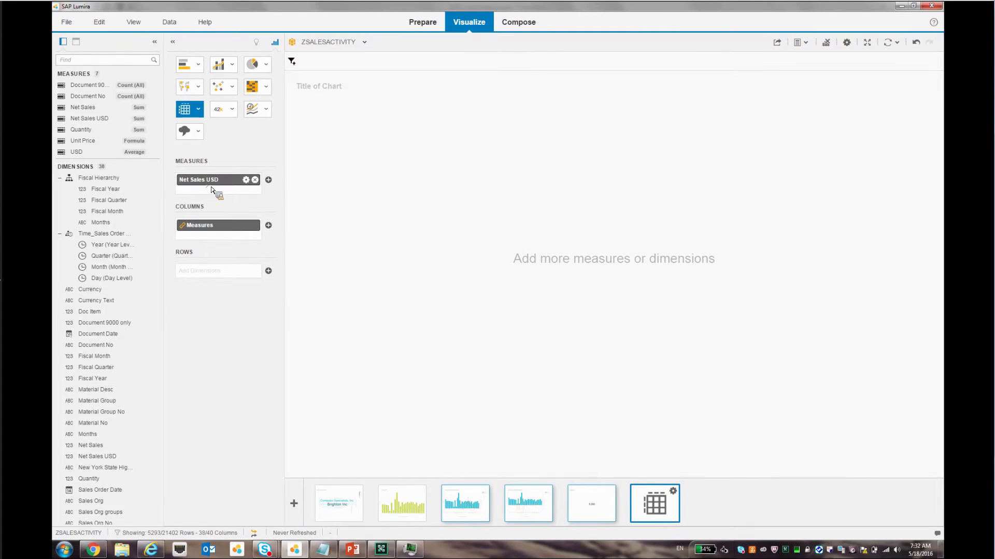
left_click_drag(200, 240, 202, 273)
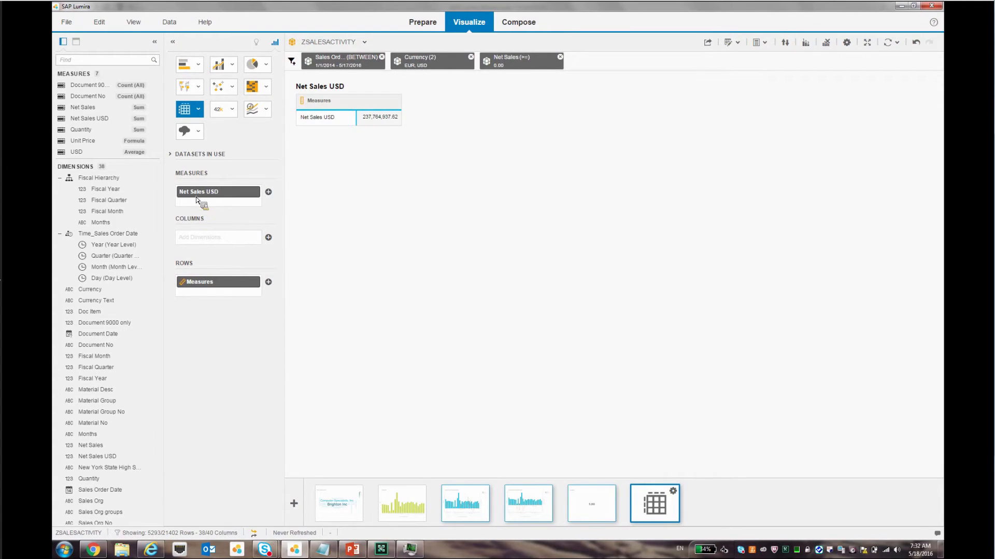
left_click(103, 209)
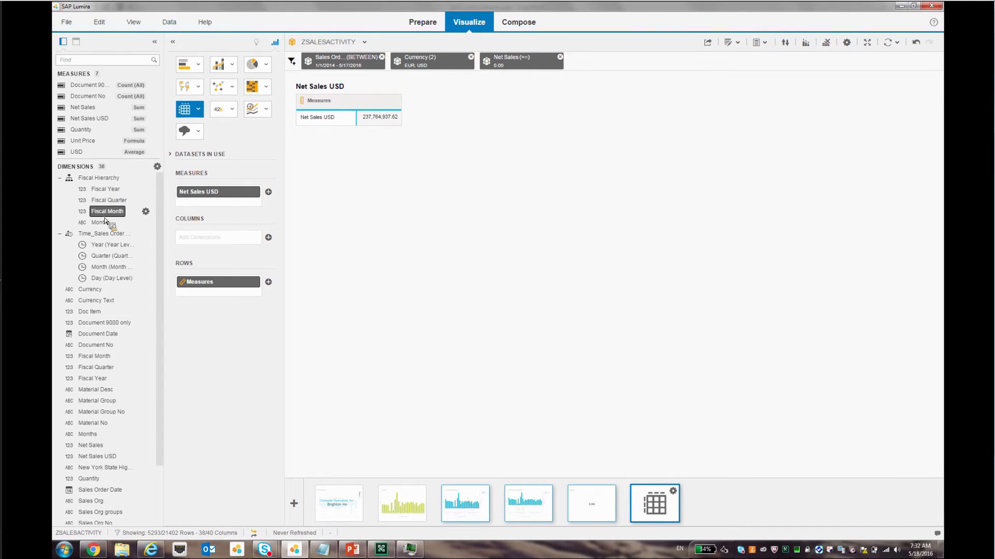
left_click_drag(108, 226, 207, 241)
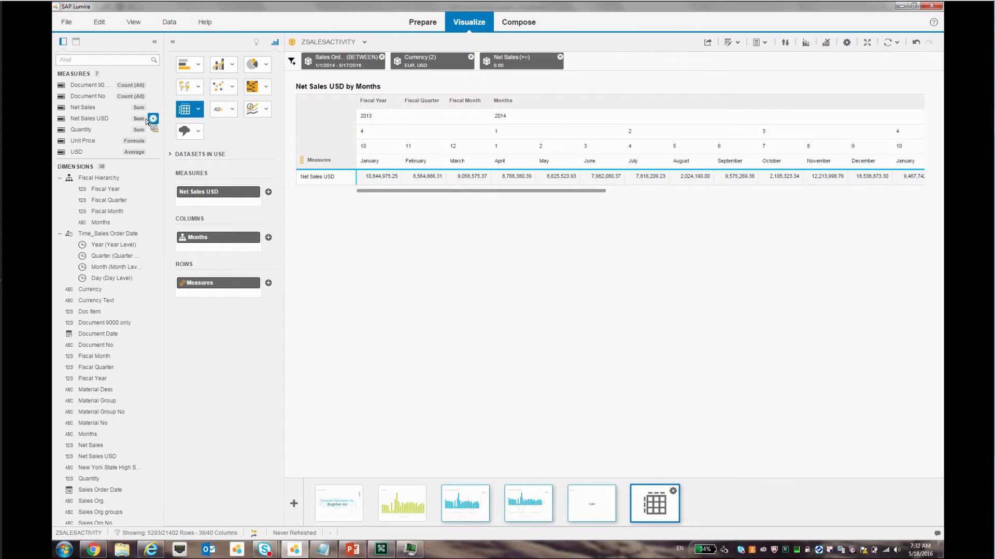
Set the display format of the Net Sales USD measure to 0 decimals.
left_click(153, 119)
left_click(186, 138)
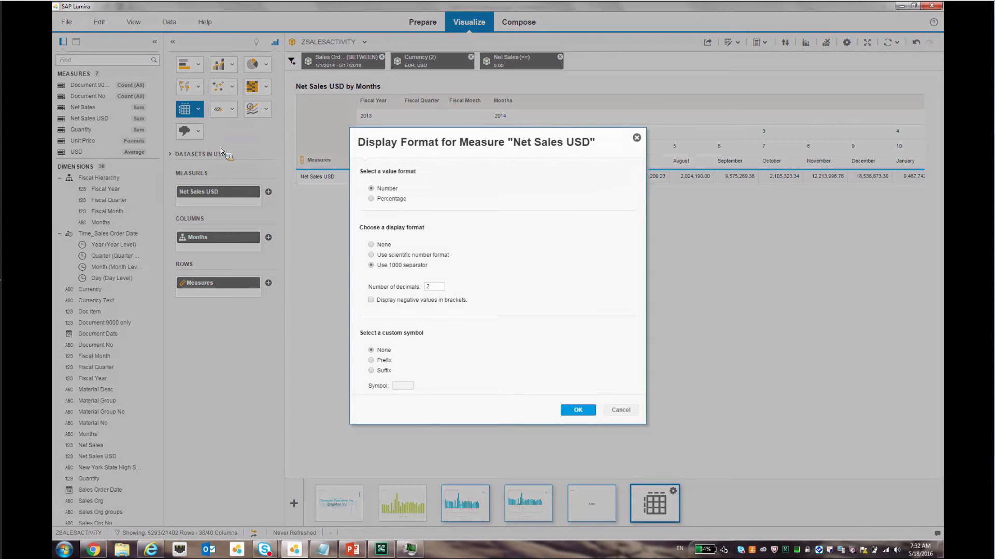
double_click(434, 286)
type("0")
left_click(574, 411)
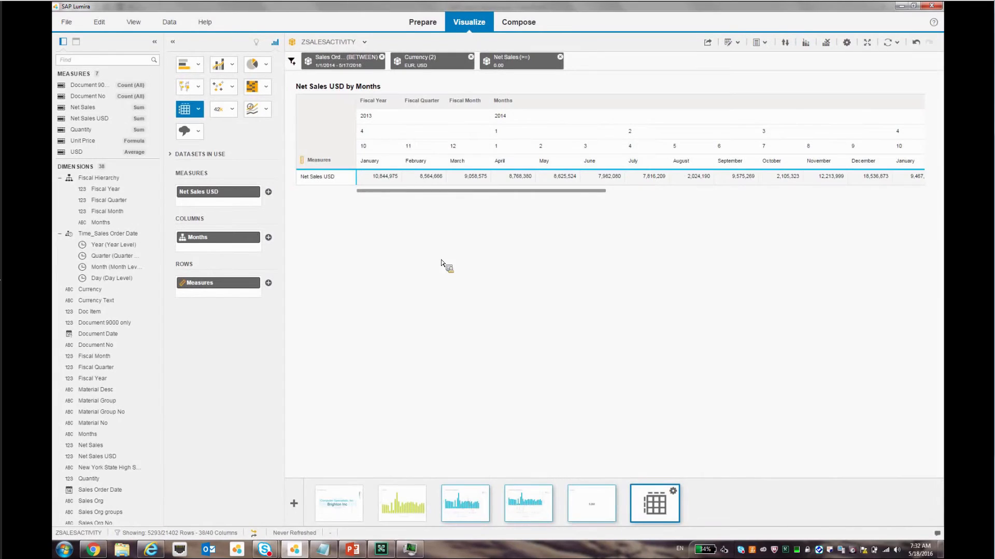
Add a Percentage Of calculation on Net Sales USD to the crosstab, with Fiscal Year as the base dimension.
left_click(764, 46)
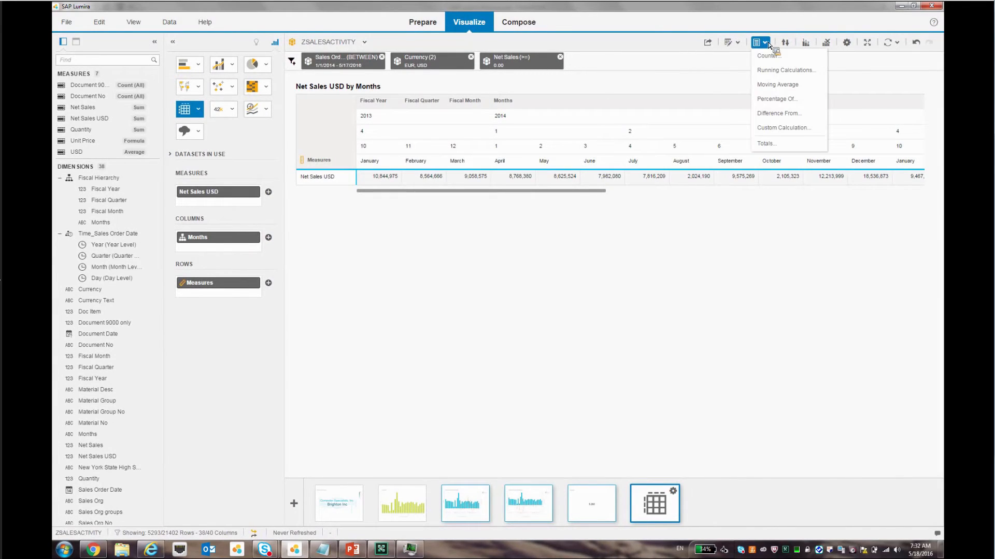
left_click(780, 105)
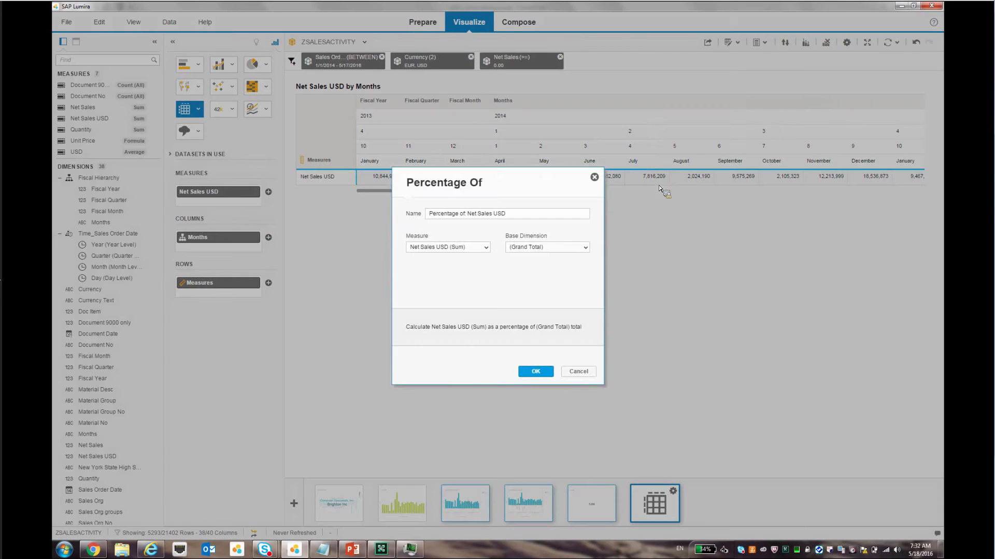
left_click(586, 248)
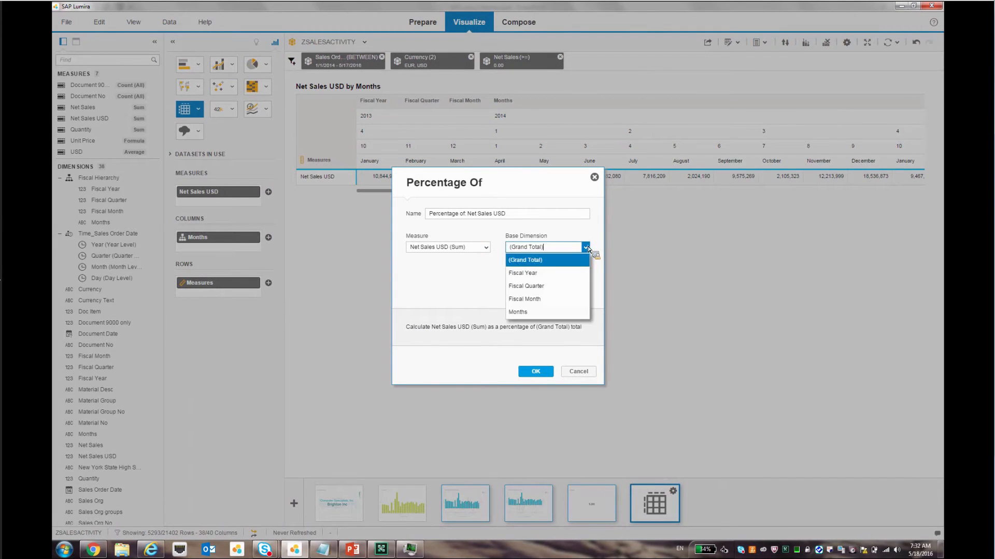
left_click(536, 271)
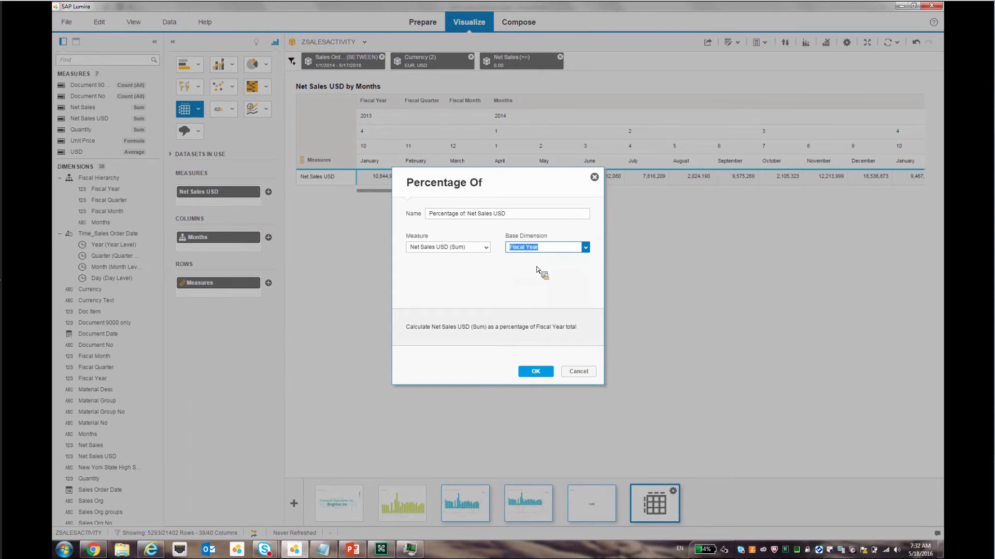
left_click(535, 372)
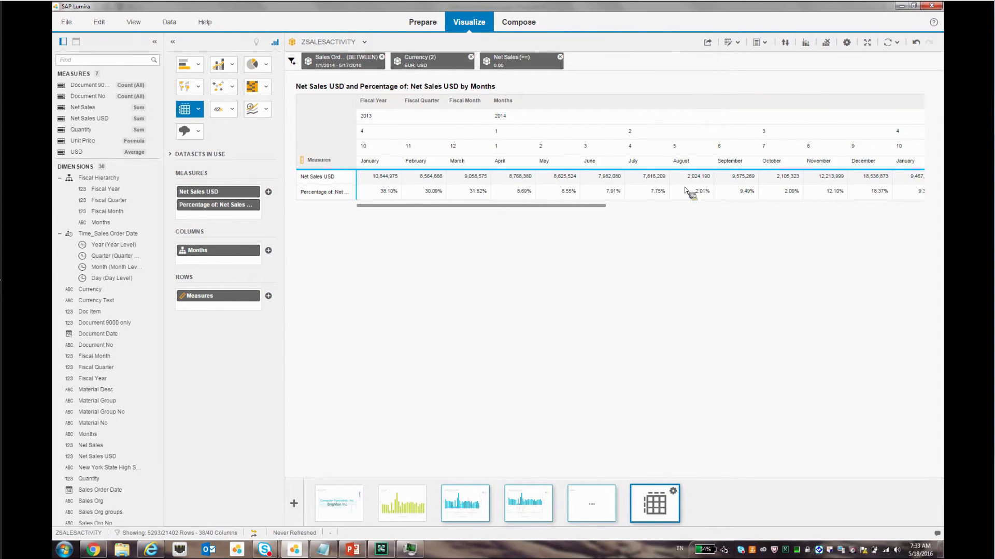
Filter the current crosstab by Fiscal Year to include only 2014 and 2015.
left_click(651, 207)
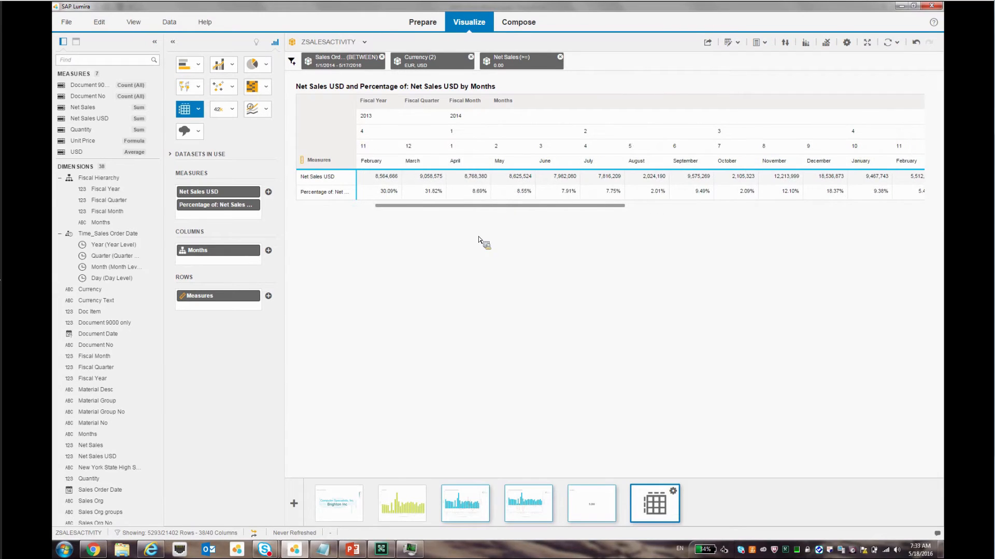
left_click(365, 206)
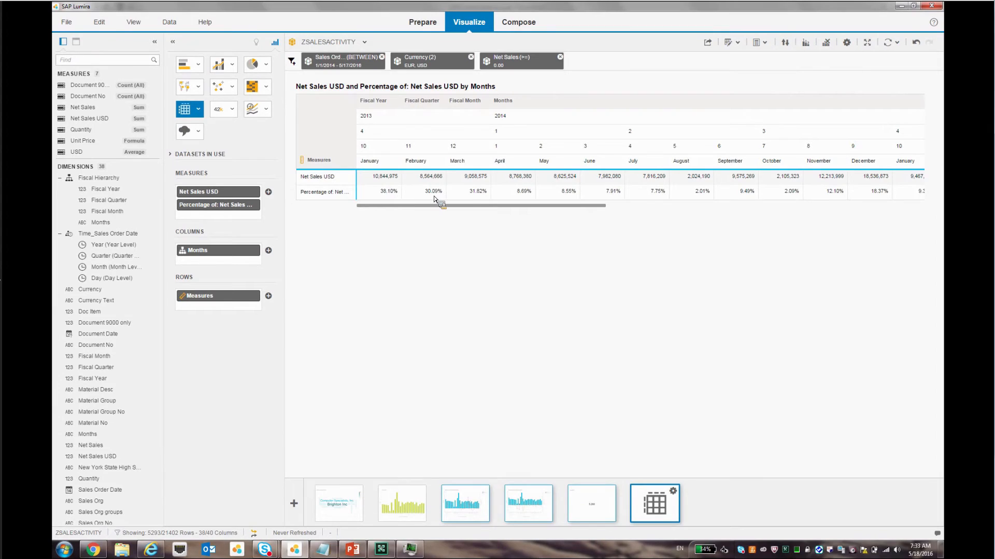
left_click(378, 121)
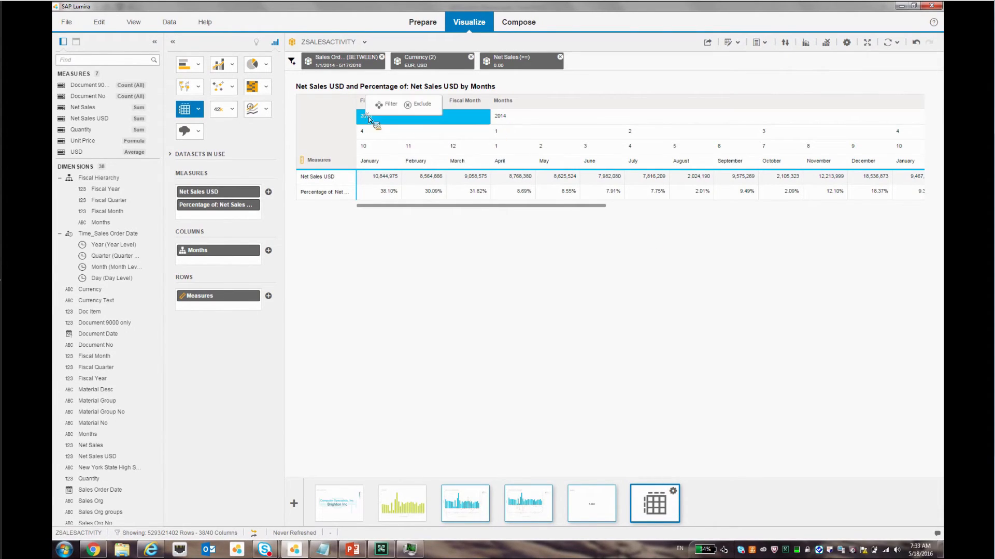
left_click(648, 261)
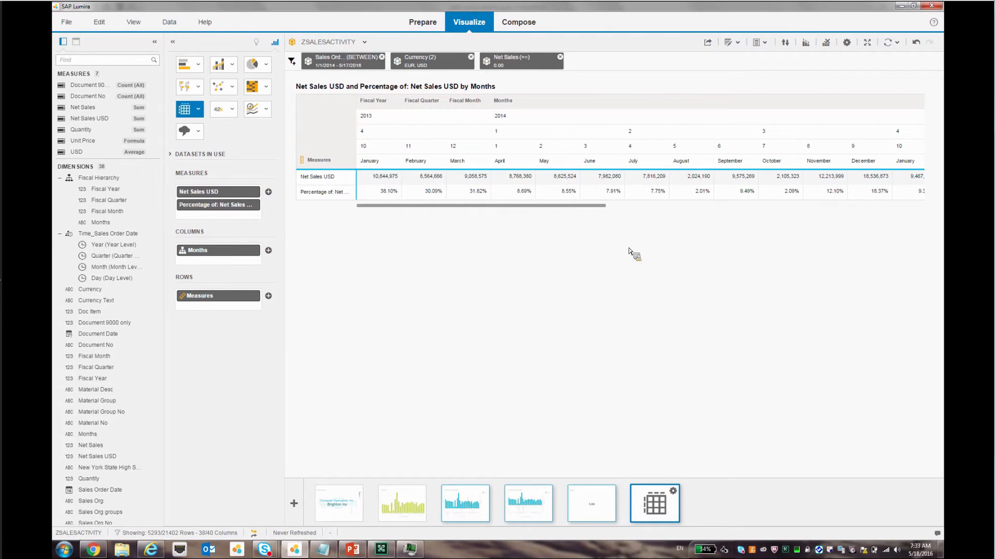
left_click(292, 62)
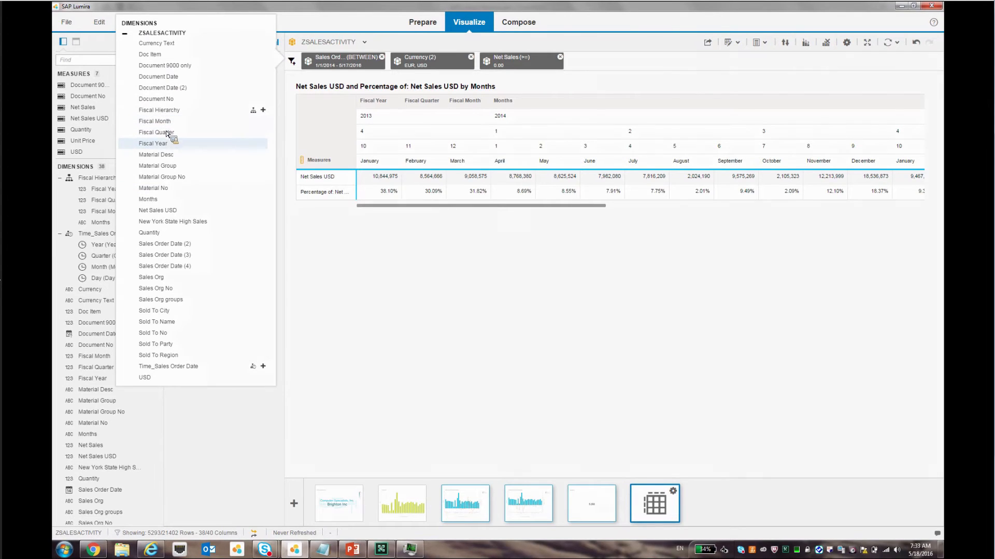
left_click(175, 145)
left_click(328, 210)
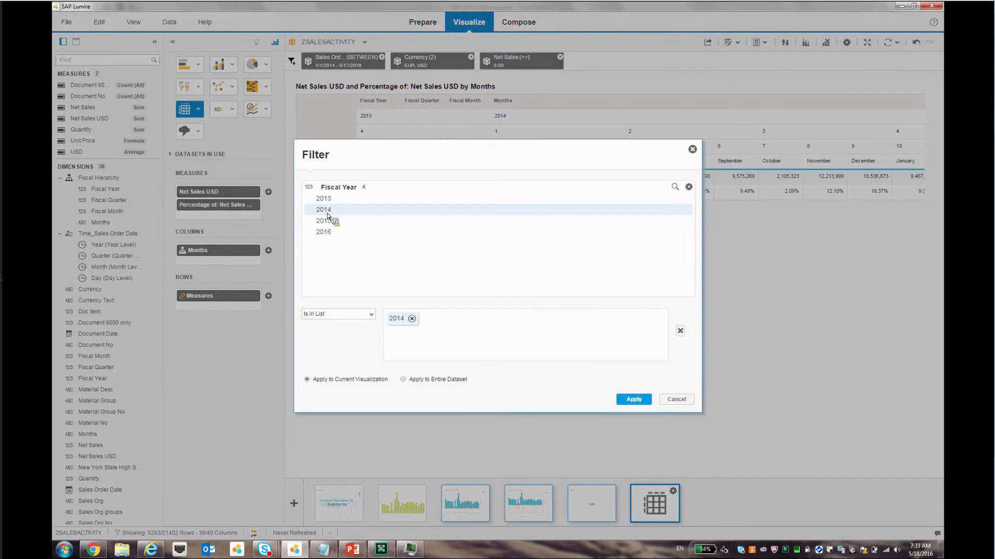
left_click(326, 221)
left_click(633, 400)
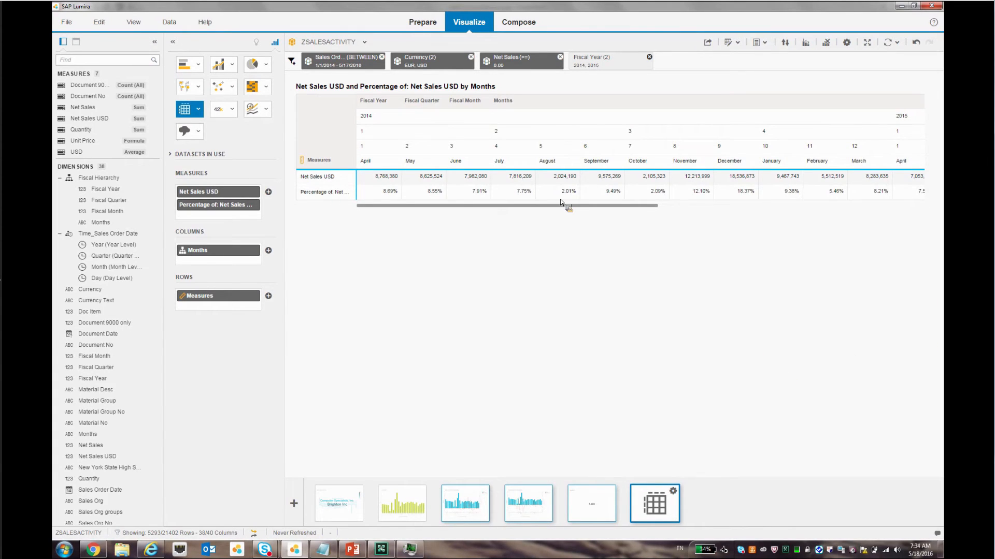
Add a Difference From calculation on Net Sales USD to the crosstab, based on the previous value of Fiscal Year and shown as values.
left_click_drag(559, 207, 599, 208)
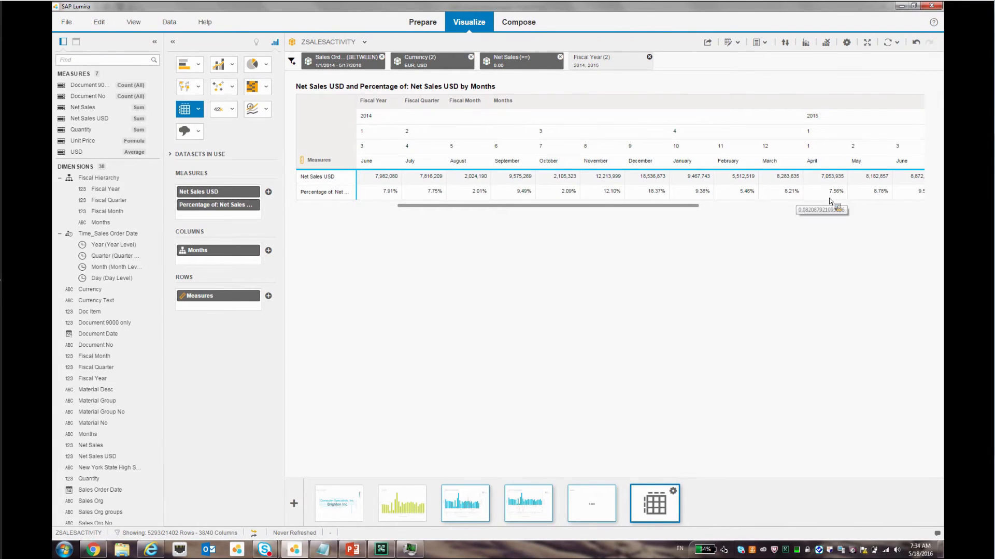
left_click_drag(622, 207, 562, 208)
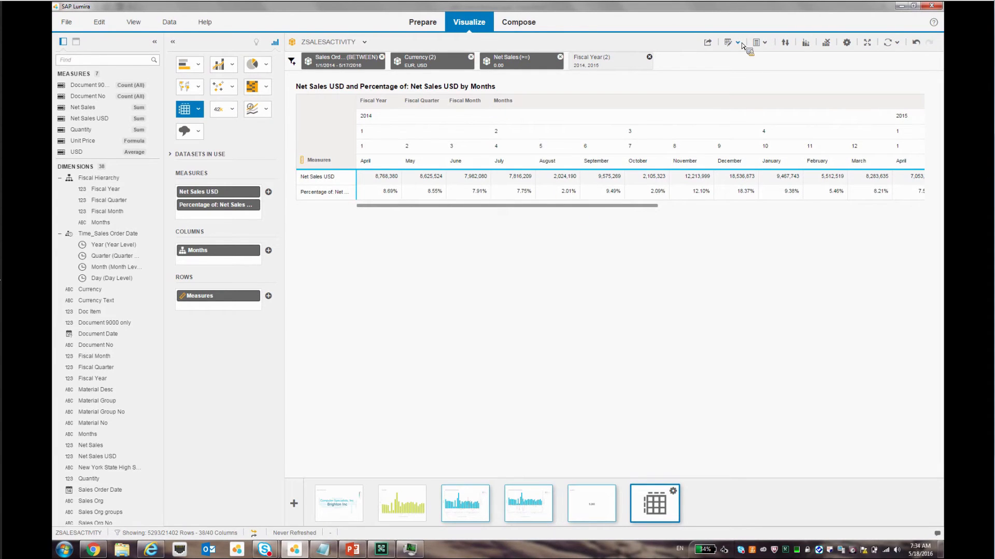
left_click(761, 43)
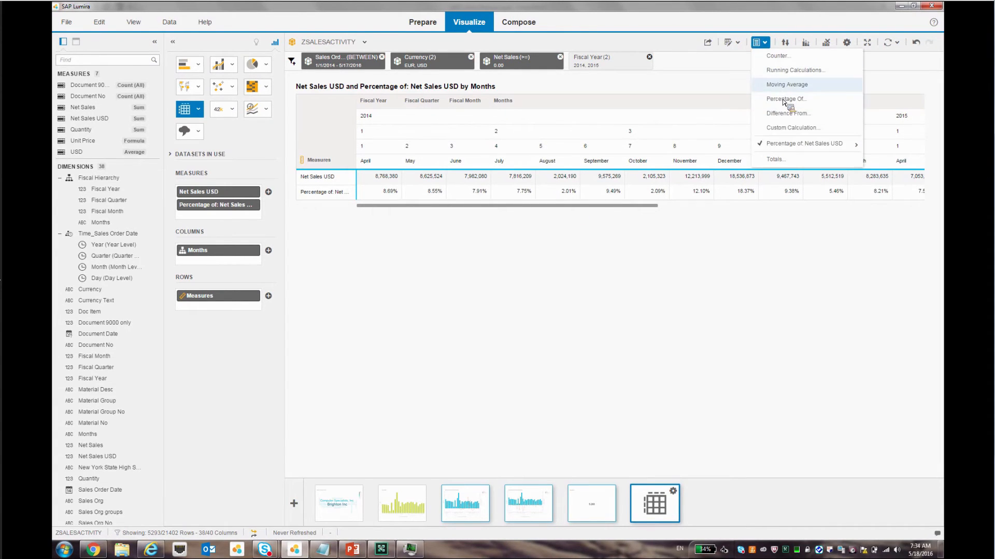
left_click(789, 113)
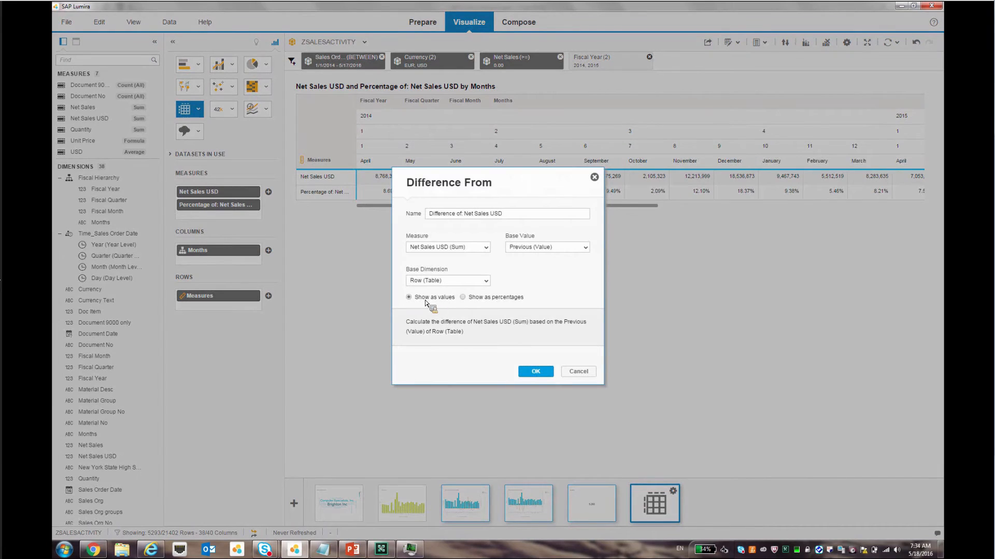
left_click(487, 281)
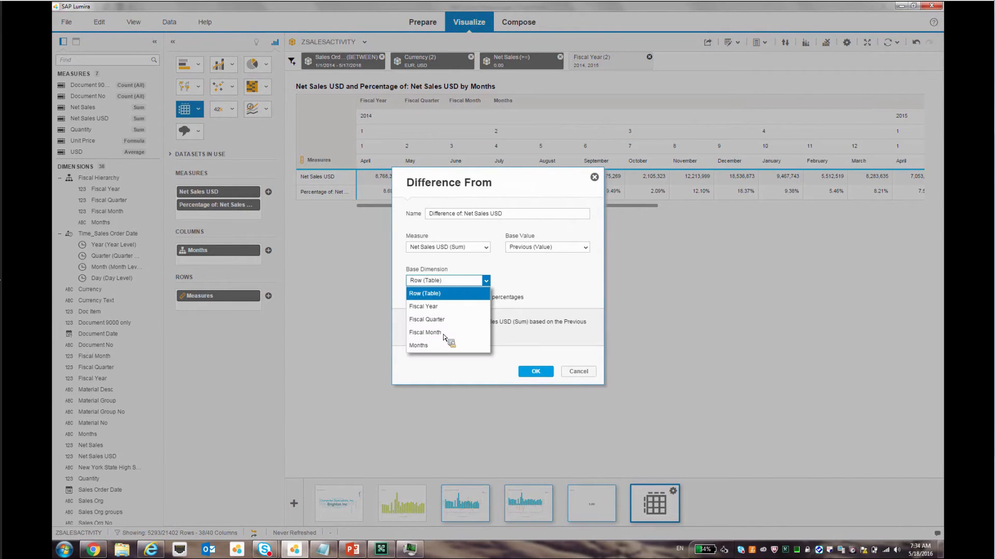
left_click(438, 308)
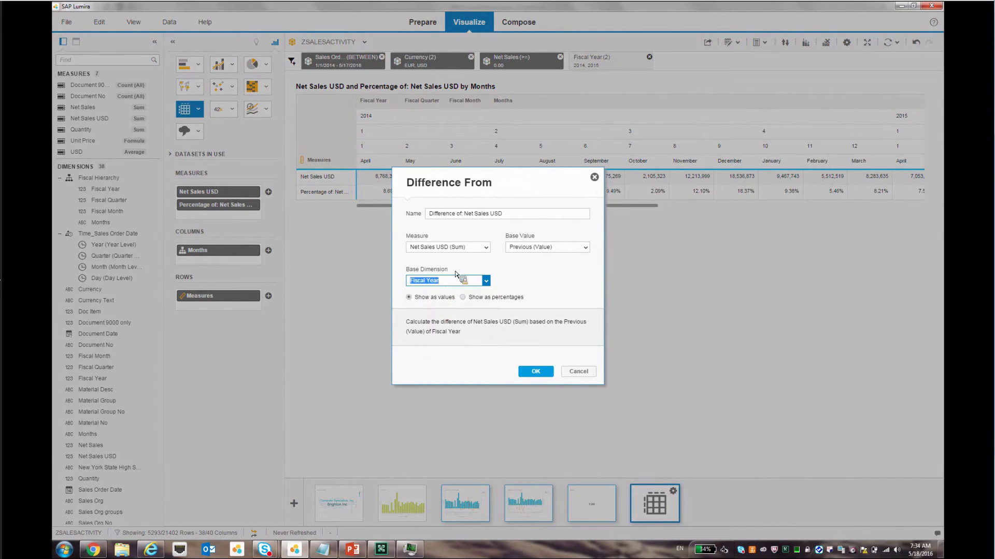
left_click(463, 298)
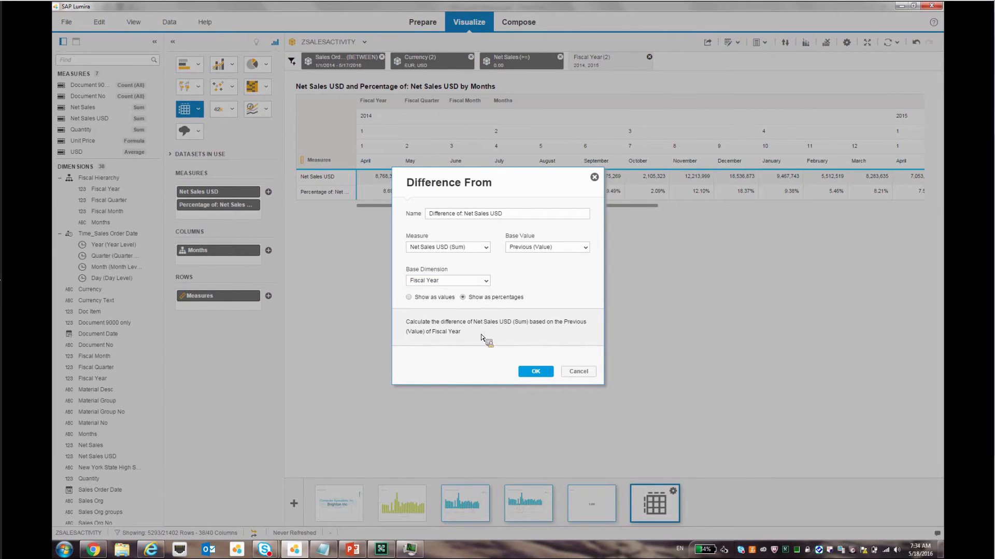
left_click(414, 297)
left_click(535, 372)
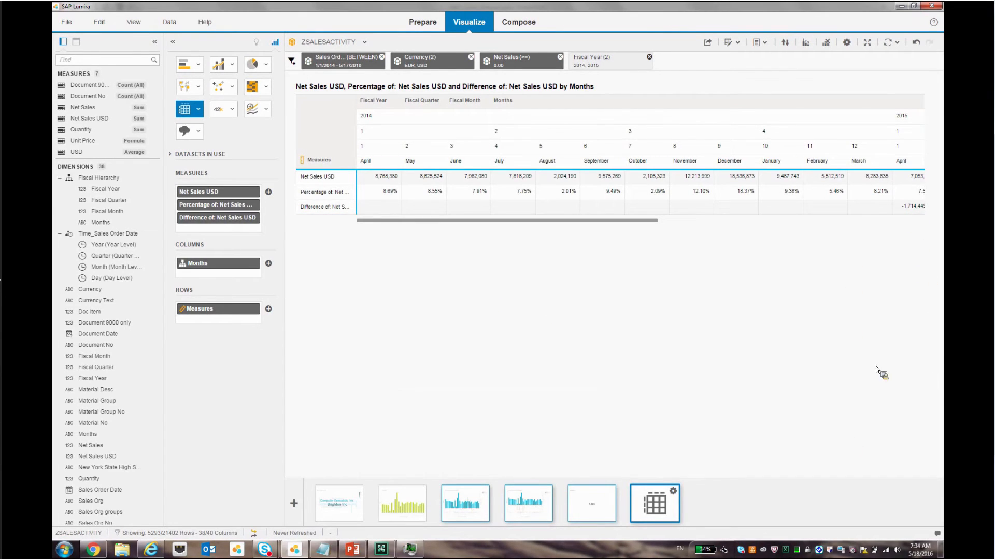
Add a new visualization and change its type to a crosstab.
left_click_drag(610, 223, 705, 222)
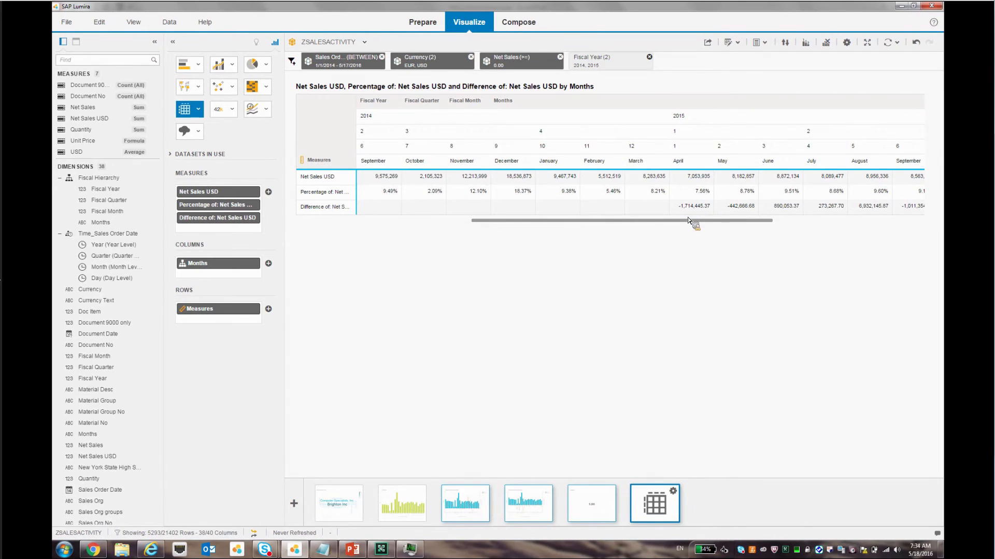
left_click_drag(697, 224, 561, 228)
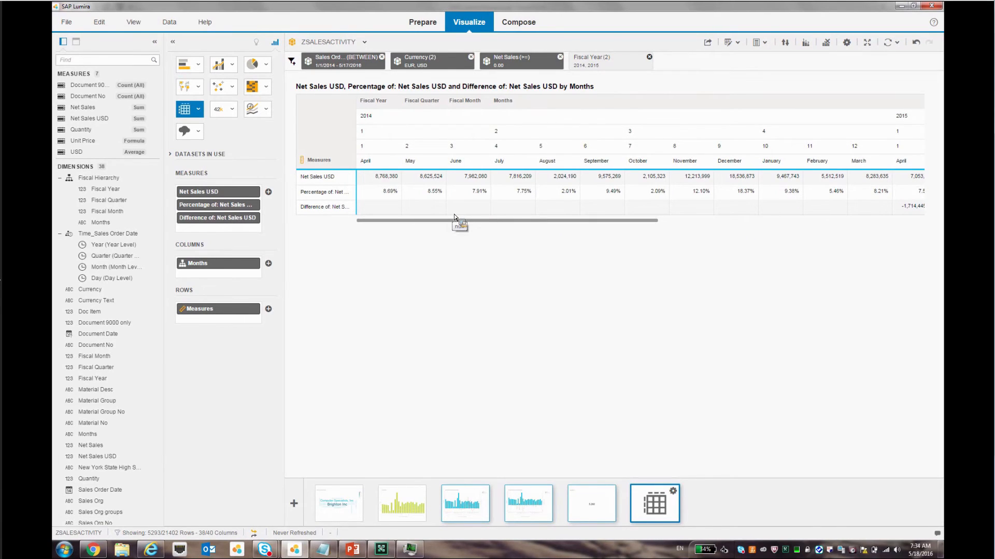
left_click_drag(454, 214, 302, 504)
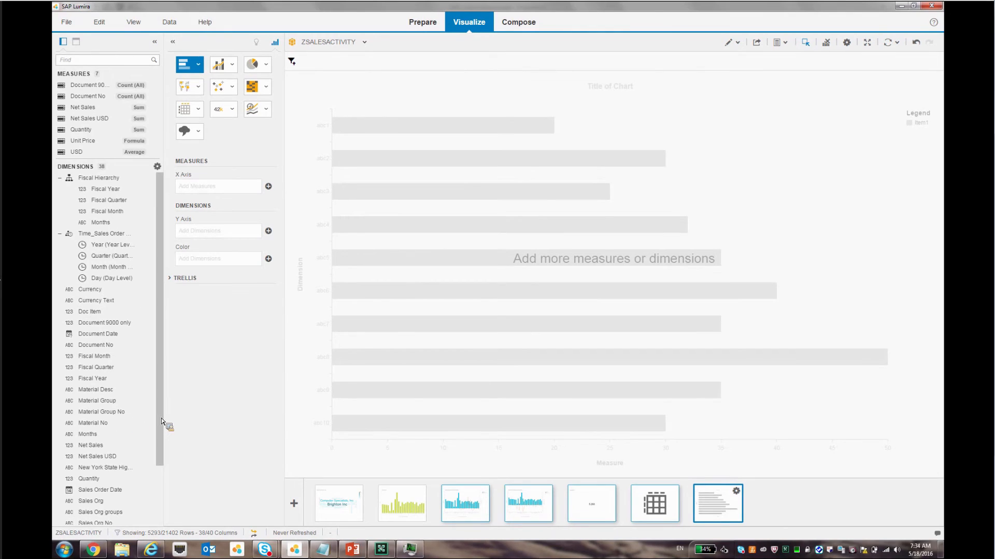
left_click_drag(160, 428, 173, 483)
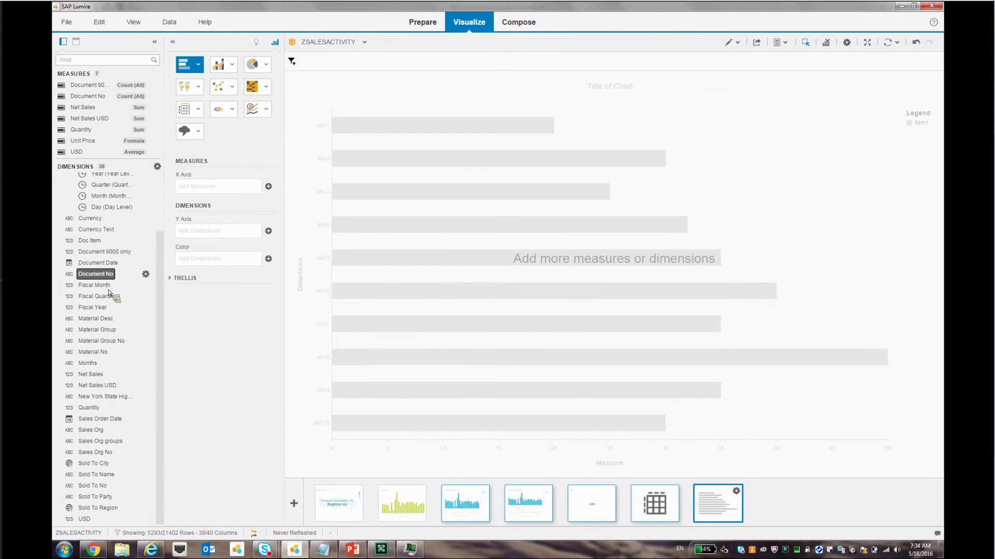
left_click(198, 109)
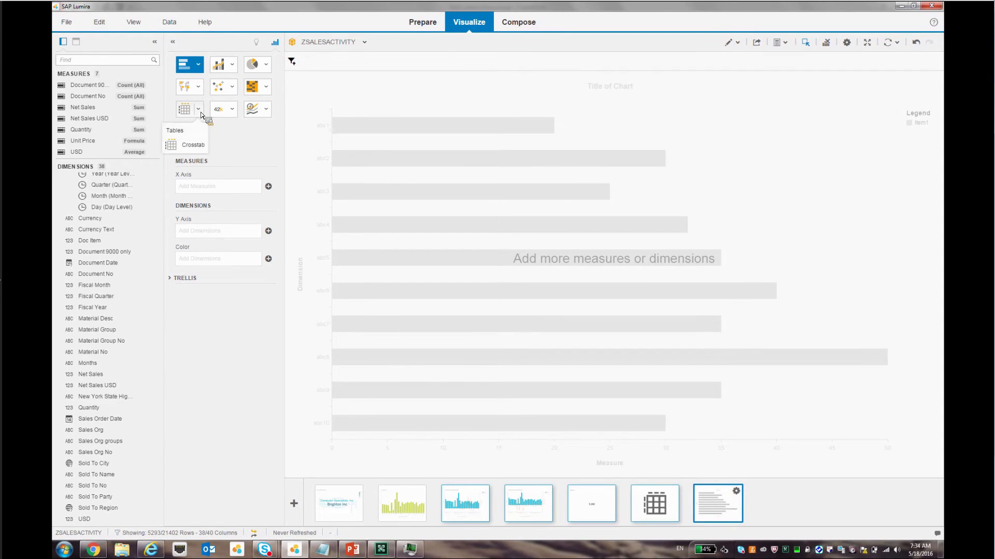
left_click(193, 147)
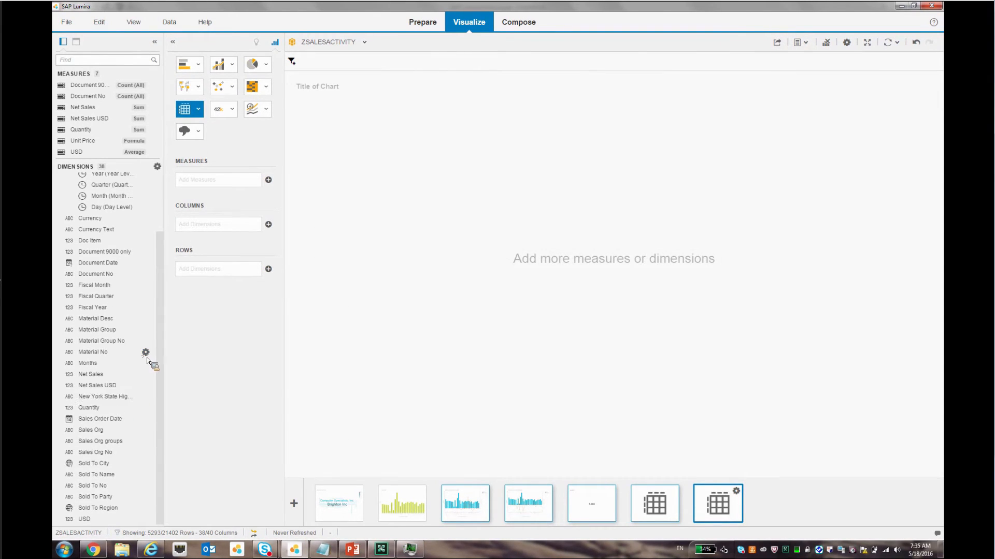
Build the crosstab with Net Sales USD as the measure, Sold To Name in the rows and Measures in the columns.
left_click_drag(160, 359, 162, 426)
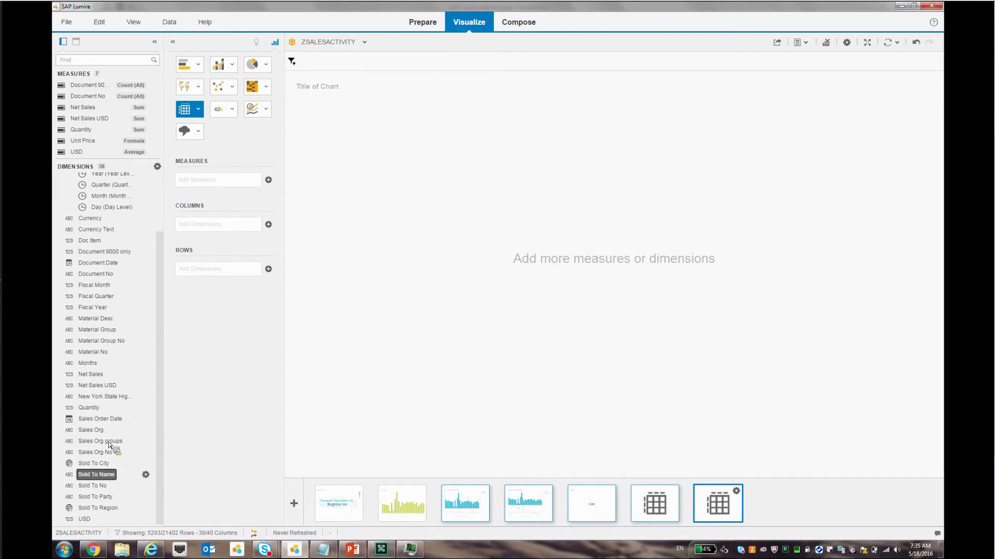
left_click_drag(103, 475, 222, 228)
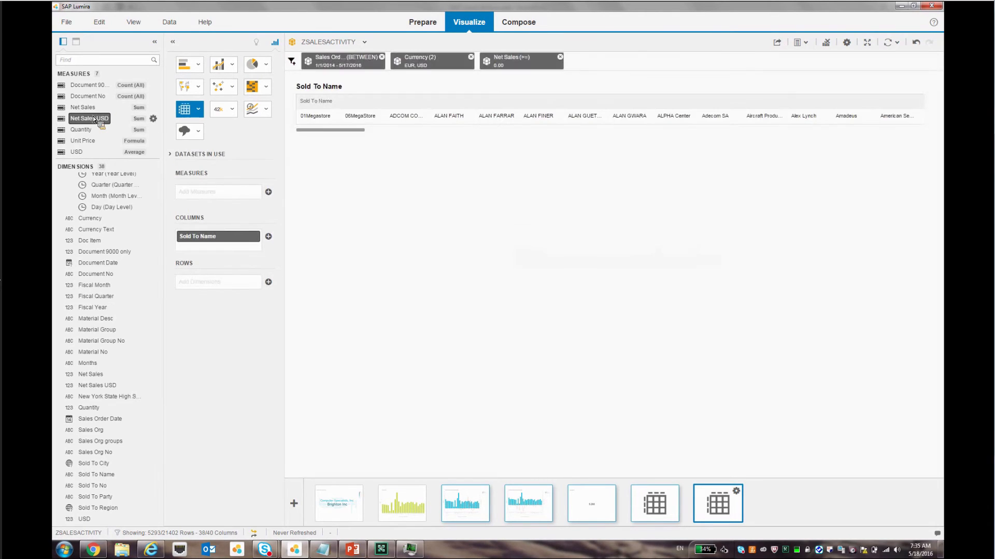
left_click_drag(81, 111, 210, 193)
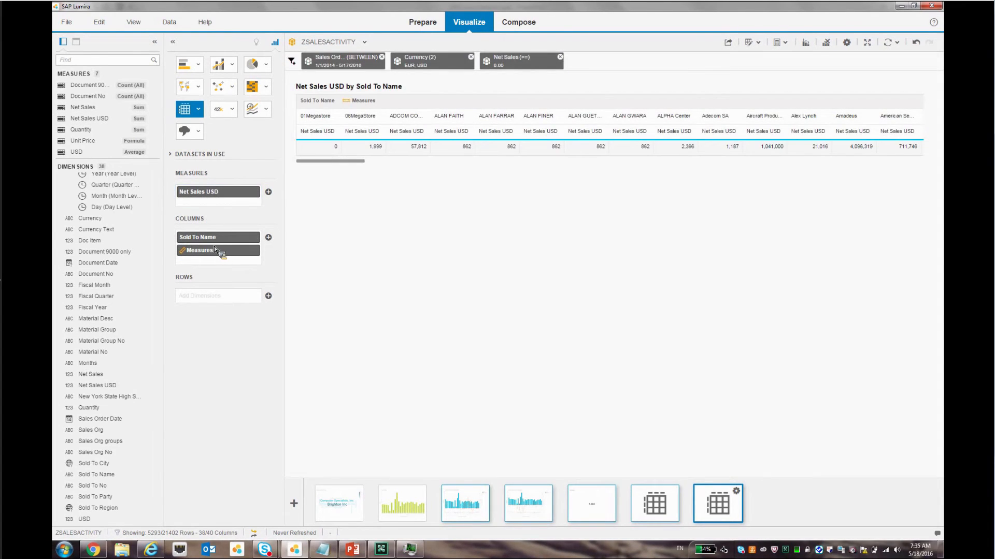
left_click_drag(209, 254, 216, 304)
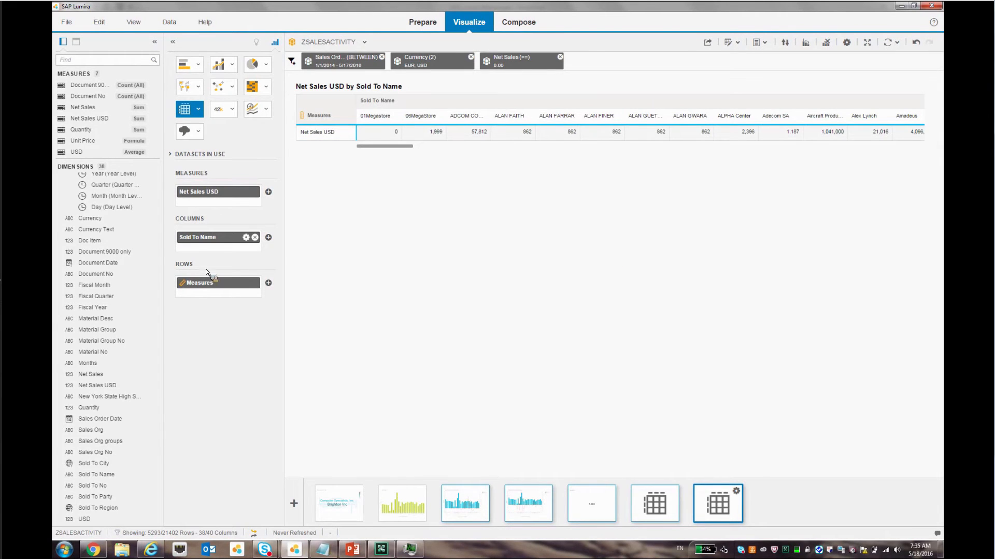
mouse_move(204, 239)
left_mouse_down()
mouse_move(208, 298)
mouse_move(207, 262)
mouse_move(202, 277)
left_mouse_up()
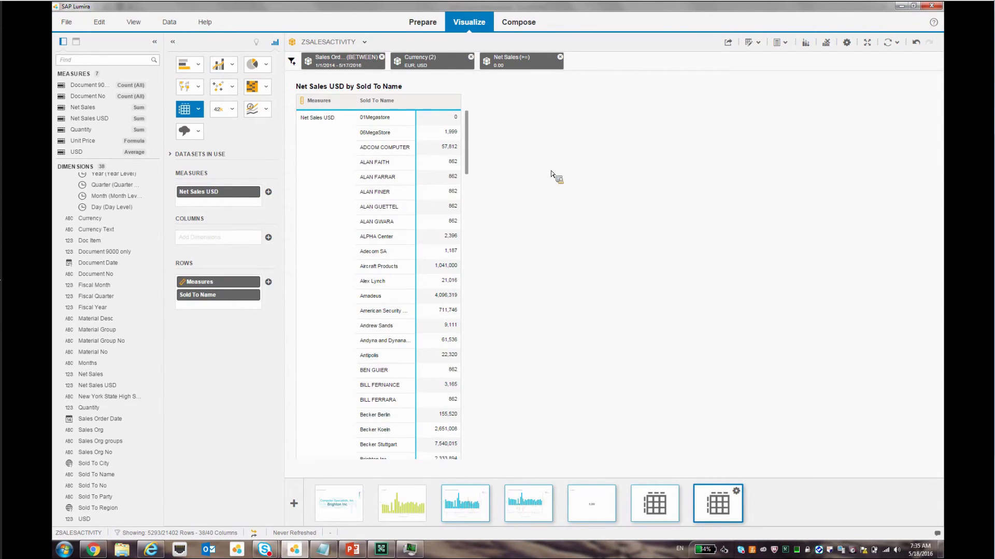
left_click_drag(223, 284, 223, 237)
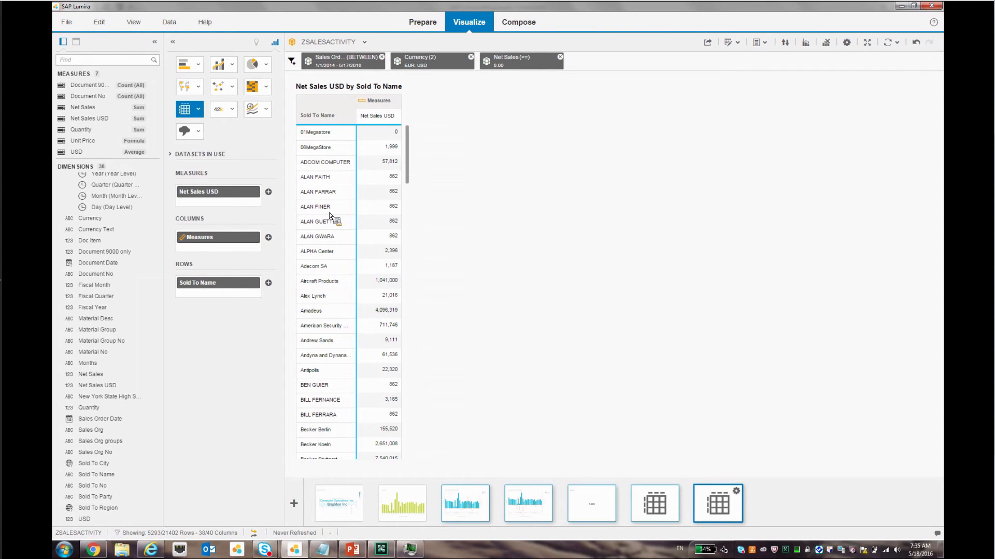
Rank the crosstab by the top 10 Net Sales USD values across (ALL) dimensions.
left_click(805, 43)
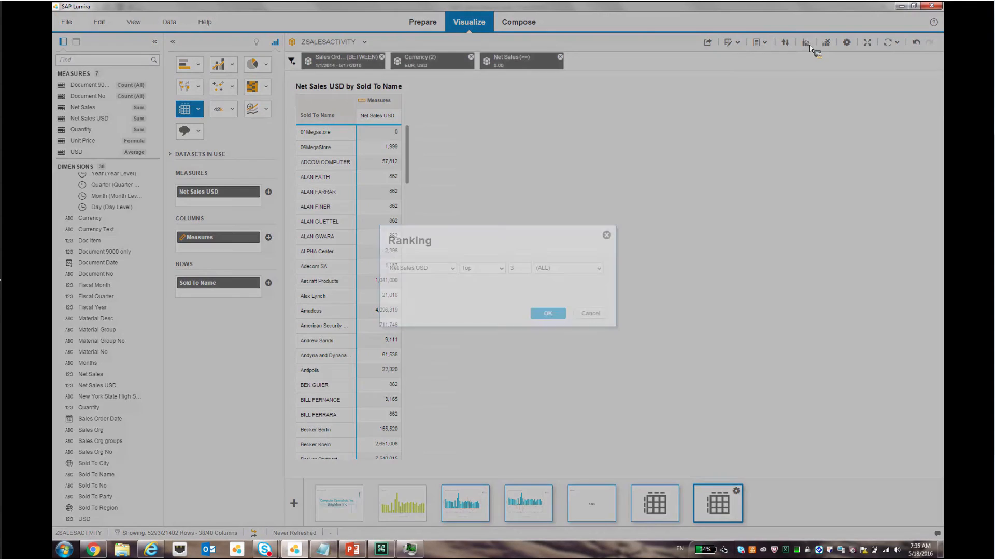
double_click(522, 271)
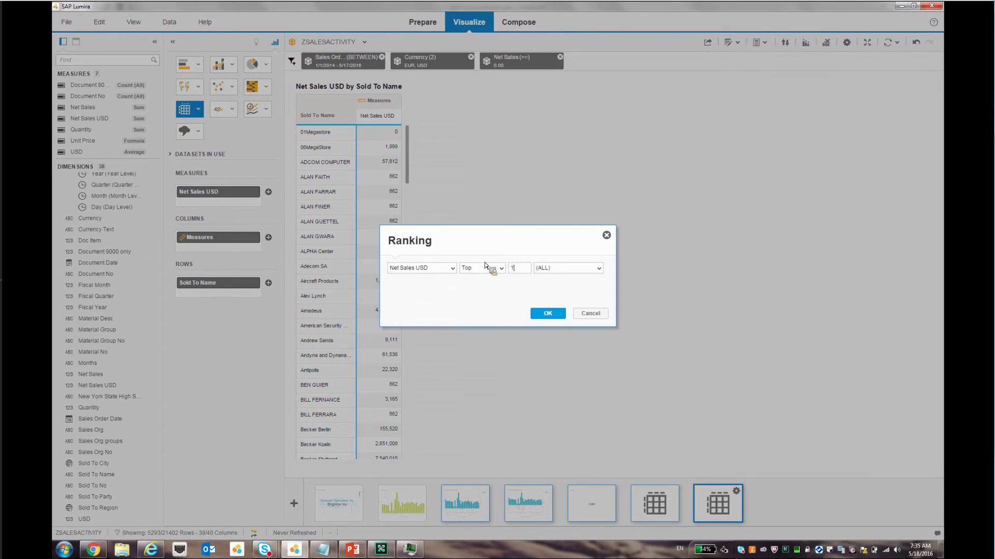
left_click(598, 268)
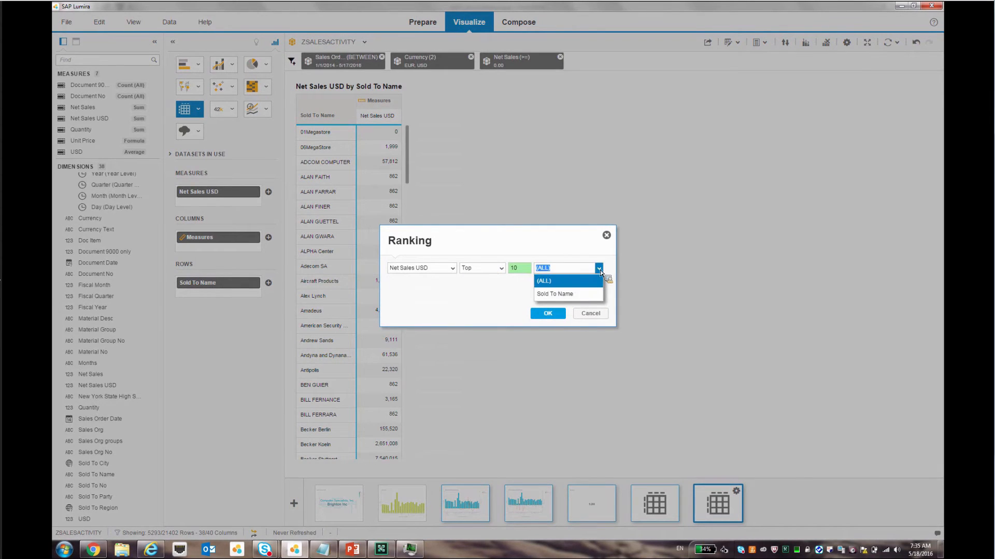
left_click(600, 269)
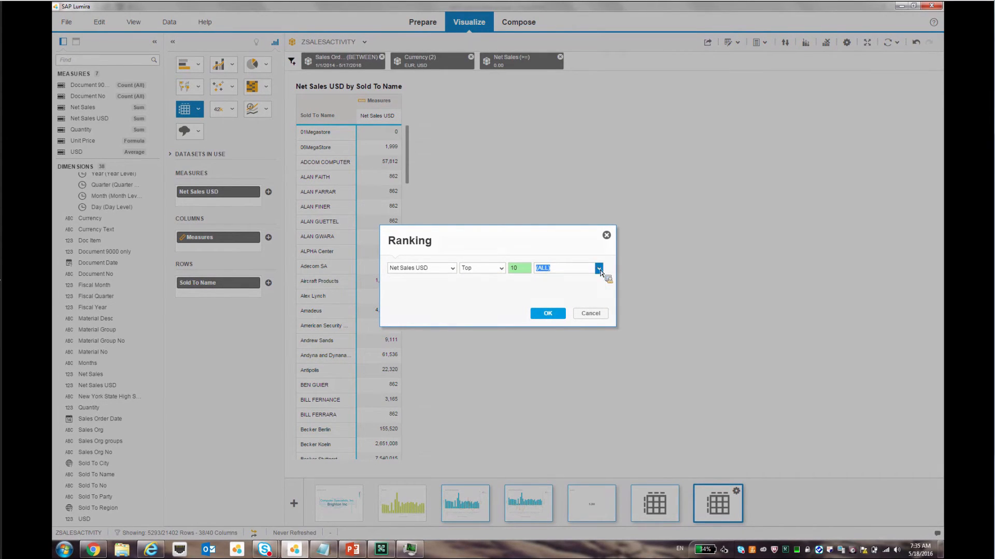
left_click(549, 312)
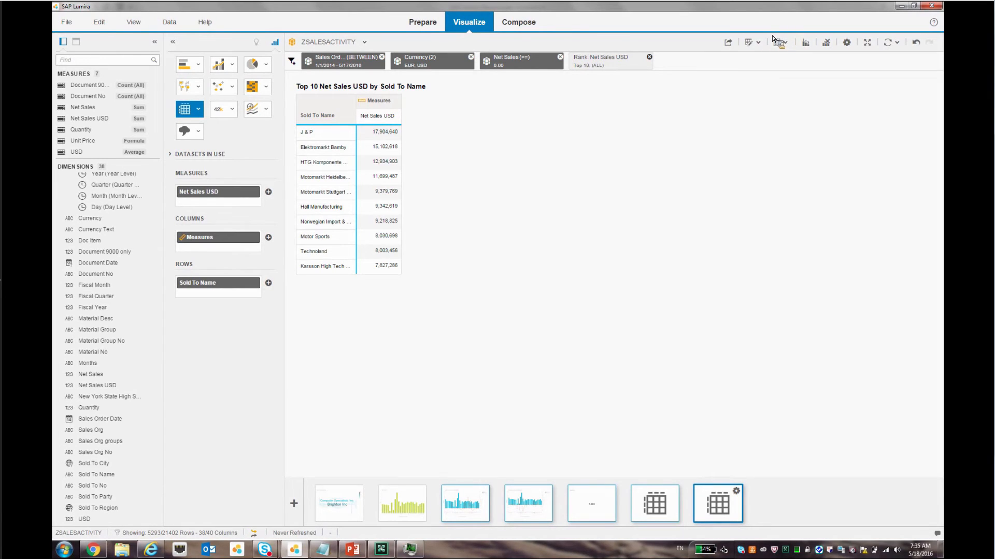
left_click(785, 42)
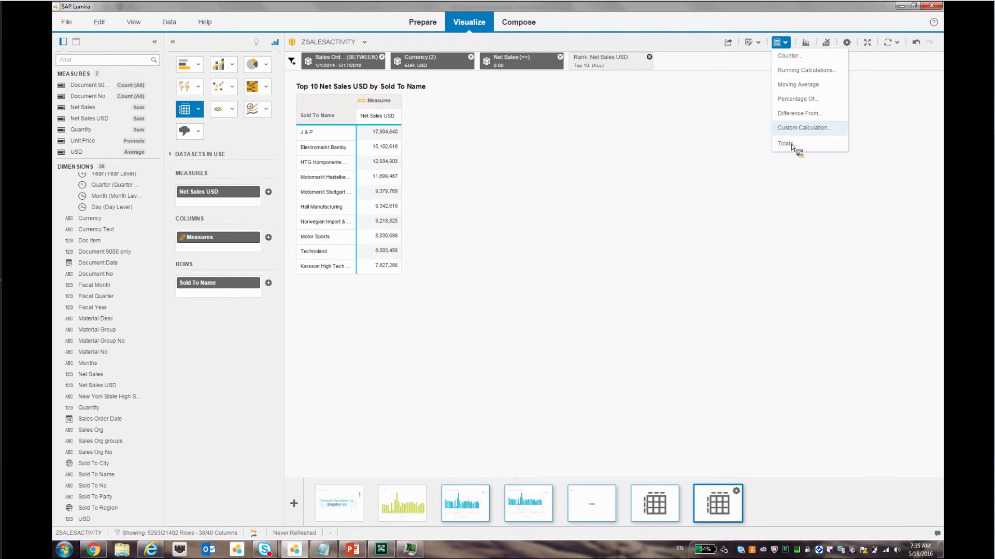
left_click(791, 129)
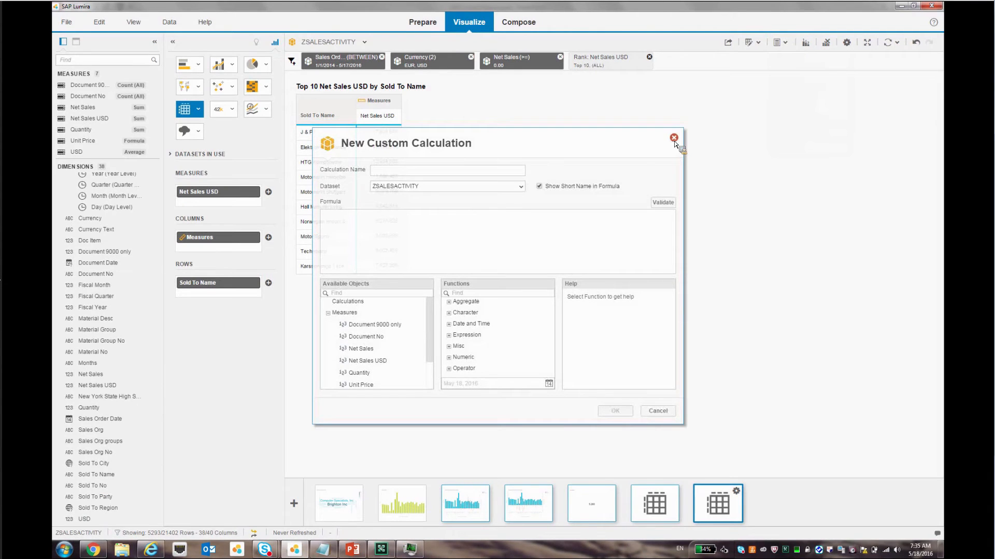
left_click(673, 137)
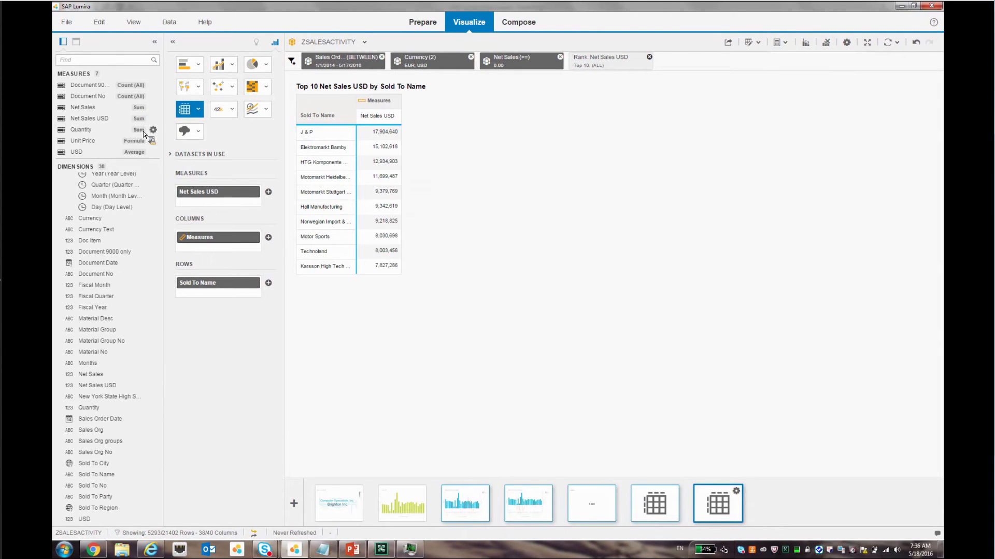
Add the Quantity measure to the top 10 crosstab below Net Sales USD.
left_click_drag(81, 133, 210, 207)
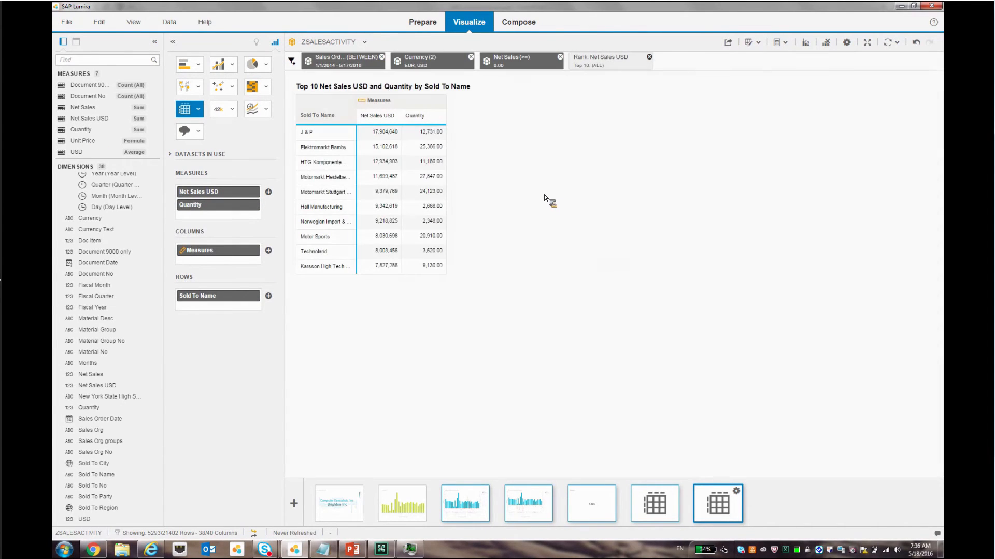
left_click(846, 42)
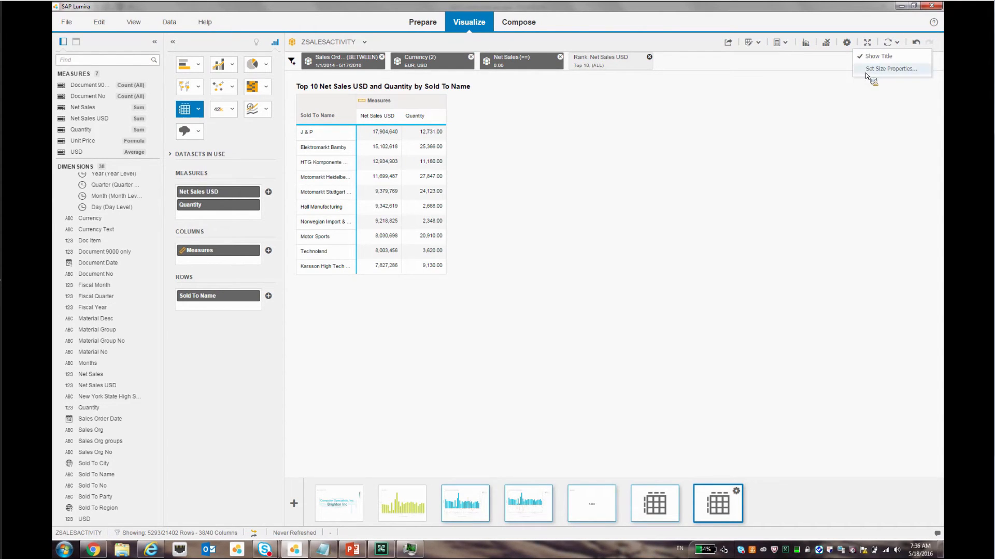
left_click(806, 43)
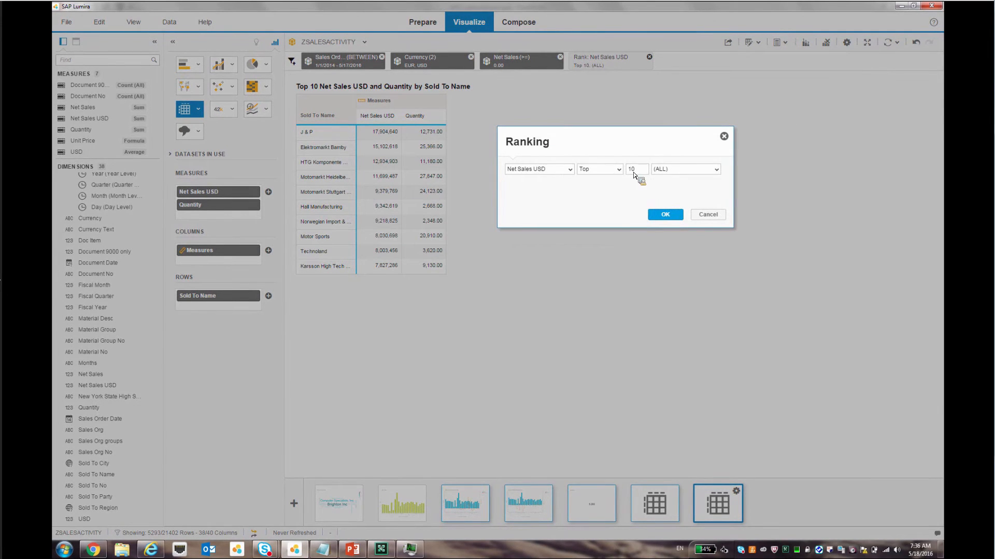
left_click(659, 211)
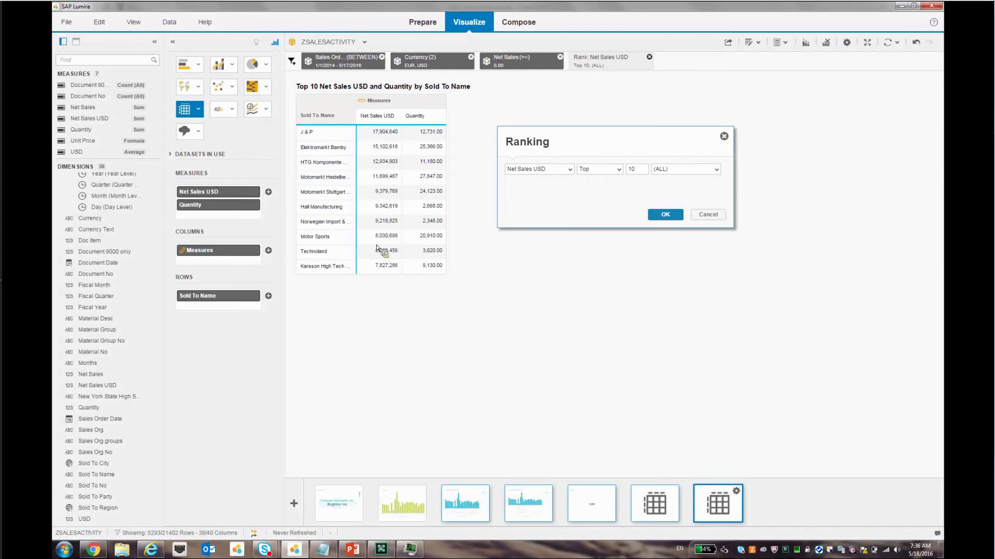
Create a custom calculation named Unit Price in the crosstab with the formula {DS1.Net Sales} / {DS1.Quantity}.
left_click(781, 43)
left_click(784, 129)
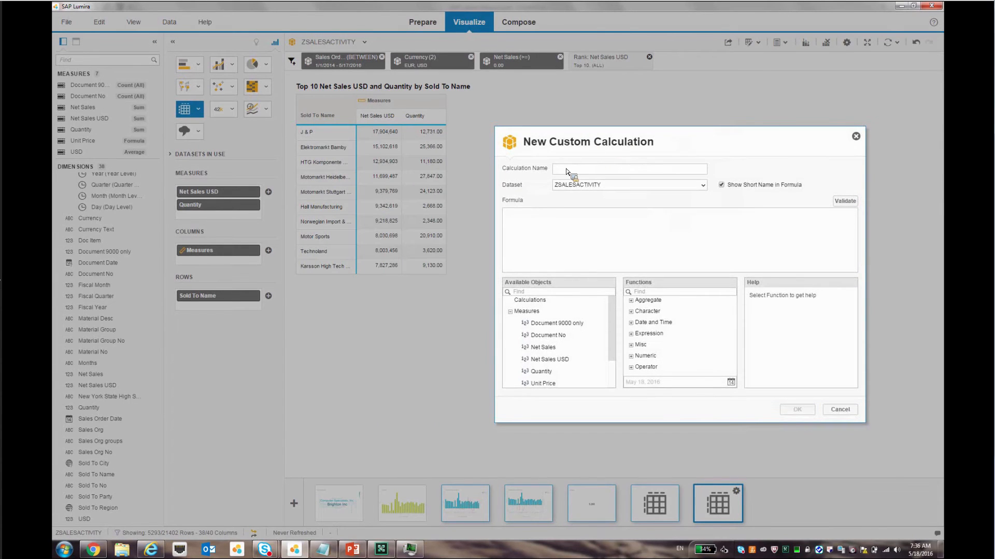
type("U")
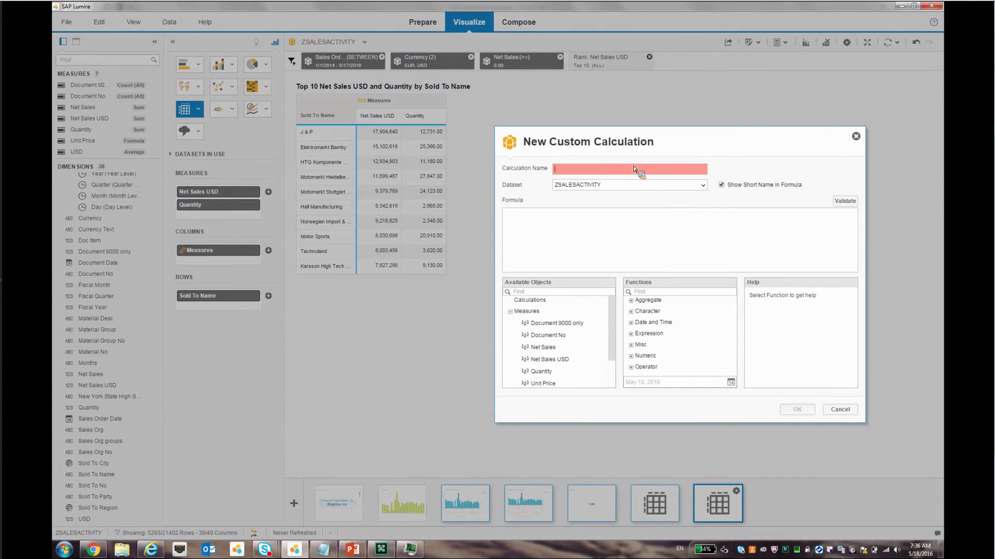
type("nit Price")
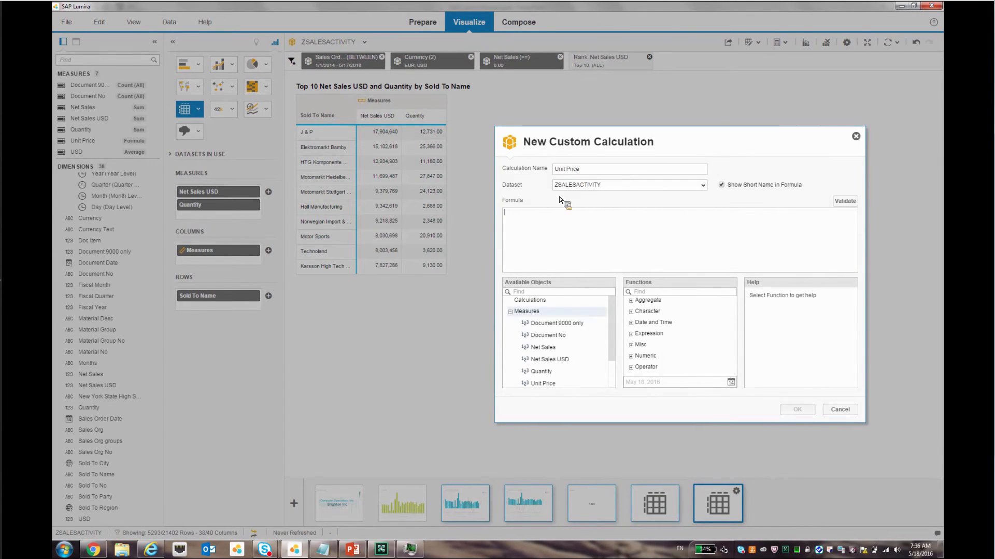
left_click_drag(611, 335, 611, 369)
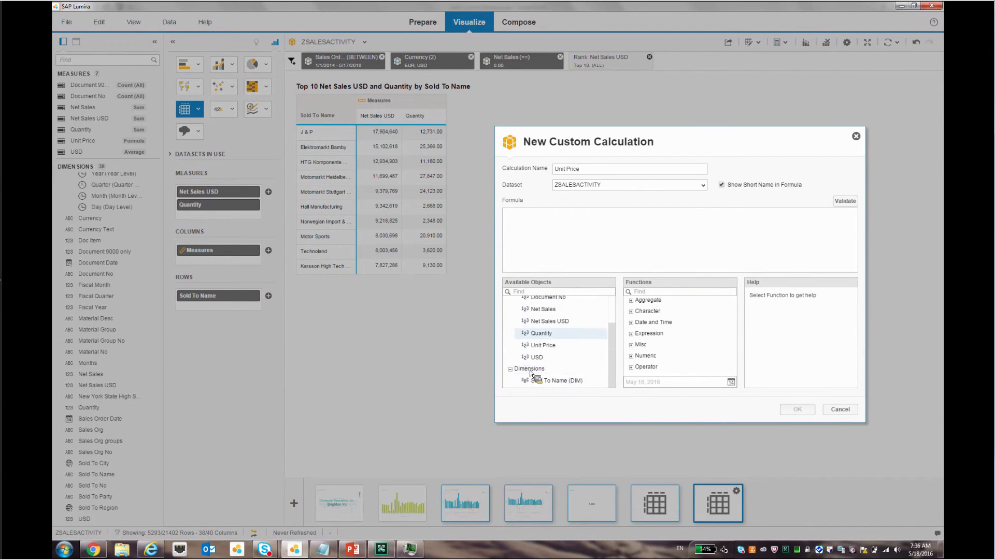
left_click_drag(534, 389, 608, 311)
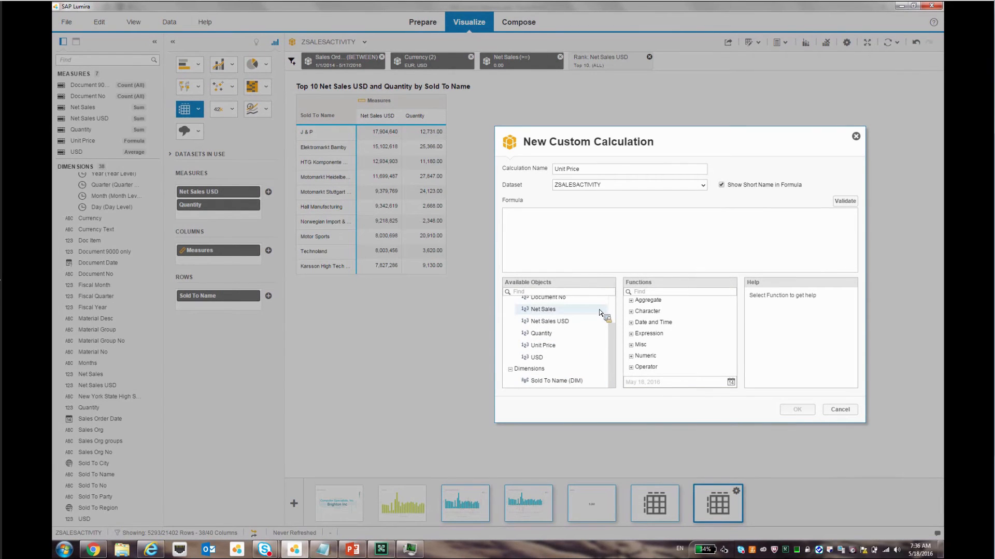
double_click(555, 310)
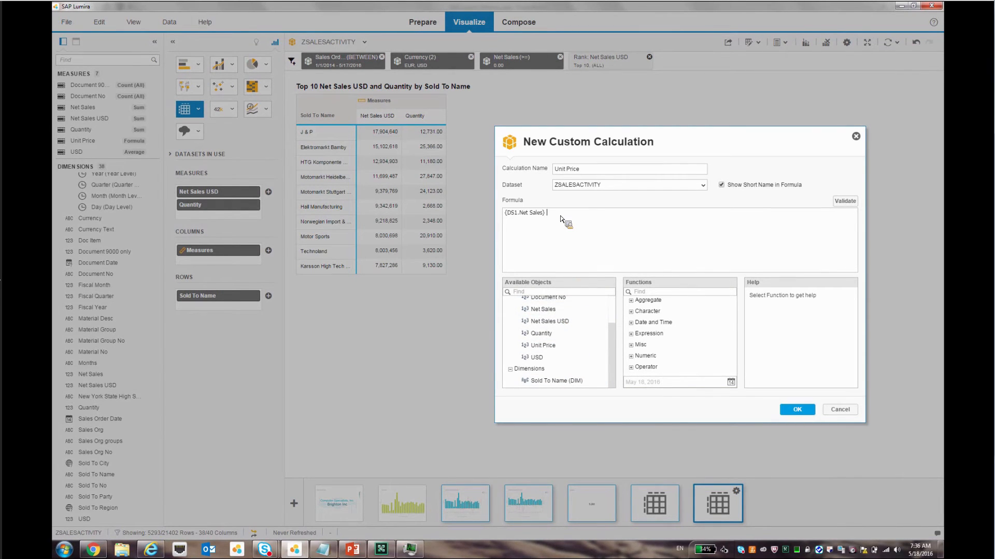
double_click(562, 334)
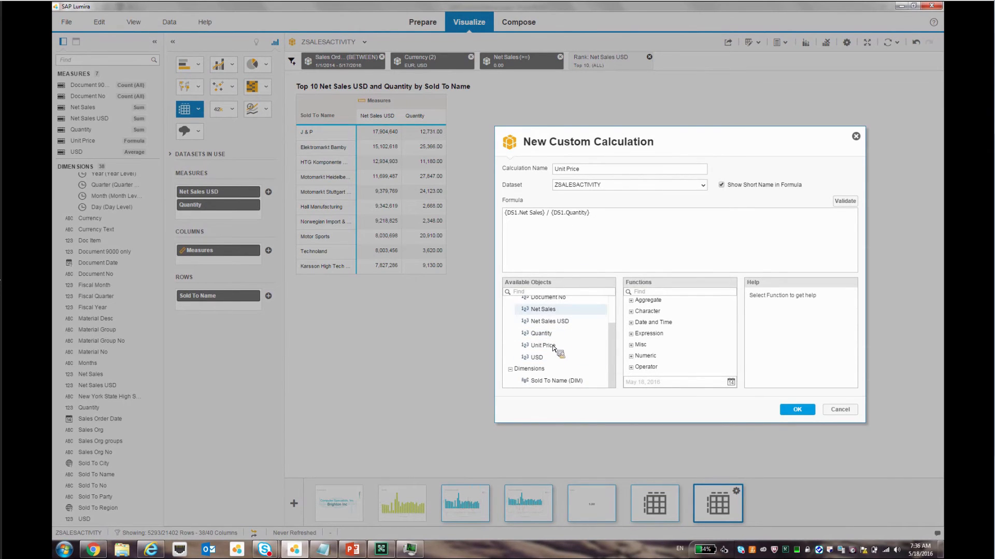
left_click_drag(535, 350, 741, 239)
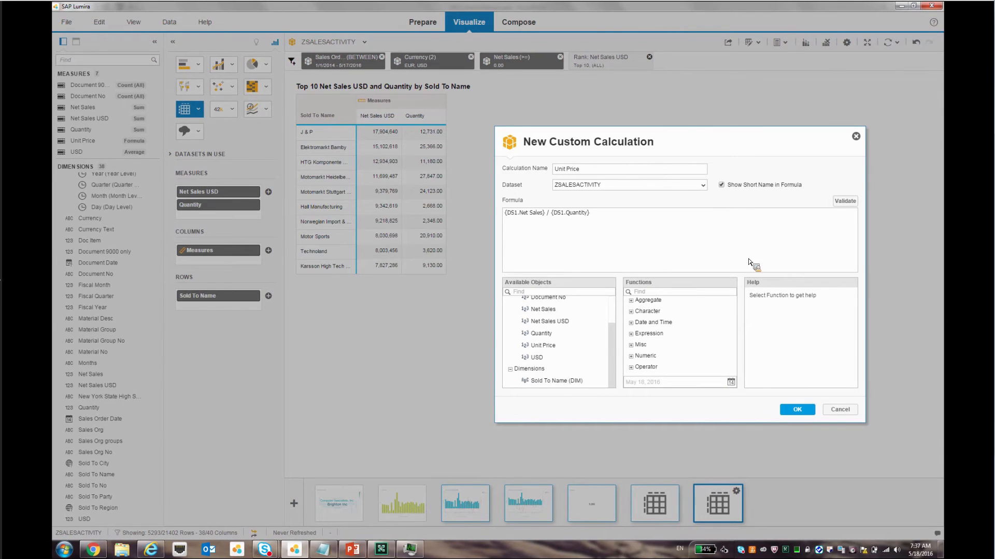
left_click(797, 410)
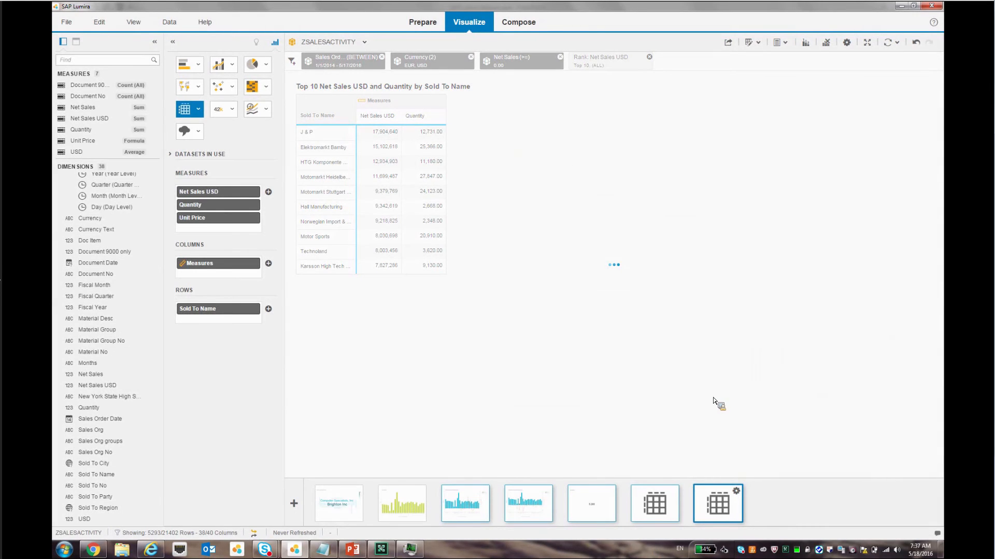
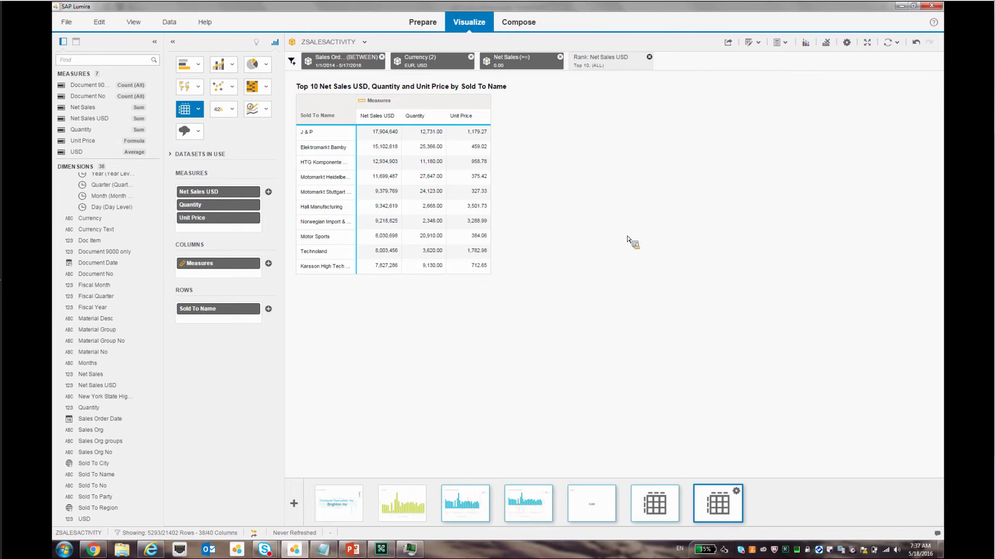
Switch to the SAP Lumira Webinar.pptx presentation in PowerPoint.
left_click(759, 43)
left_click(356, 551)
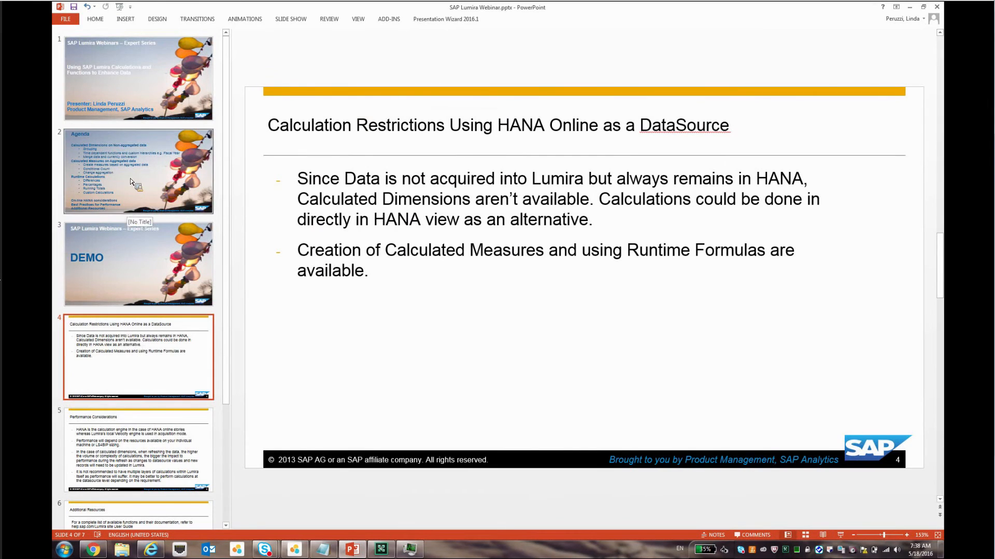
Start the slide show from the current slide, Calculation Restrictions Using HANA Online as a DataSource.
left_click(291, 20)
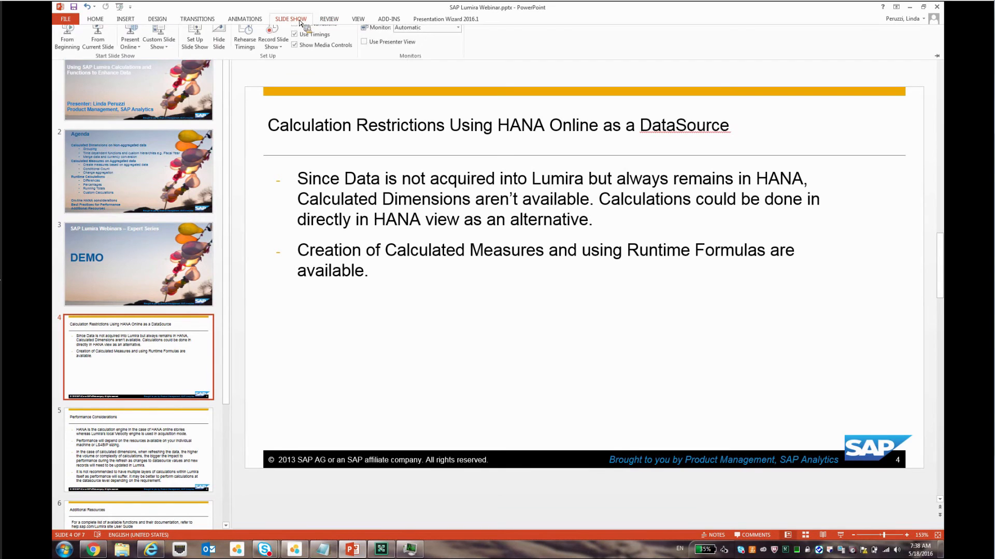
left_click(100, 47)
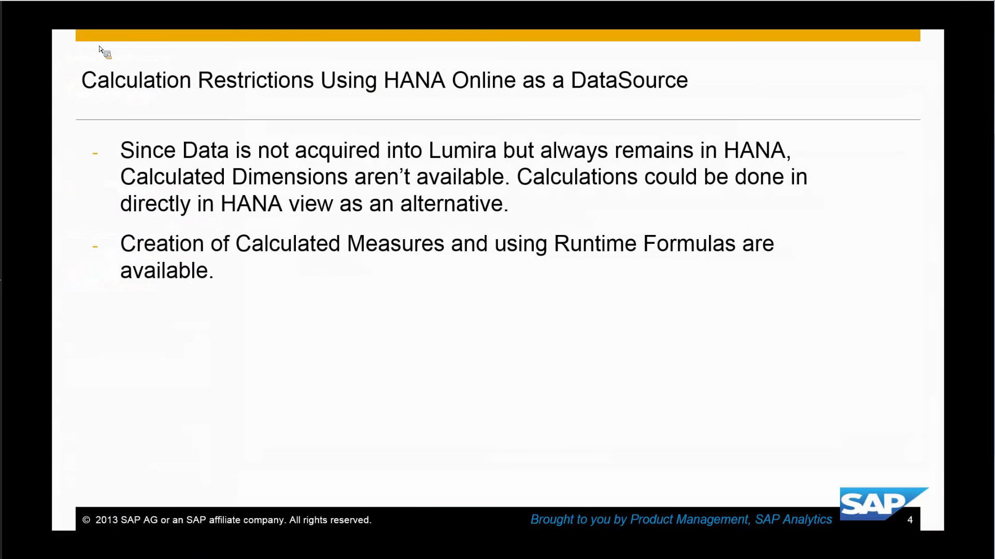
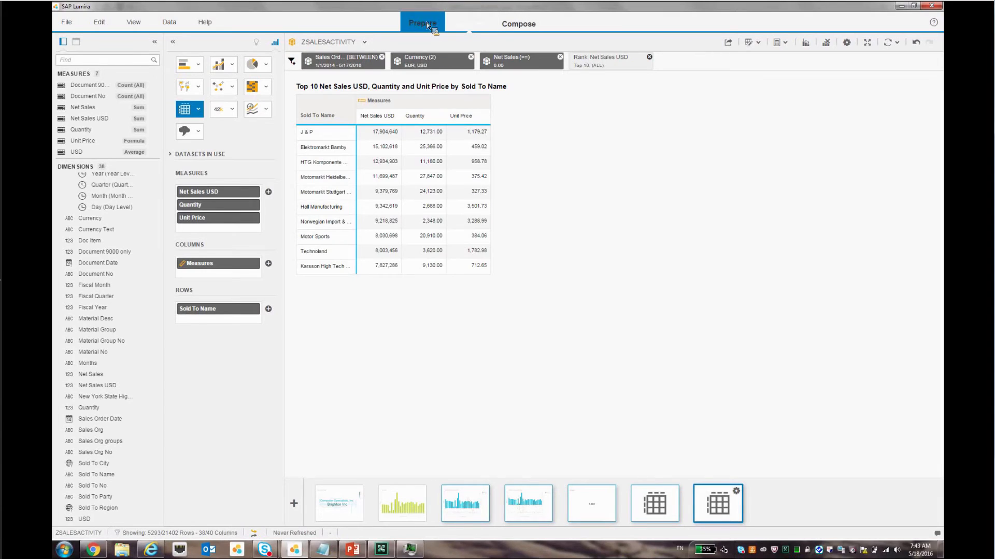
In SAP Lumira, show ZSALESACTIVITY in the Prepare view and inspect the options for Fiscal Quarter and the time hierarchy's Quarter level.
left_click(427, 25)
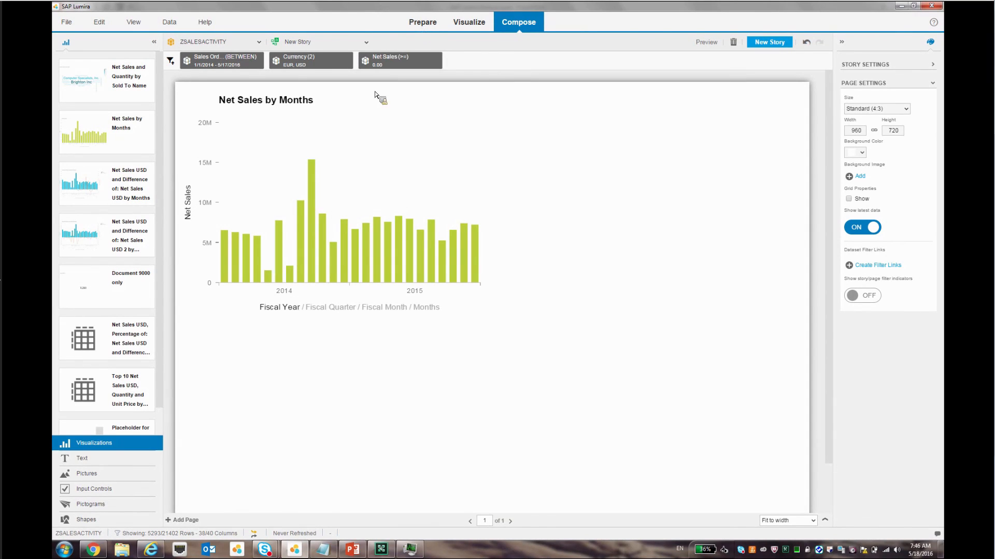
left_click(420, 23)
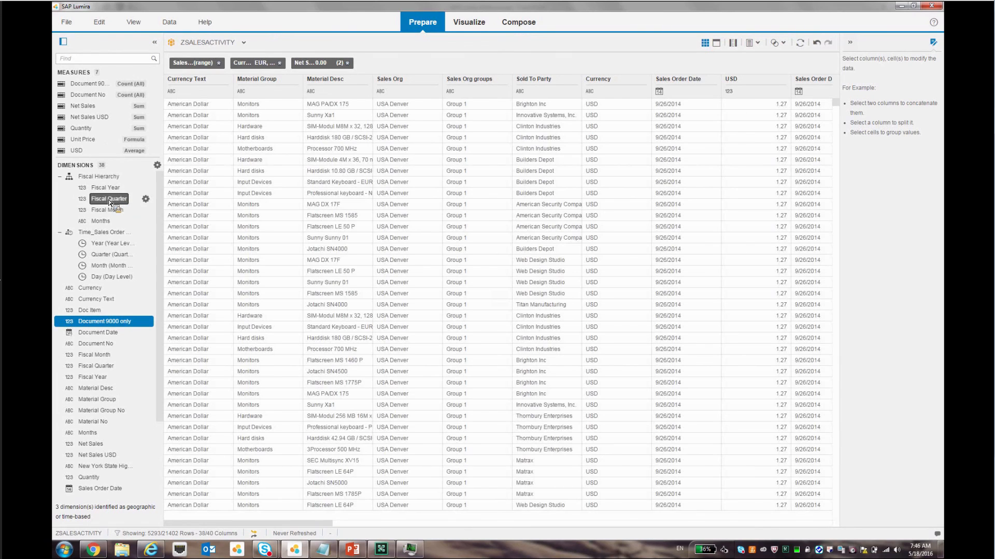
left_click(145, 199)
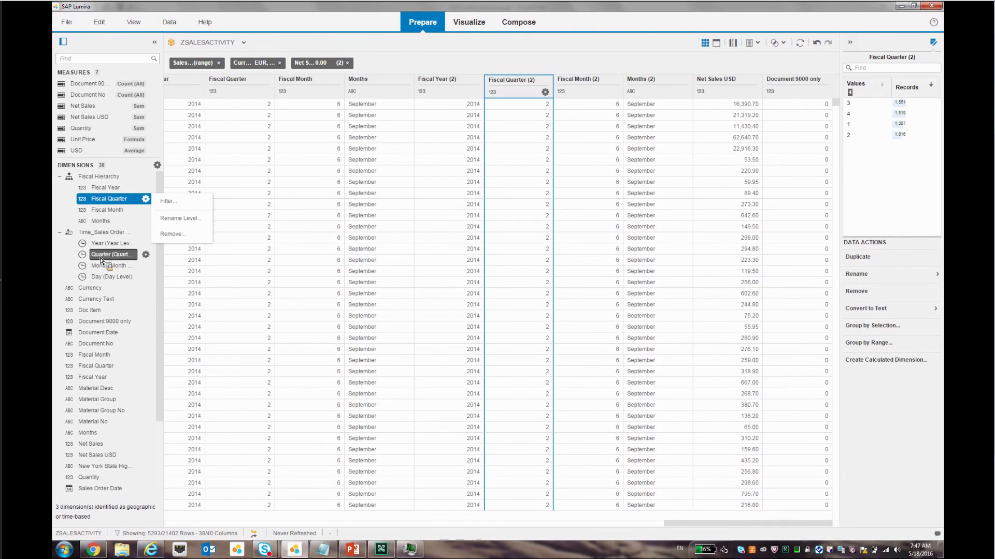
left_click(146, 255)
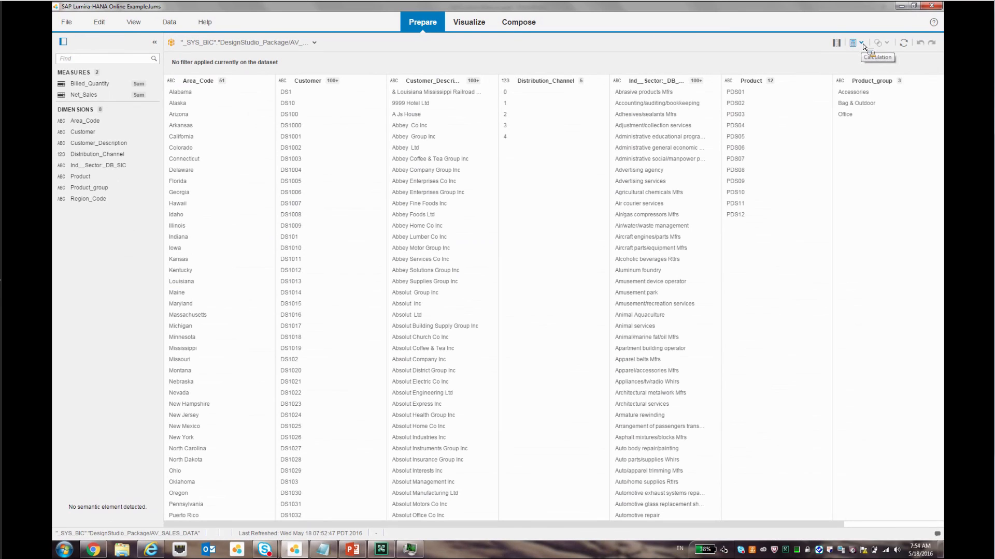
Create a calculated measure named Unit in the HANA Online dataset with the formula {Net_Sales}/{Billed_Quantity}.
left_click(862, 46)
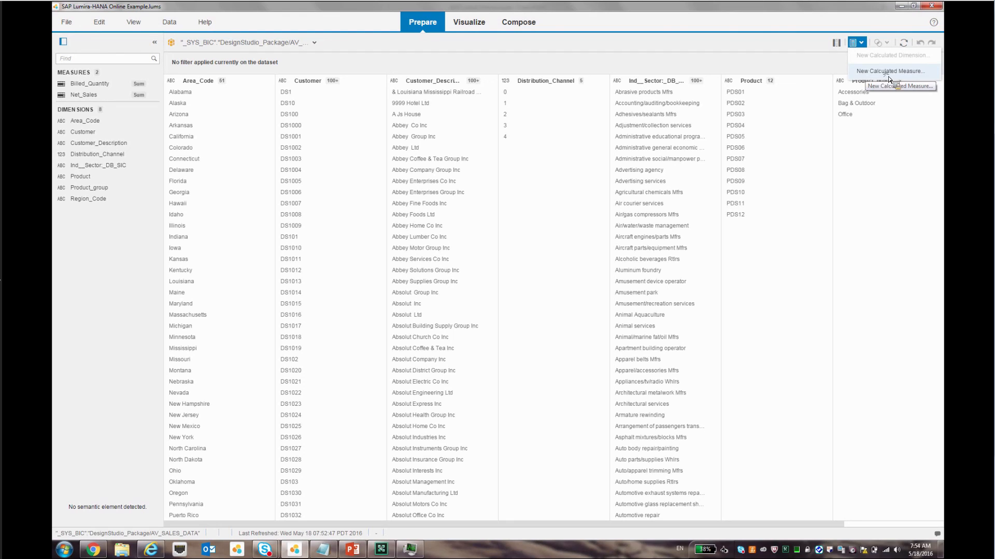
left_click(865, 74)
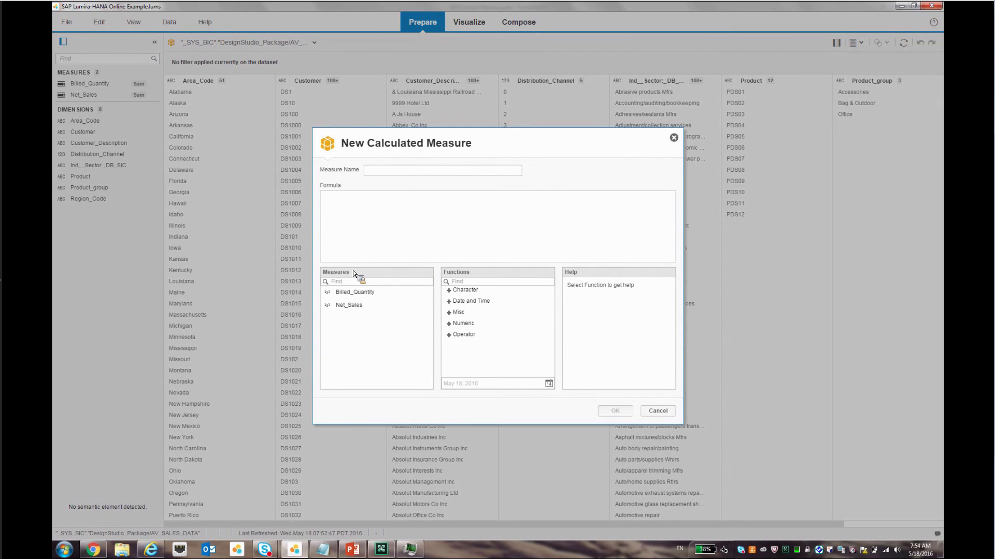
left_click(380, 174)
type("Unit")
double_click(349, 305)
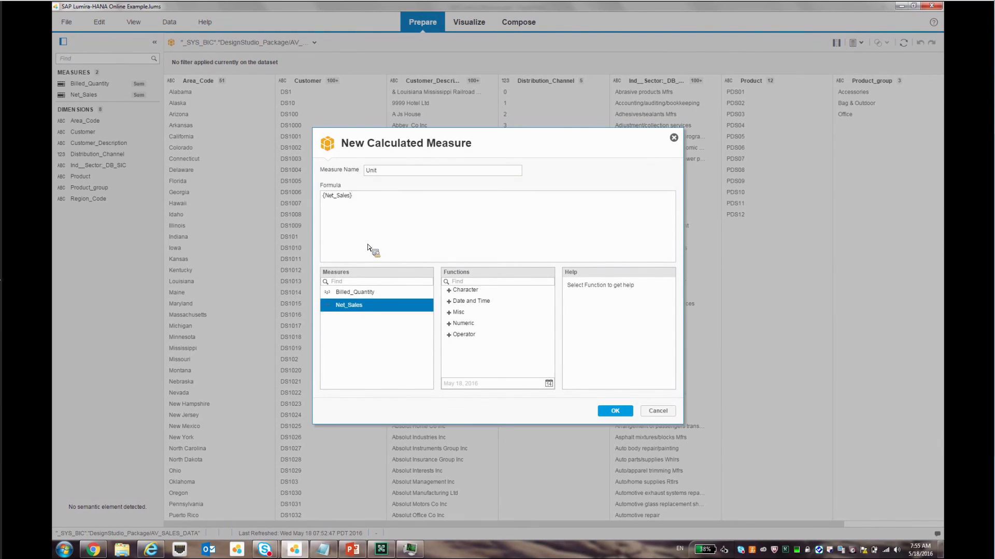
double_click(372, 294)
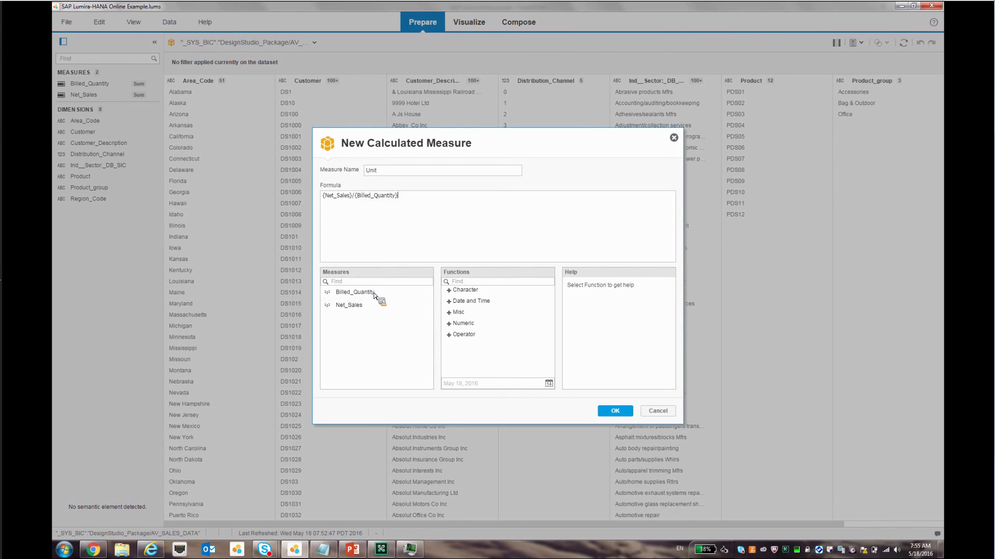
left_click(615, 412)
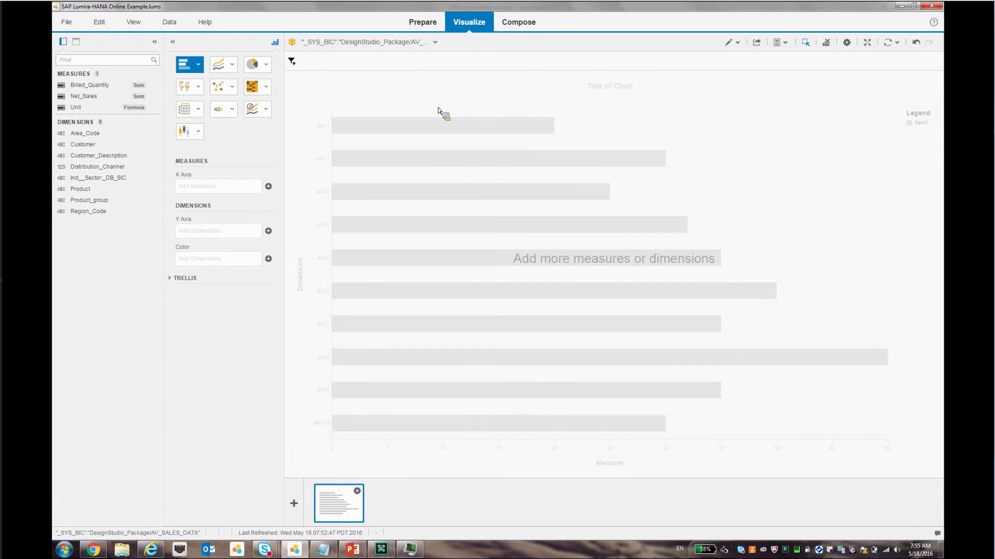
Build a bar chart of Net_Sales and Billed_Quantity by Area_Code.
double_click(86, 134)
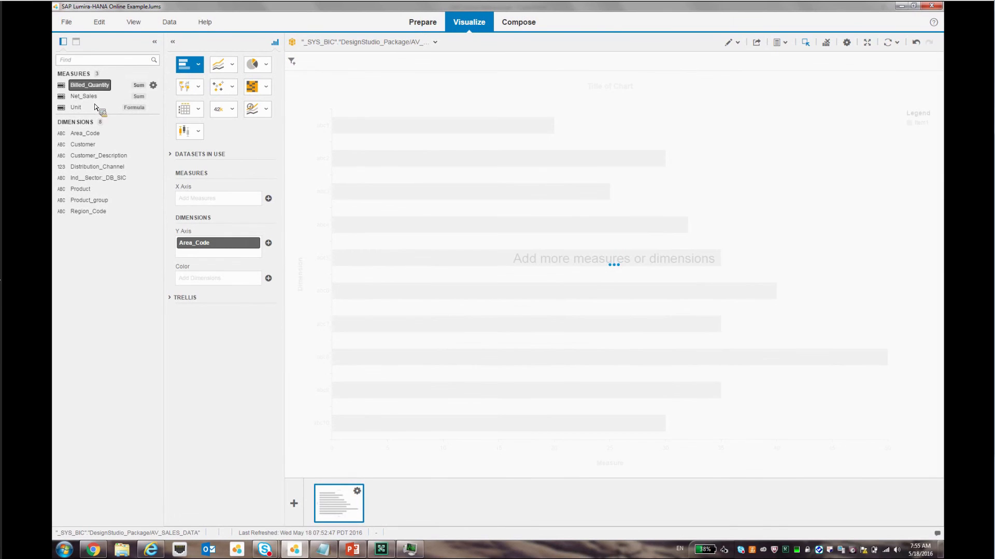
double_click(83, 97)
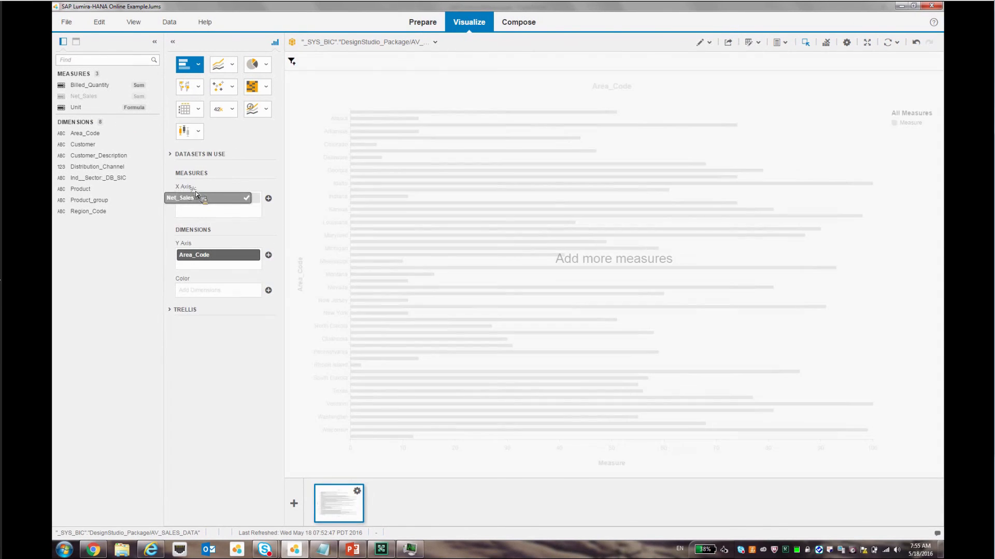
left_click_drag(88, 85, 219, 211)
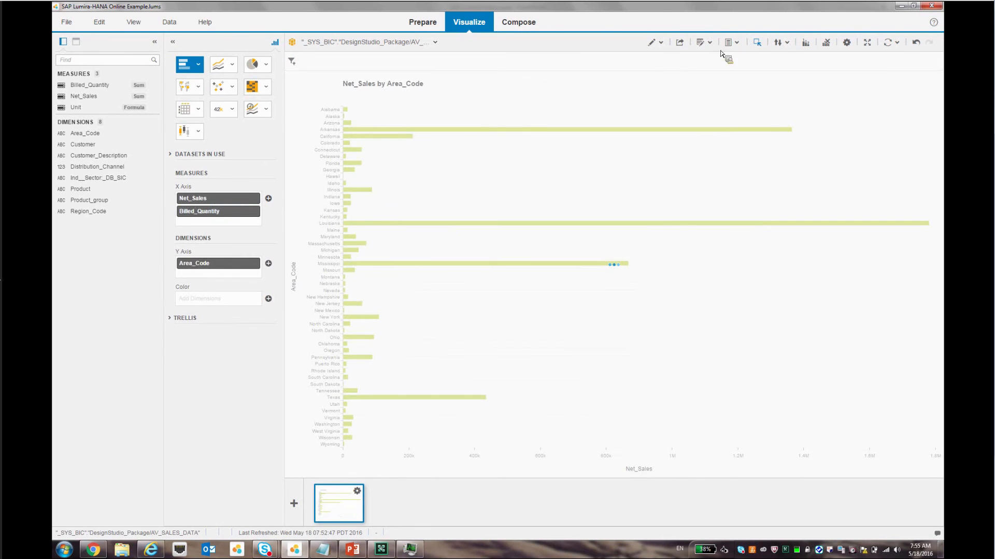
Examine the runtime calculation types and the custom calculation settings for the chart without creating a calculation.
left_click(737, 43)
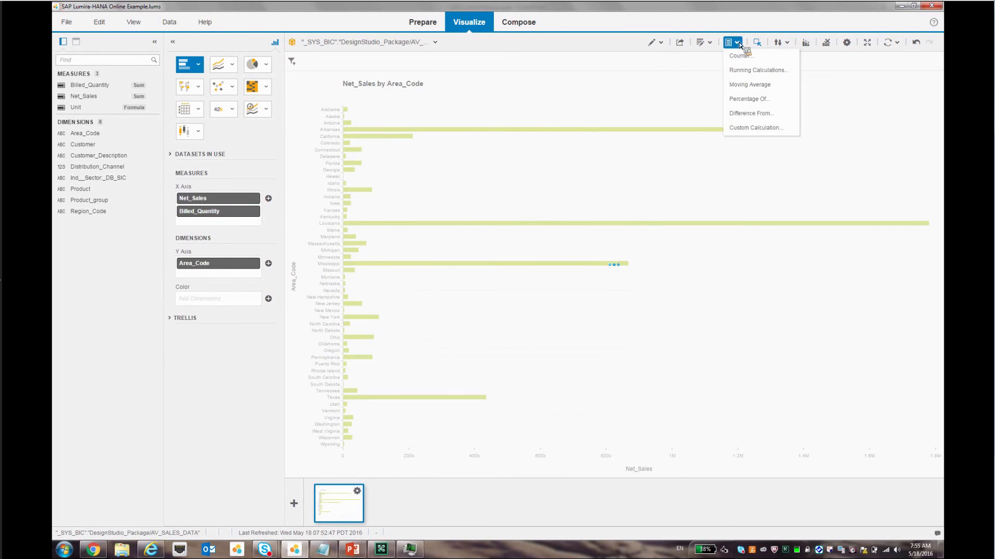
left_click(755, 127)
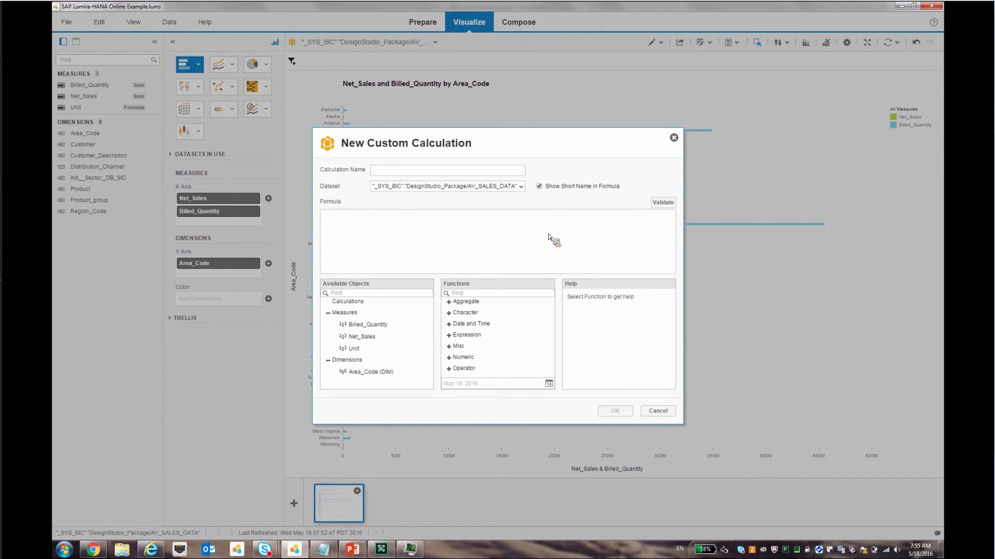
left_click(674, 415)
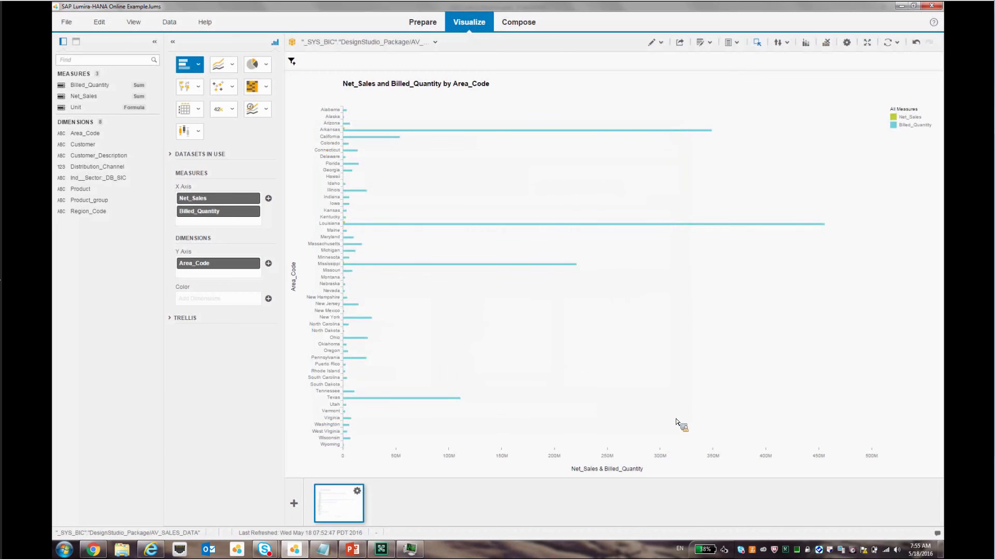
Review the HANA Online dataset's dimensions in the Prepare view, returning to SAP Lumira from the presentation.
left_click(424, 22)
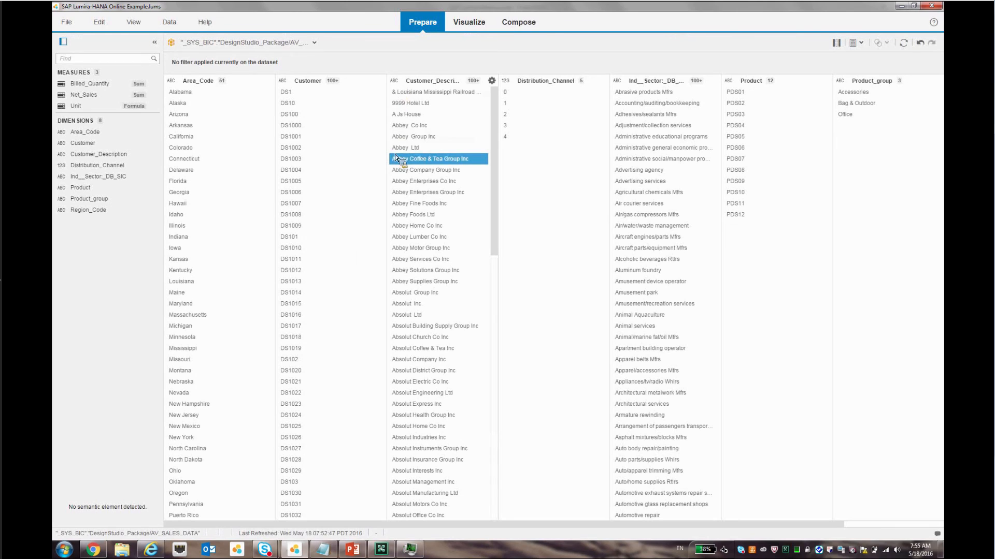
left_click_drag(419, 157, 421, 154)
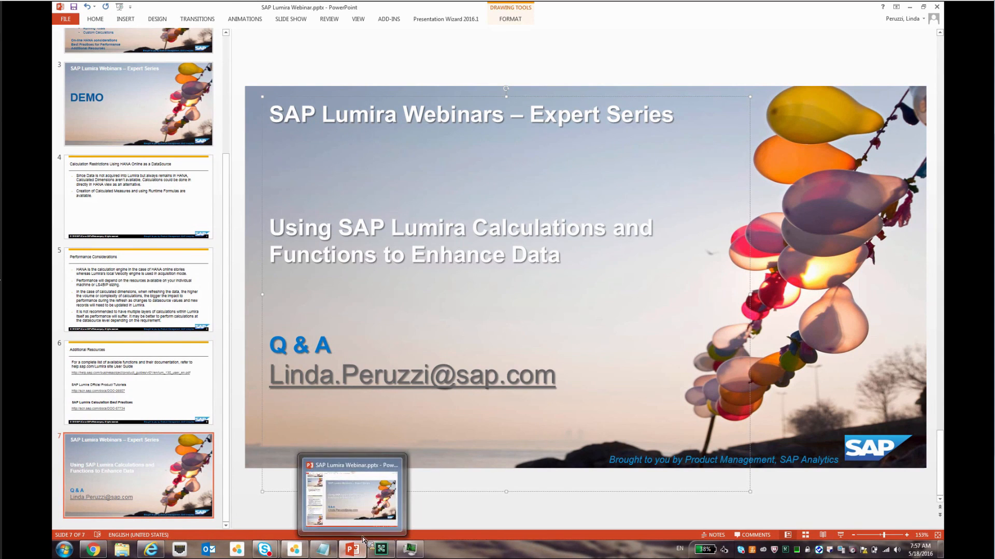
left_click(374, 546)
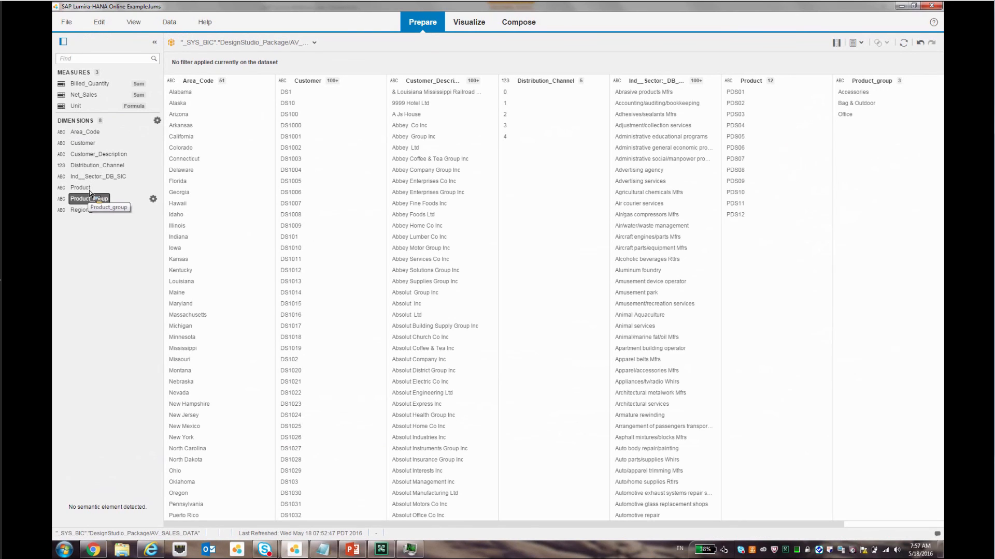
left_click_drag(91, 198, 116, 256)
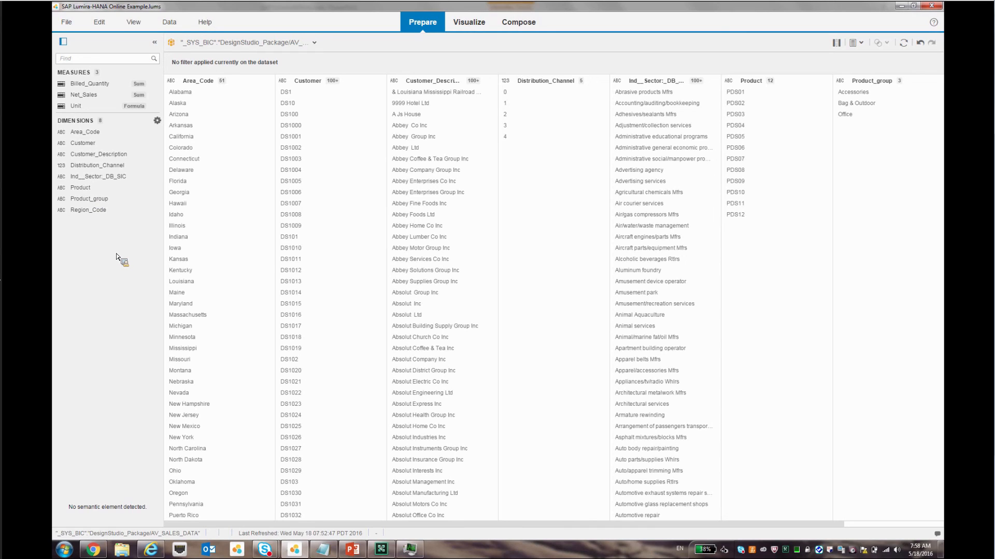